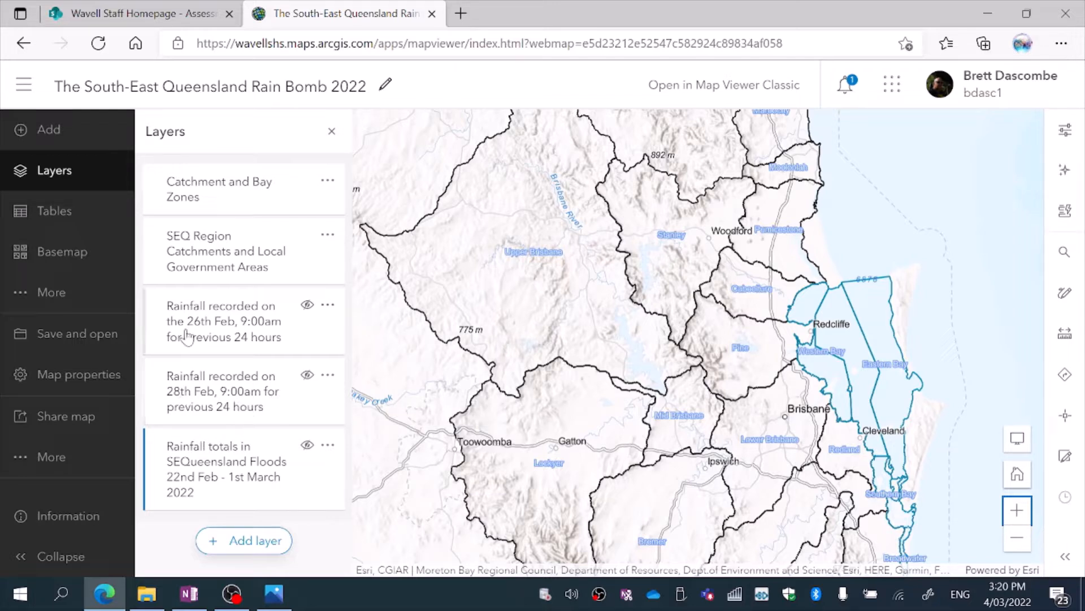
Preview the 26th Feb and 28th Feb rainfall layers on the map one at a time, hiding each again.
{"action": "left_click", "coordinate": [309, 311]}
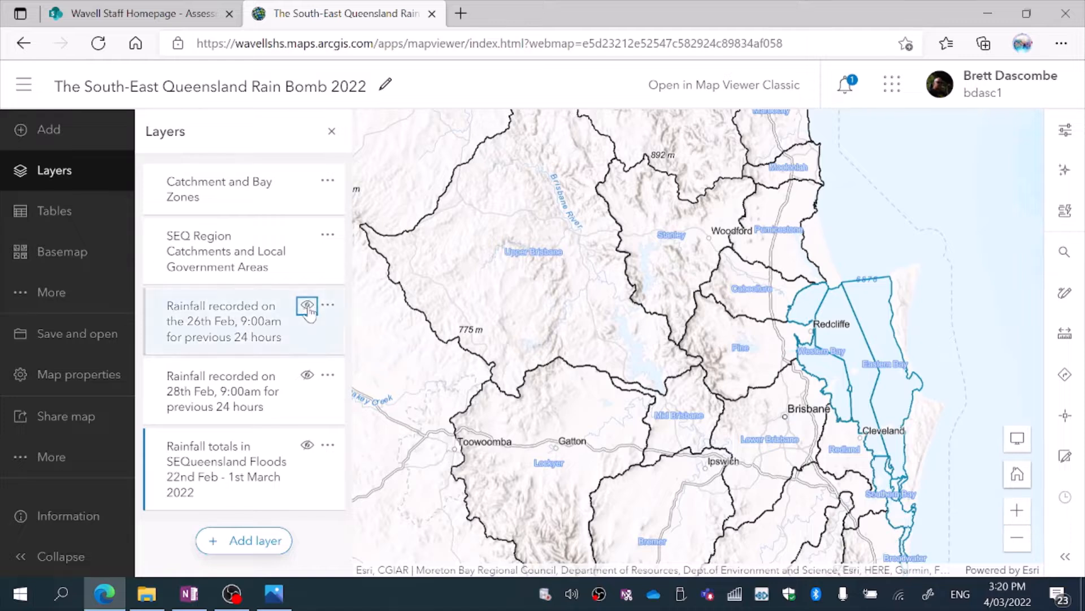
{"action": "left_click", "coordinate": [307, 306]}
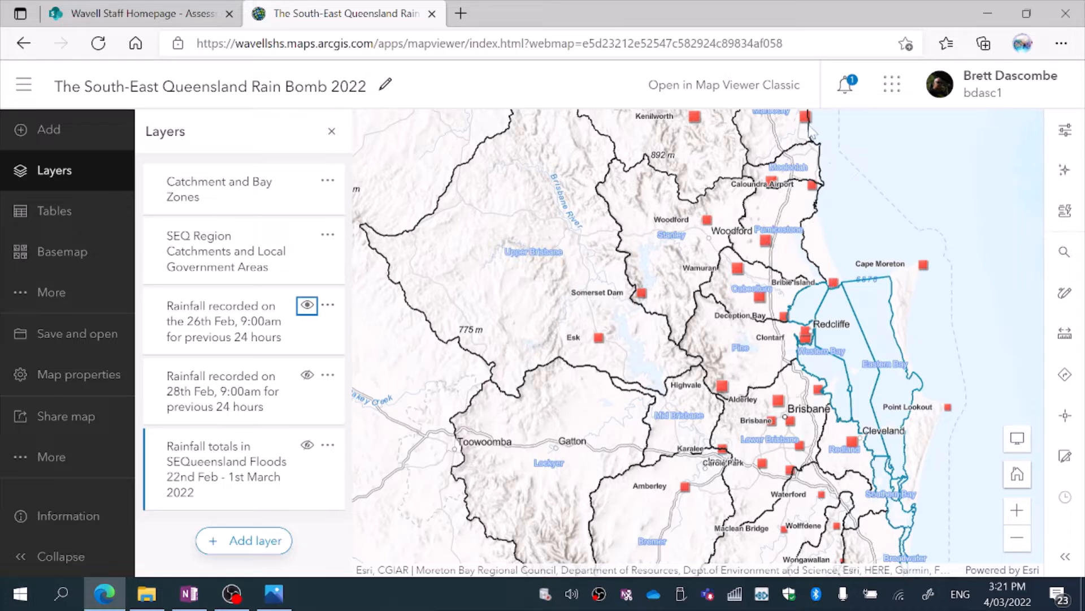
{"action": "left_click", "coordinate": [307, 305]}
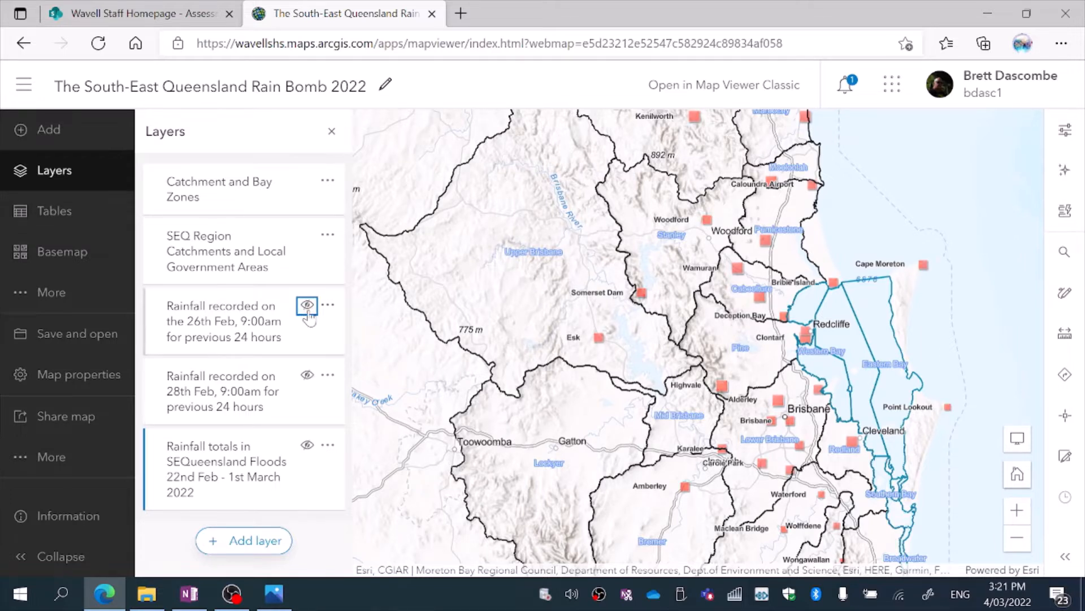
{"action": "left_click", "coordinate": [307, 375]}
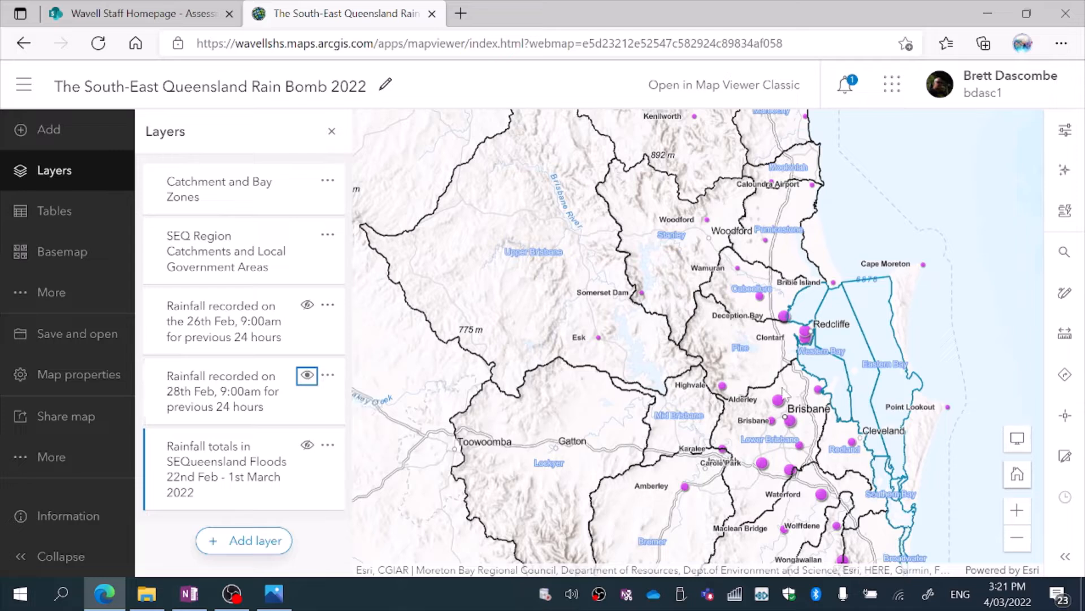
{"action": "left_click", "coordinate": [307, 374]}
Show the SEQueensland Floods rainfall totals layer and briefly overlay the 28th Feb rainfall layer for comparison.
{"action": "left_click", "coordinate": [308, 446]}
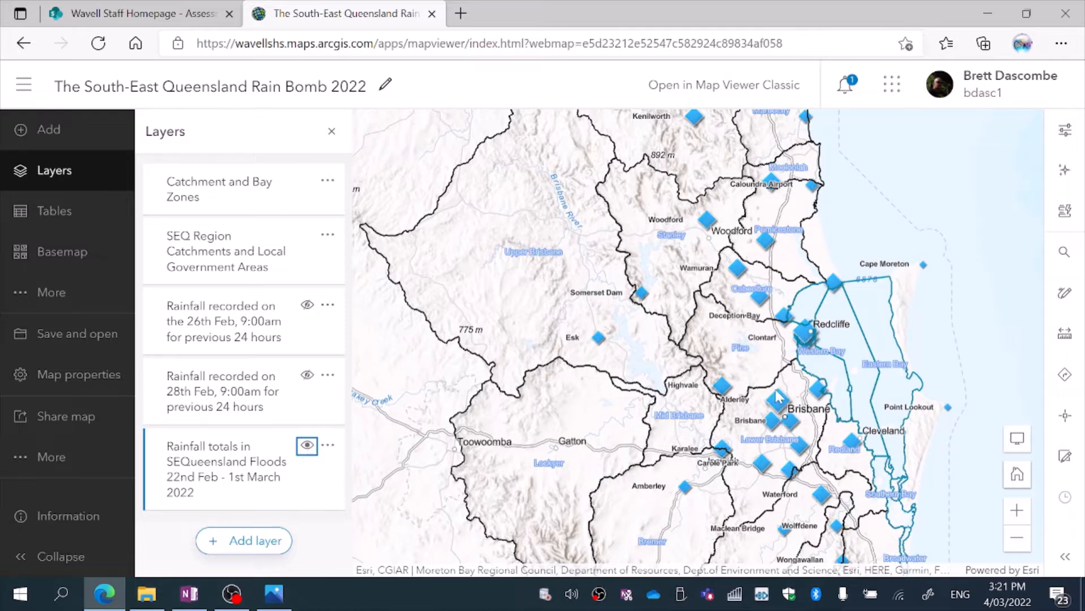
{"action": "left_click", "coordinate": [307, 378]}
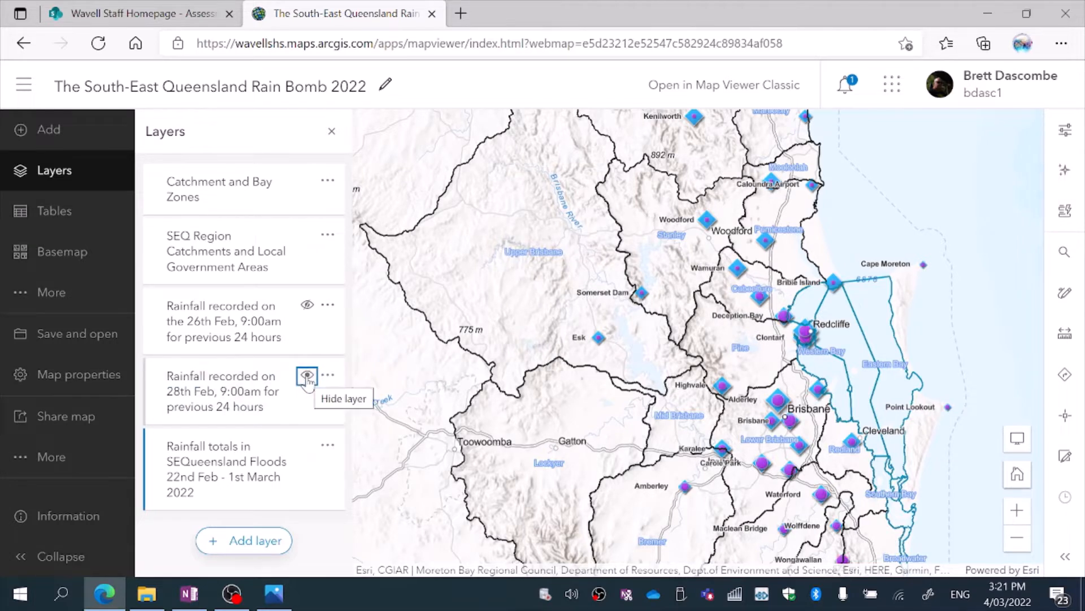
{"action": "left_click", "coordinate": [307, 376]}
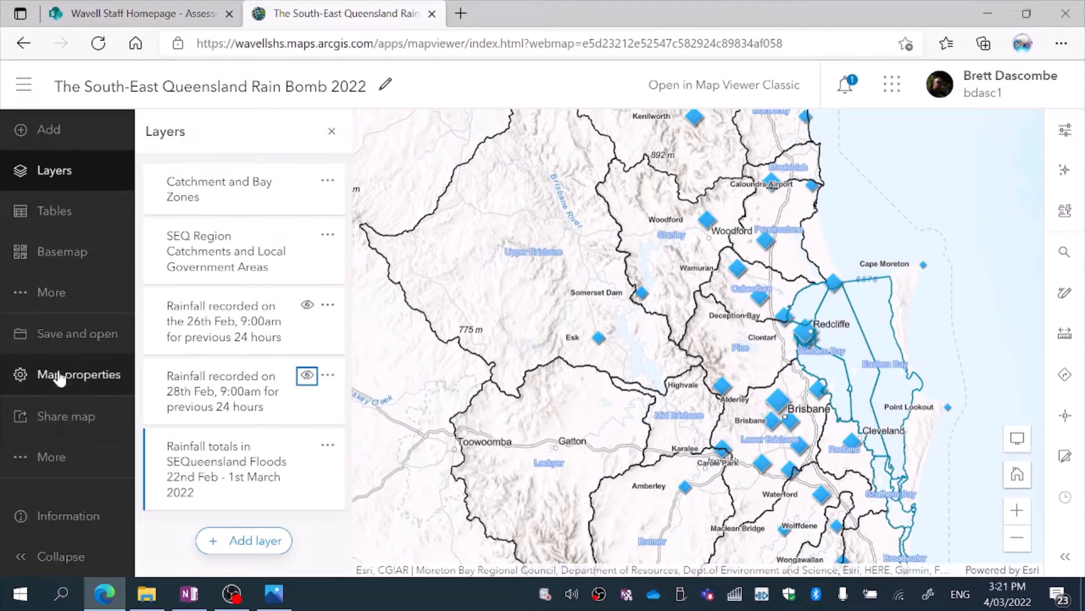
Review the map legend from the catchment zones down to the rainfall total classes, and close it.
{"action": "left_click", "coordinate": [56, 302]}
{"action": "left_click", "coordinate": [187, 343]}
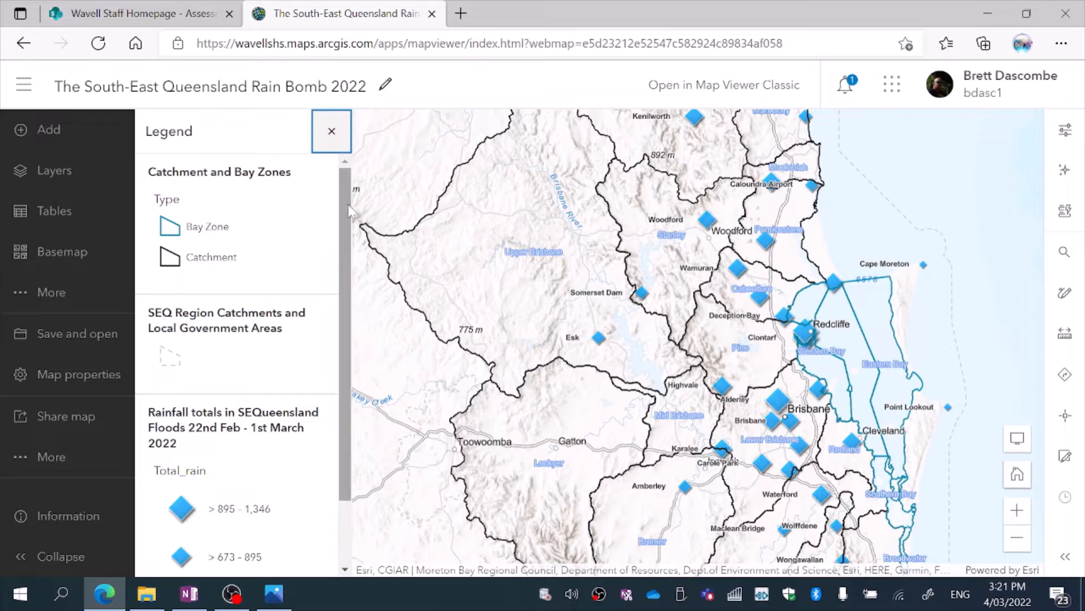
{"action": "scroll", "coordinate": [352, 215], "scroll_direction": "down", "scroll_amount": 2}
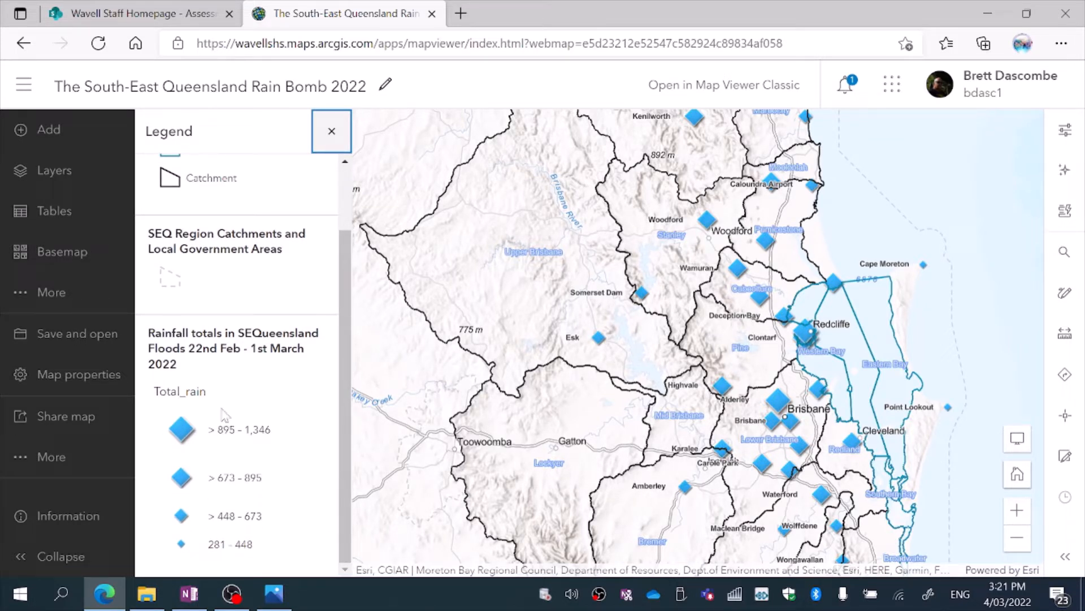
{"action": "scroll", "coordinate": [339, 327], "scroll_direction": "up", "scroll_amount": 2}
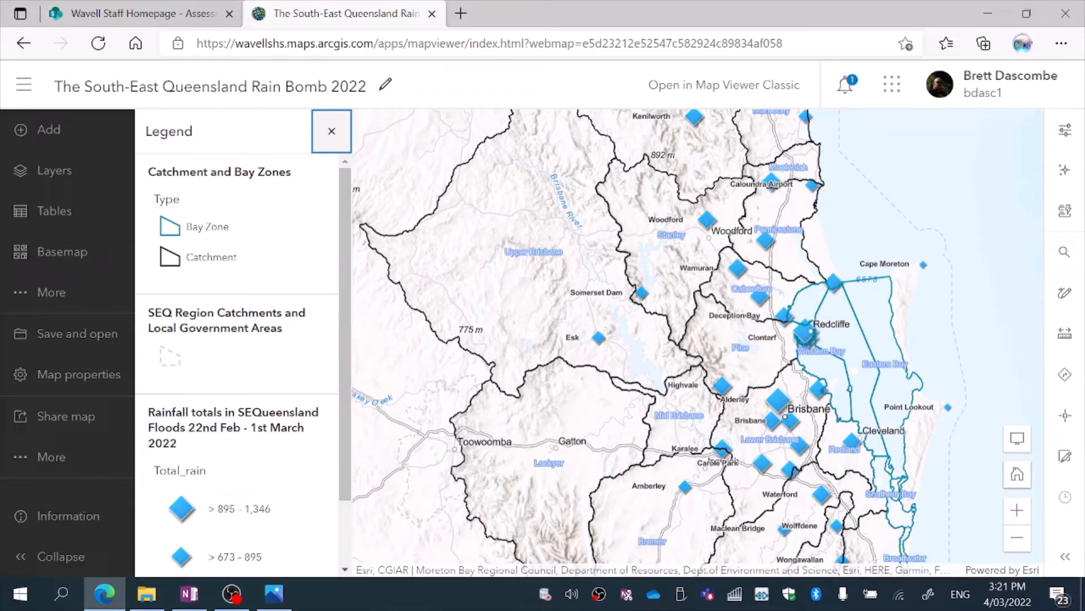
{"action": "left_click", "coordinate": [332, 131]}
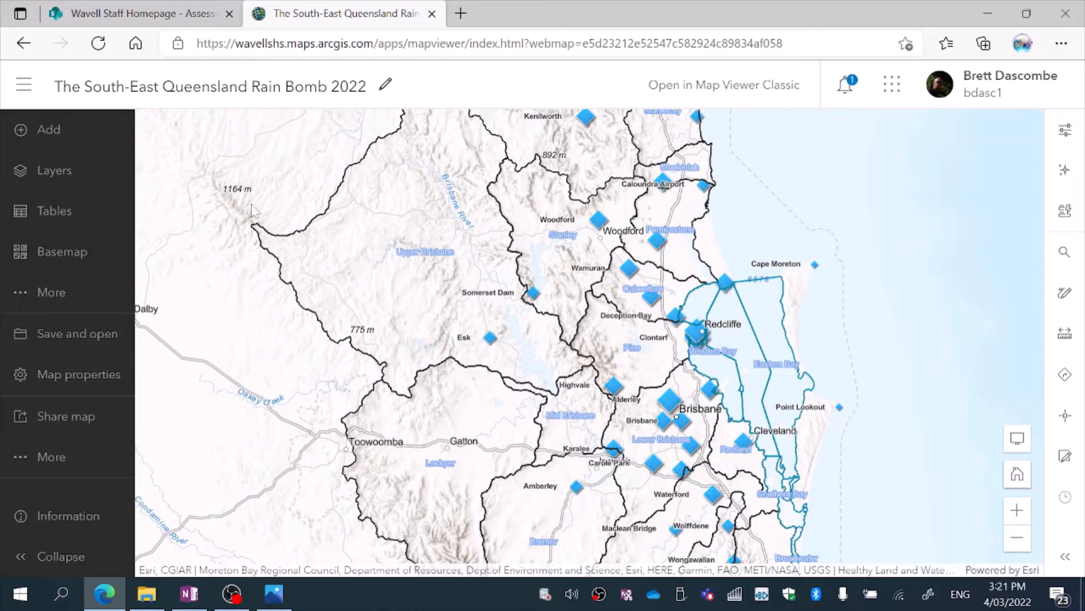
Show the 28th Feb rainfall layer together with the totals layer and save the changes to this existing map.
{"action": "left_click", "coordinate": [54, 173]}
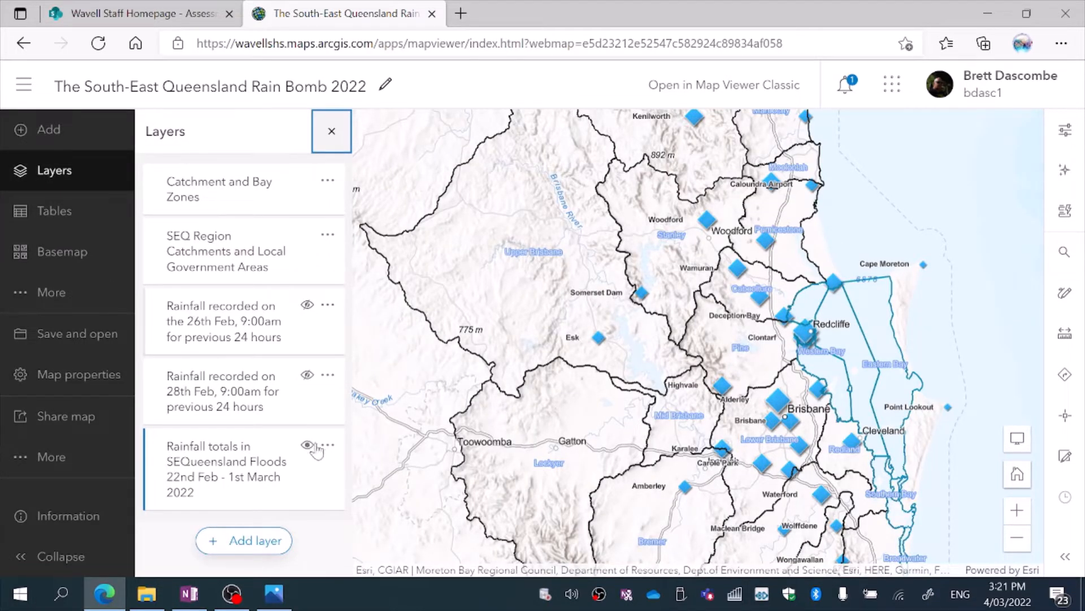
{"action": "left_click", "coordinate": [308, 376]}
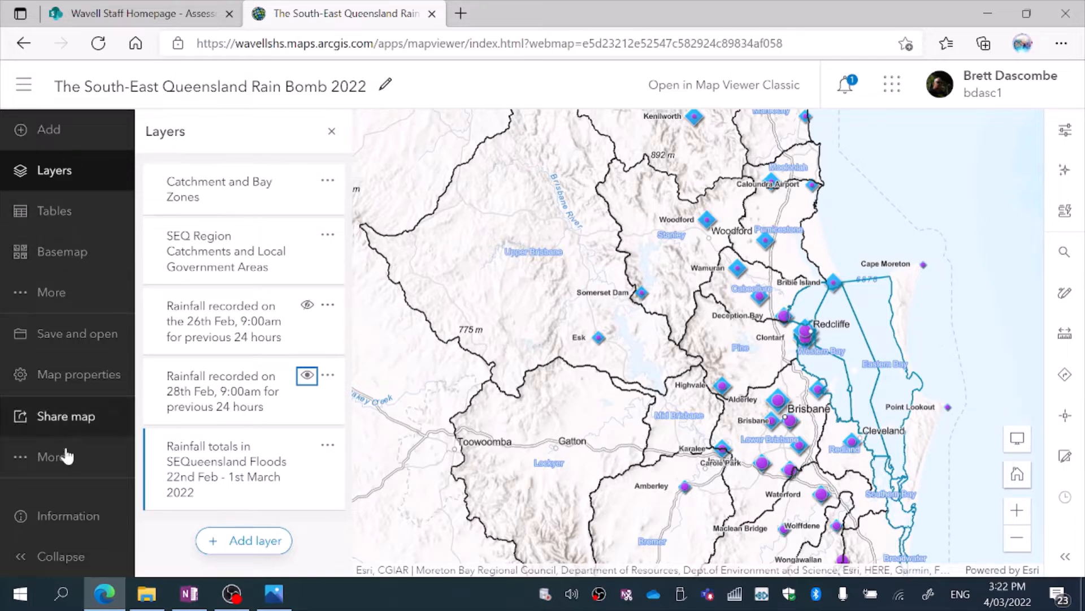
{"action": "left_click", "coordinate": [66, 462]}
{"action": "left_click", "coordinate": [66, 460]}
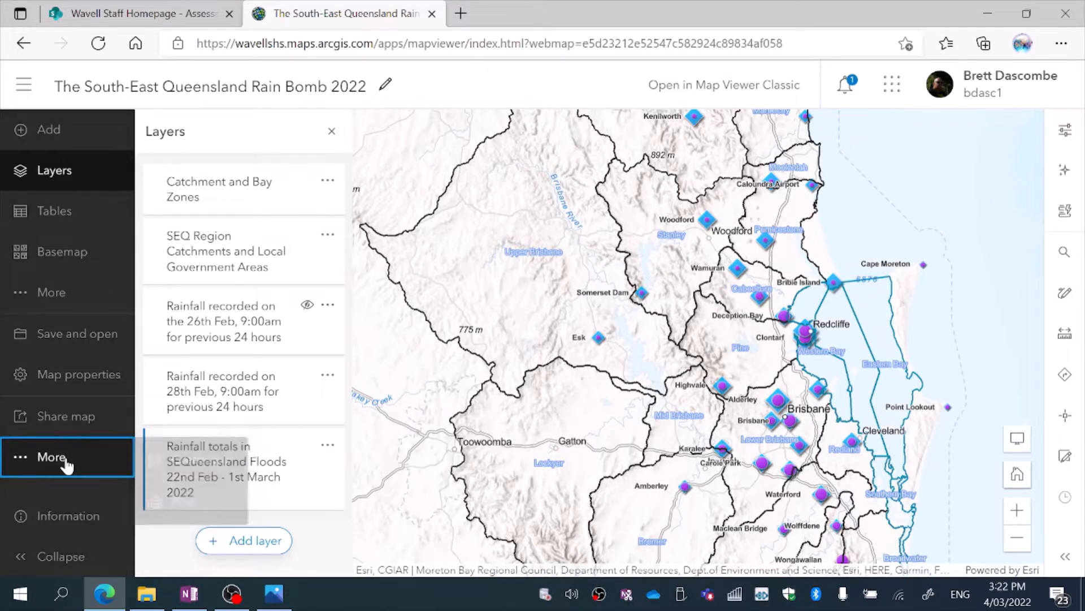
{"action": "left_click", "coordinate": [77, 345]}
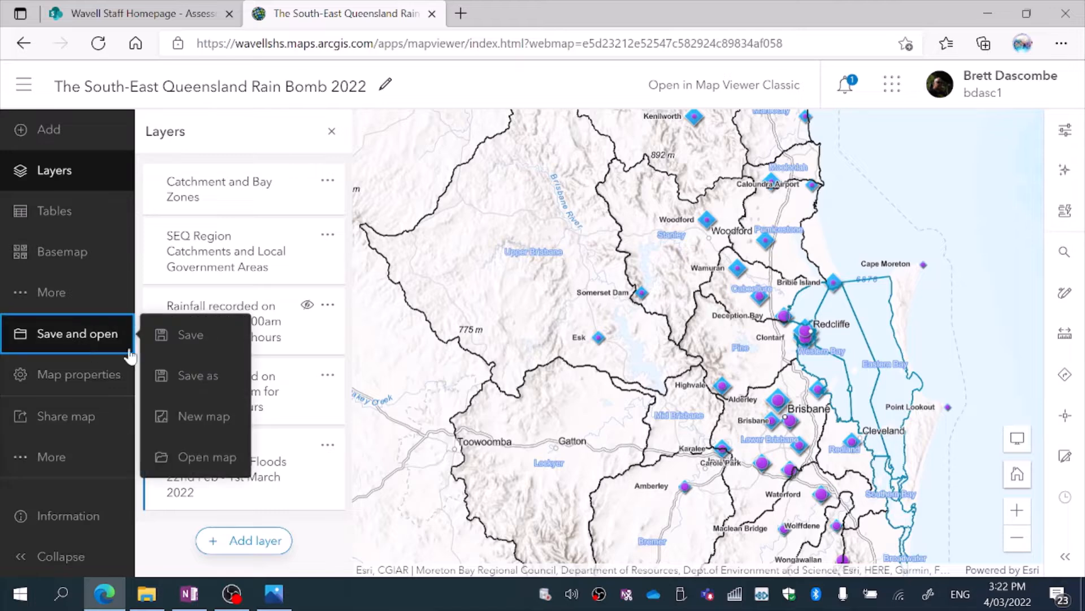
{"action": "left_click", "coordinate": [189, 339]}
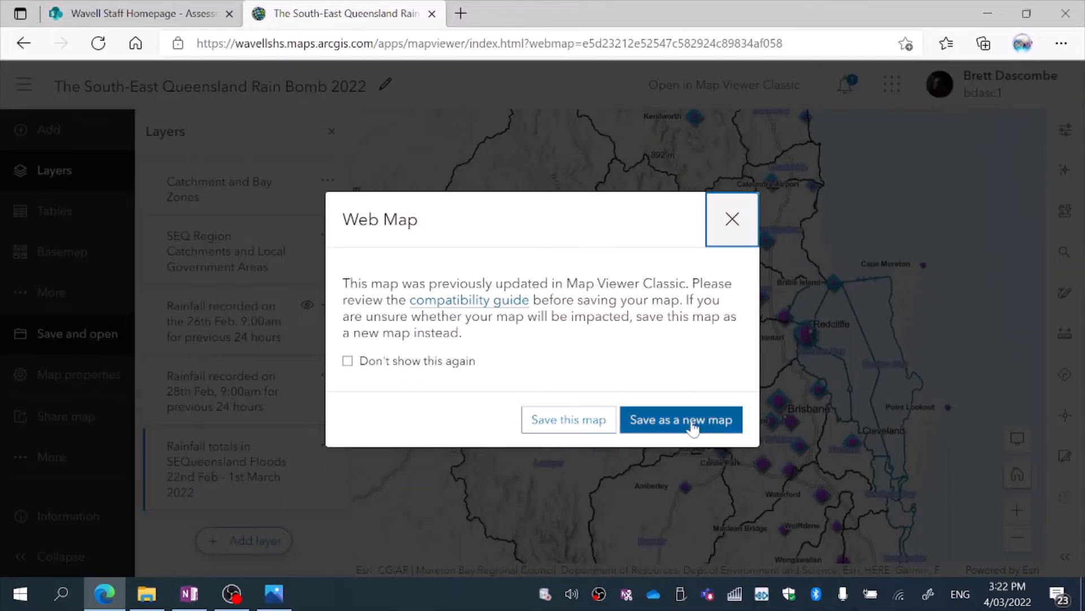
{"action": "left_click", "coordinate": [566, 420]}
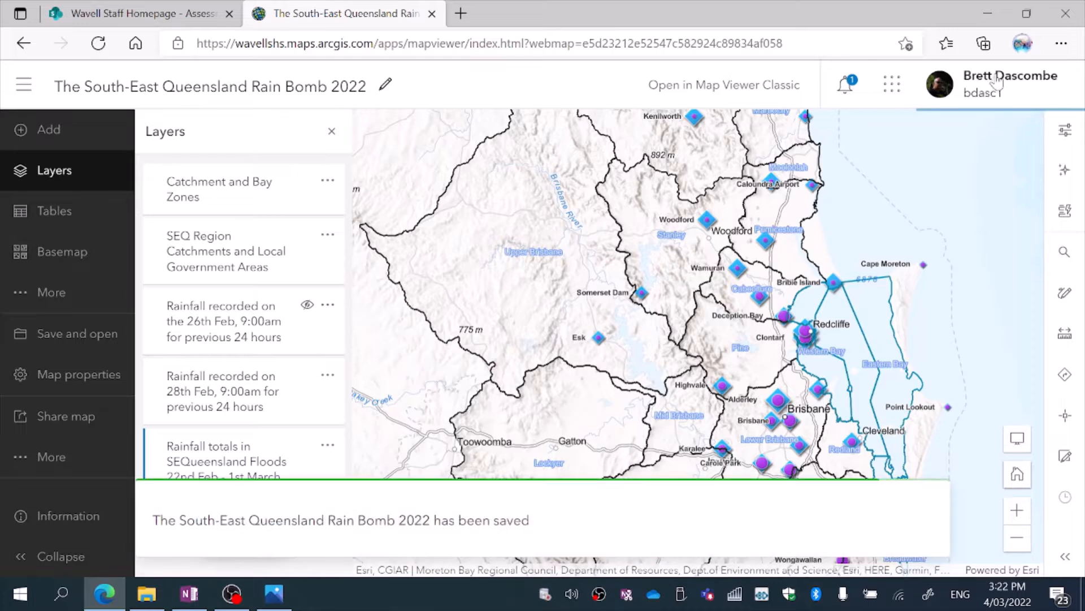
Open Instant Apps and choose the featured Interactive Legend template for a new app.
{"action": "left_click", "coordinate": [891, 85]}
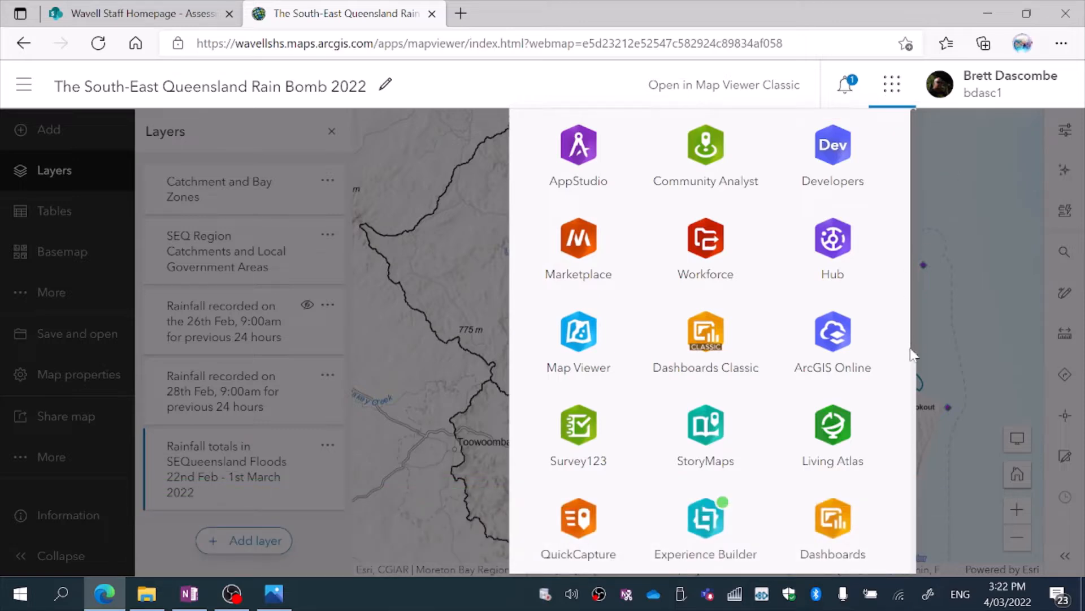
{"action": "scroll", "coordinate": [912, 379], "scroll_direction": "down", "scroll_amount": 7}
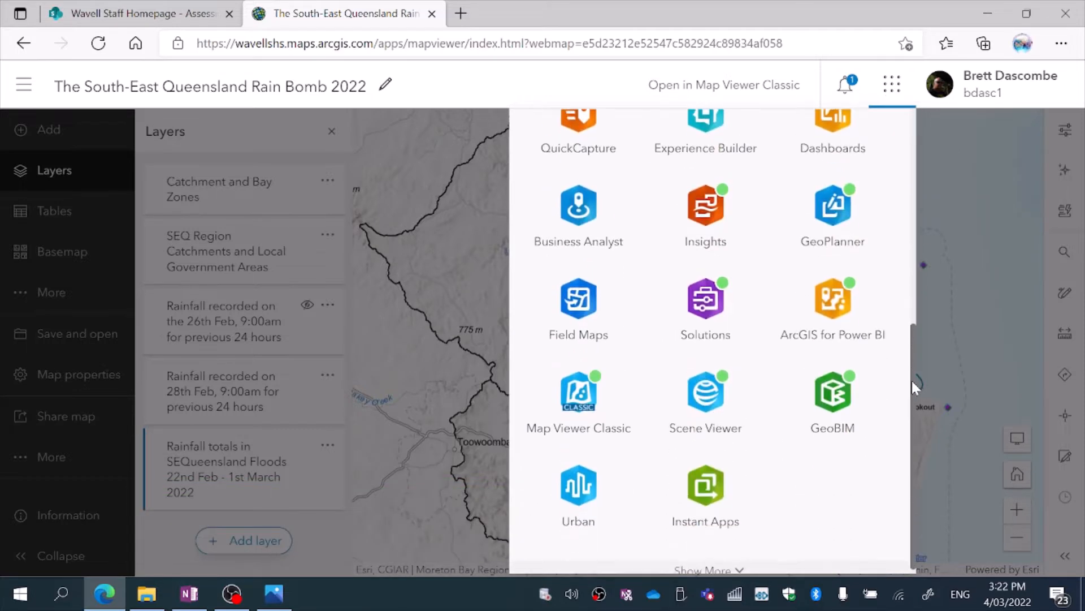
{"action": "left_click", "coordinate": [704, 494]}
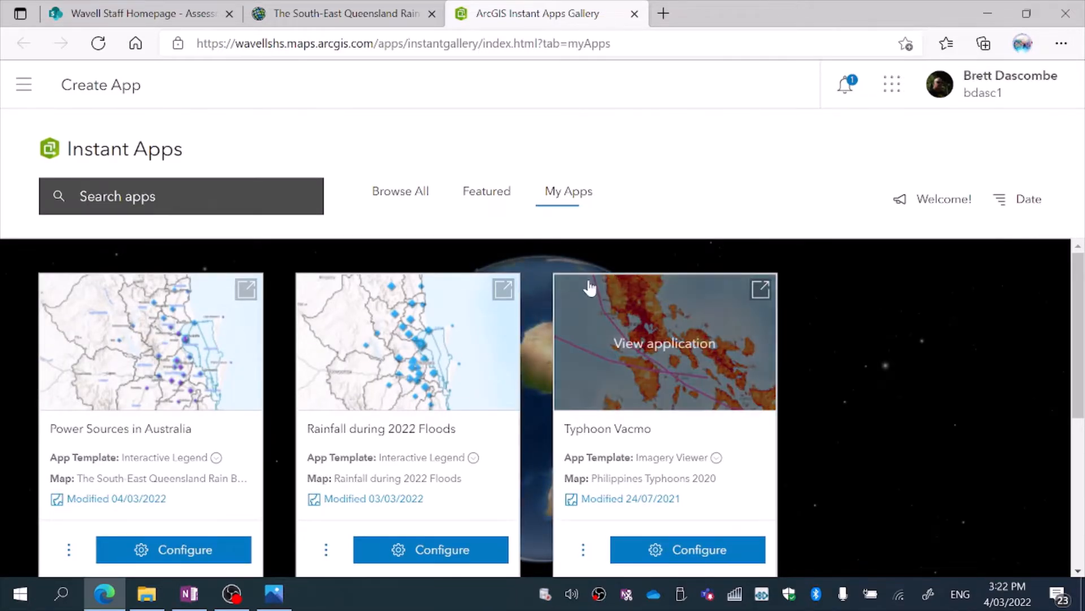
{"action": "left_click", "coordinate": [565, 208]}
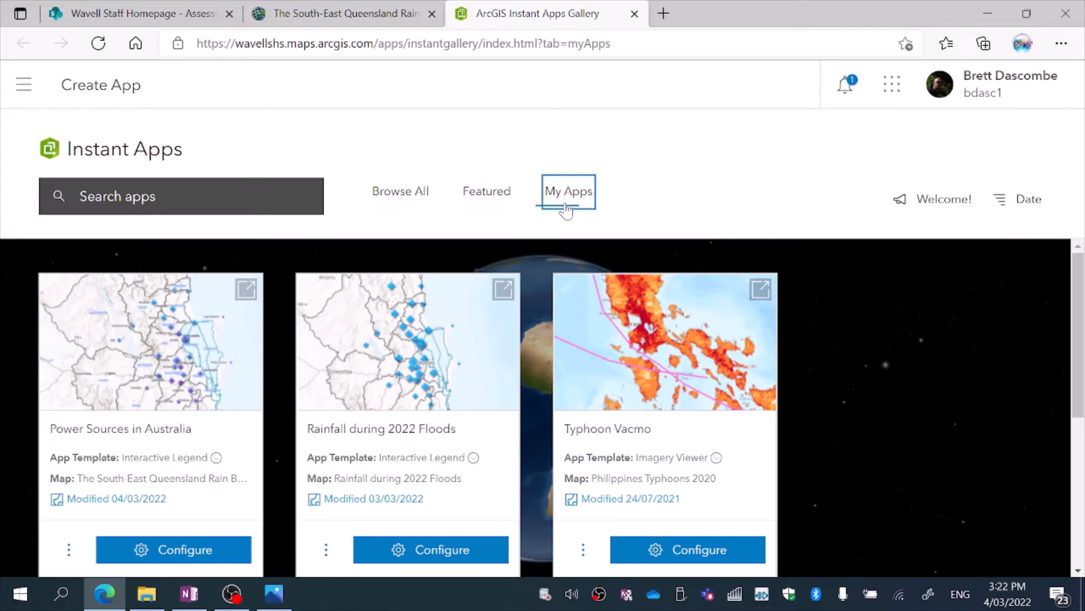
{"action": "left_click", "coordinate": [483, 195]}
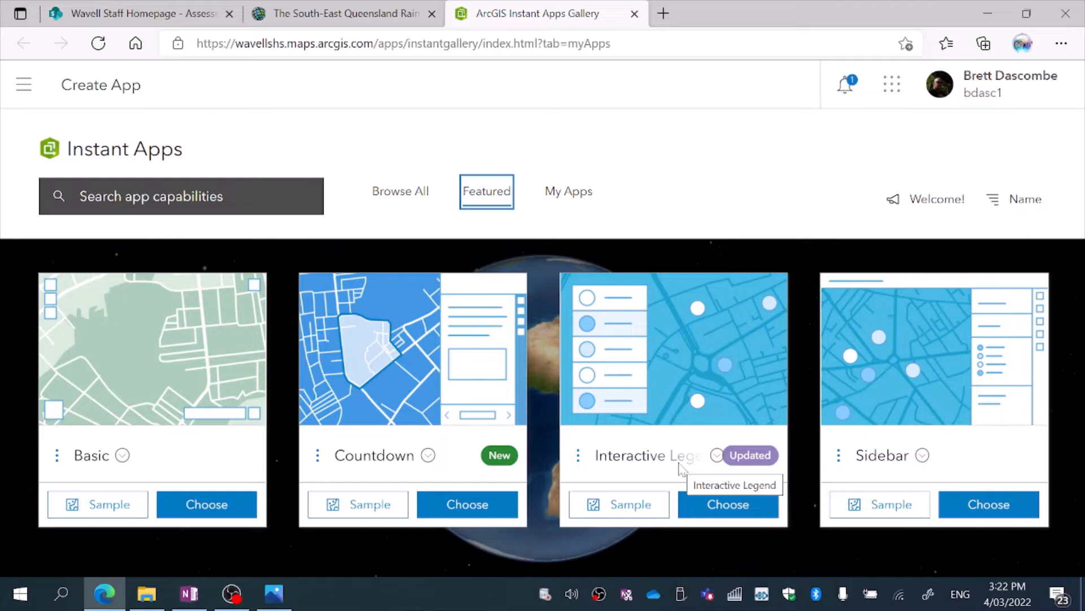
{"action": "left_click", "coordinate": [727, 508]}
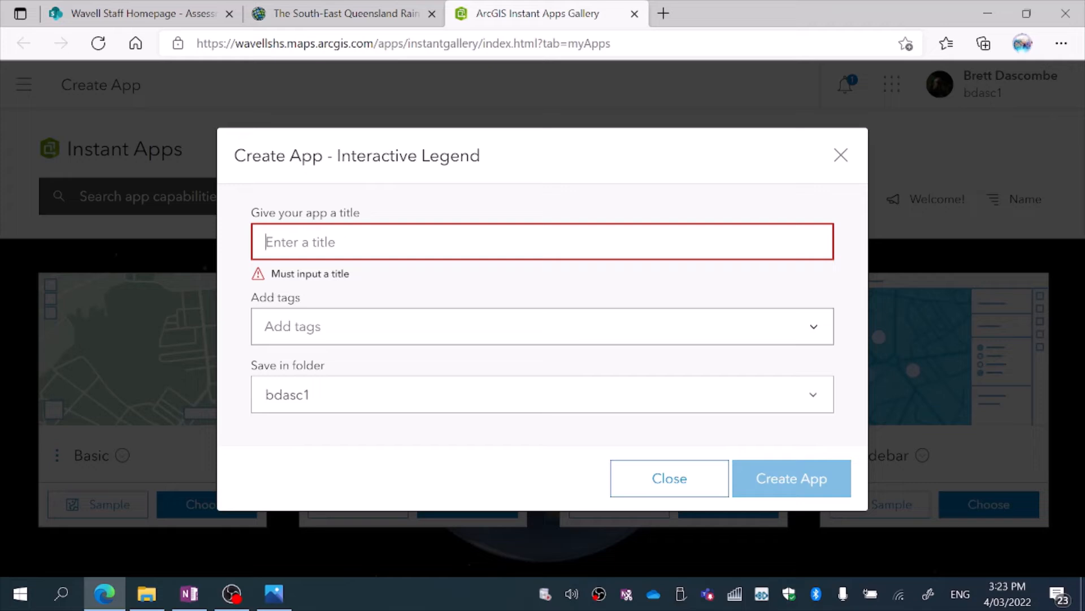
Create the app with the title Rain Bomb 2022 and the tag Catchment.
{"action": "type", "text": "Rain"}
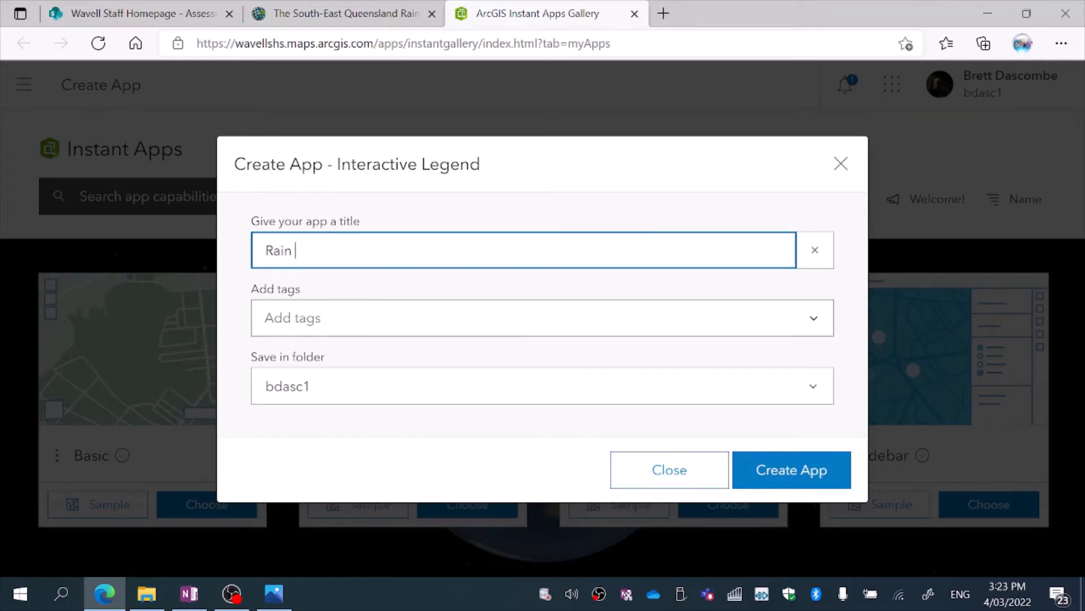
{"action": "type", "text": " Bomb 2022"}
{"action": "key", "text": "Tab"}
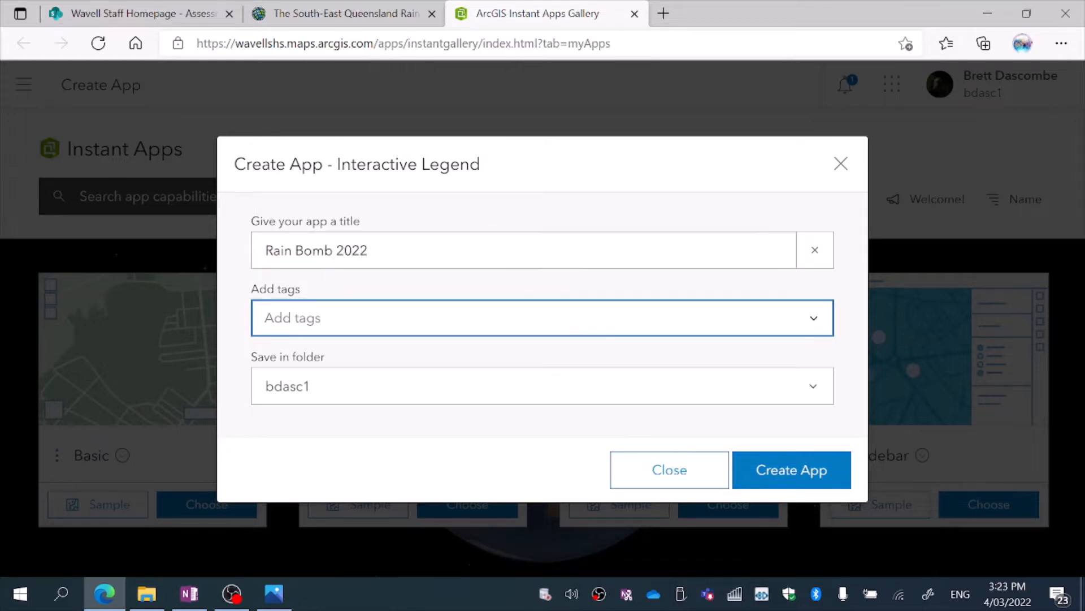
{"action": "type", "text": "Catchn"}
{"action": "type", "text": "ents"}
{"action": "left_click", "coordinate": [788, 476]}
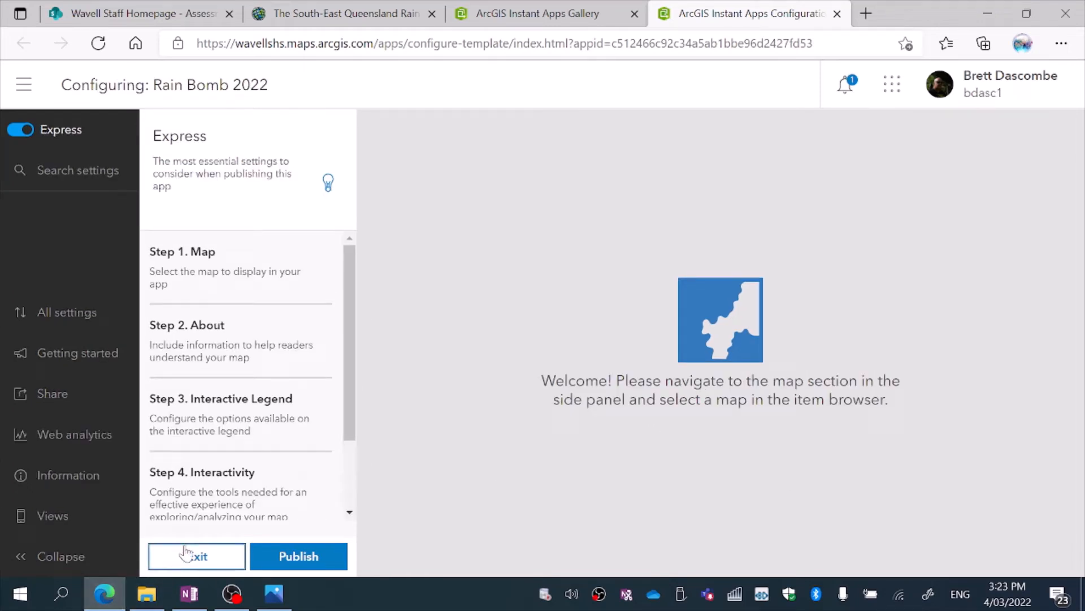
Select The South-East Queensland Rain Bomb 2022 as the map displayed in the app.
{"action": "left_click", "coordinate": [218, 252]}
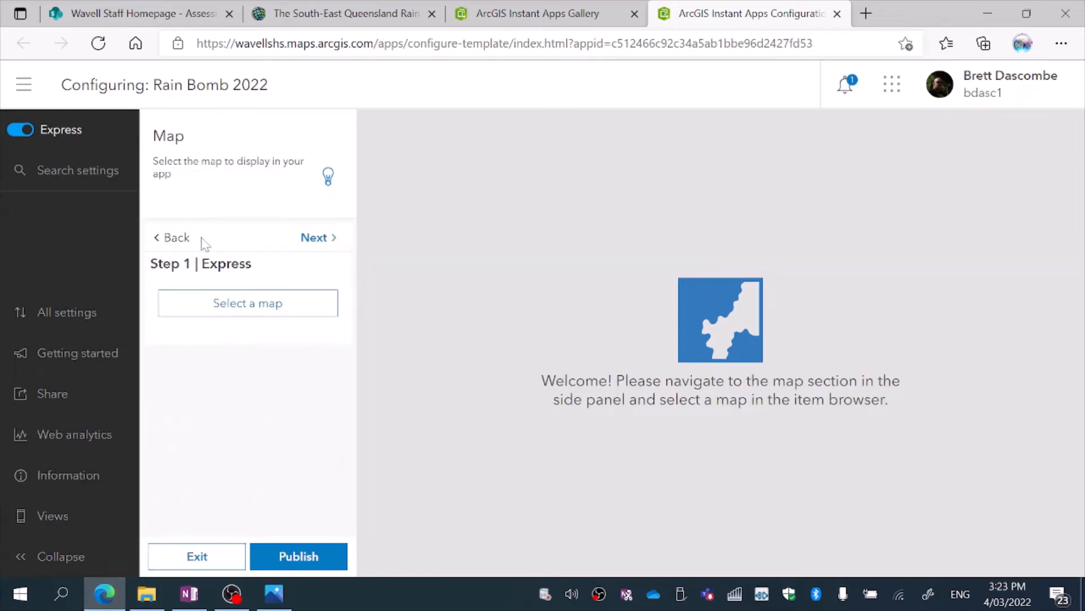
{"action": "left_click", "coordinate": [219, 303]}
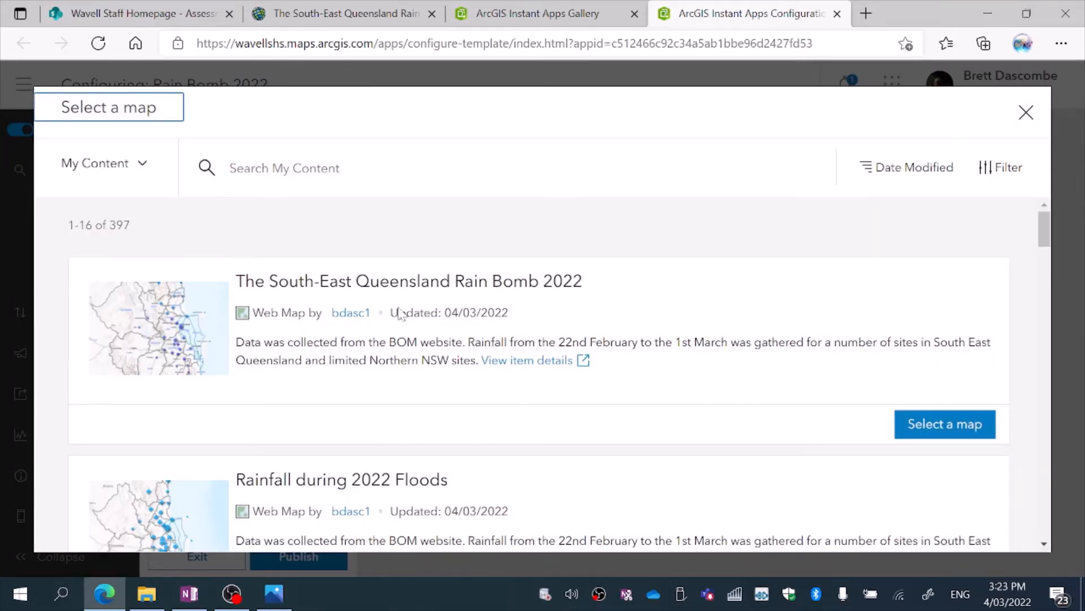
{"action": "left_click", "coordinate": [909, 424]}
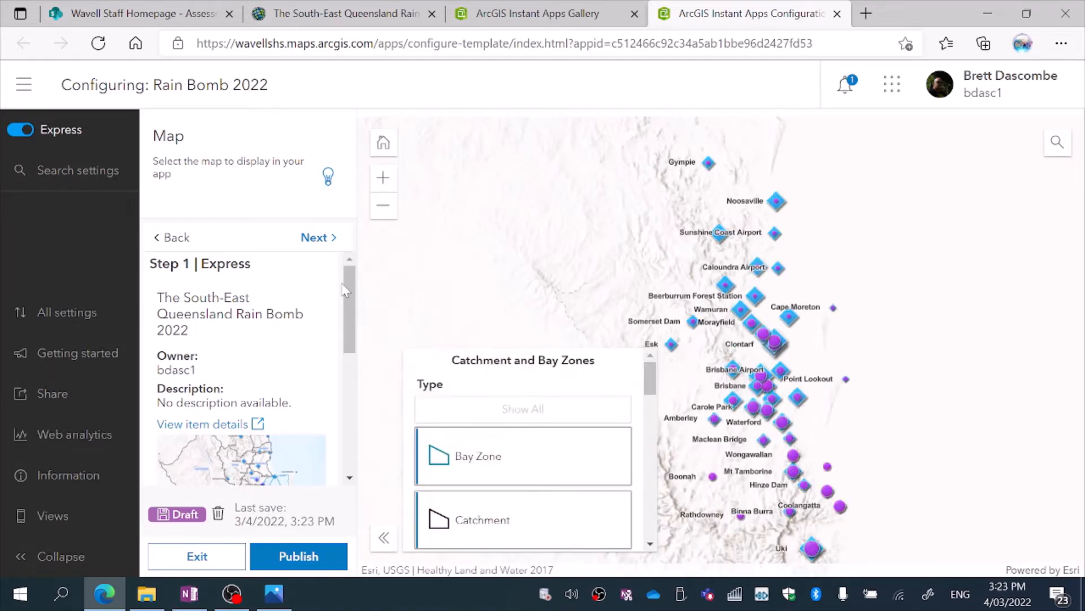
Test the Catchment and Bay Zones legend filters in the map preview, plus the SEQ Region Catchments and Local Government Areas filter.
{"action": "left_click", "coordinate": [630, 245]}
{"action": "left_click_drag", "start_coordinate": [632, 252], "coordinate": [718, 234]}
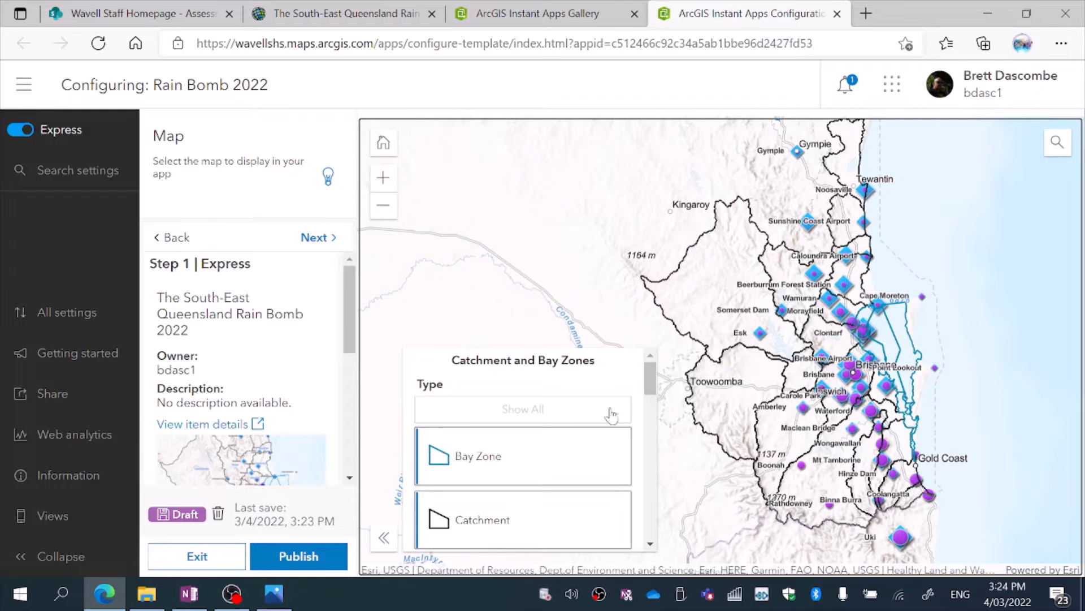
{"action": "left_click", "coordinate": [507, 445]}
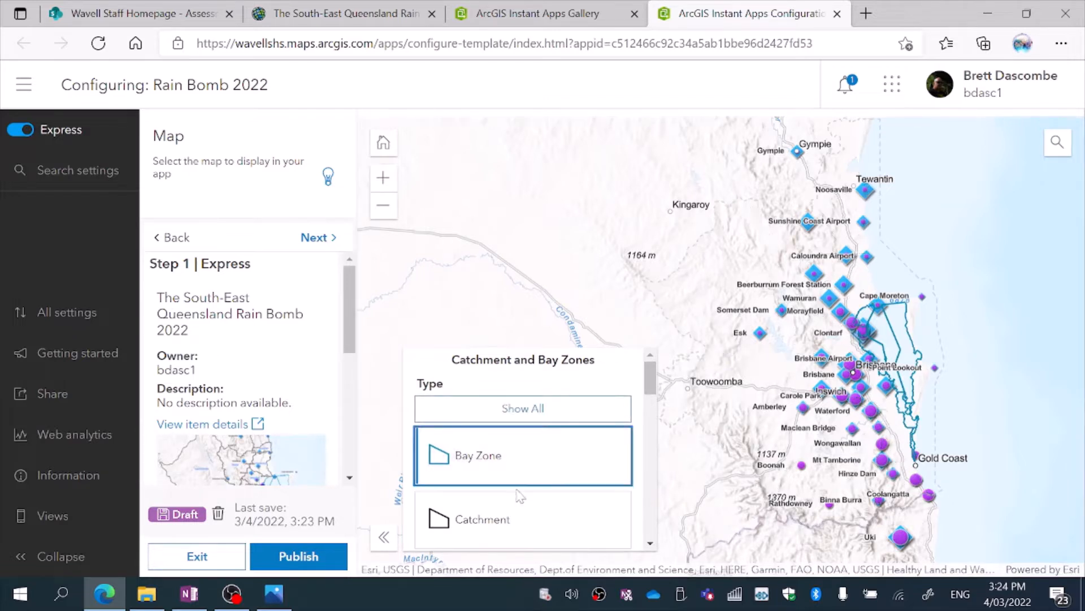
{"action": "left_click", "coordinate": [521, 516]}
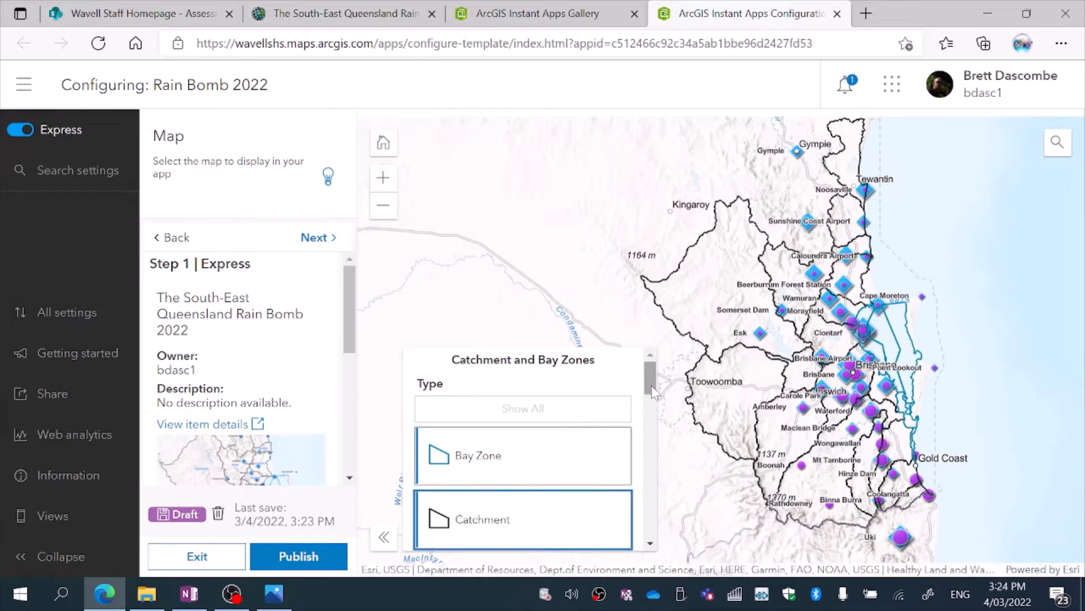
{"action": "scroll", "coordinate": [519, 428], "scroll_direction": "down", "scroll_amount": 4}
{"action": "left_click", "coordinate": [519, 428]}
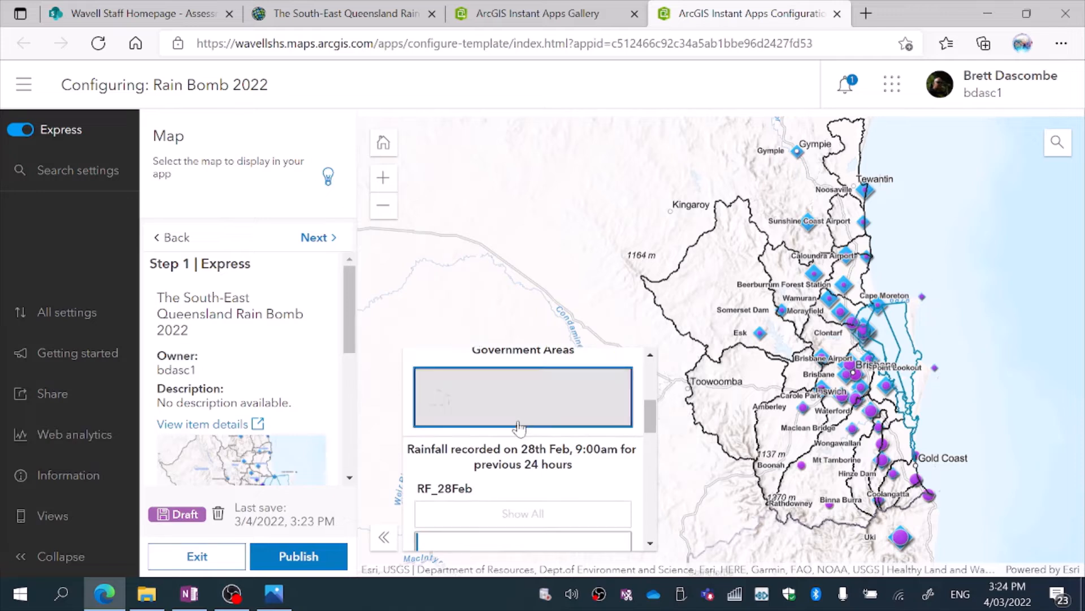
Filter the RF_28Feb legend classes in the preview until all of the 28th Feb rainfall points are hidden.
{"action": "scroll", "coordinate": [651, 419], "scroll_direction": "down", "scroll_amount": 3}
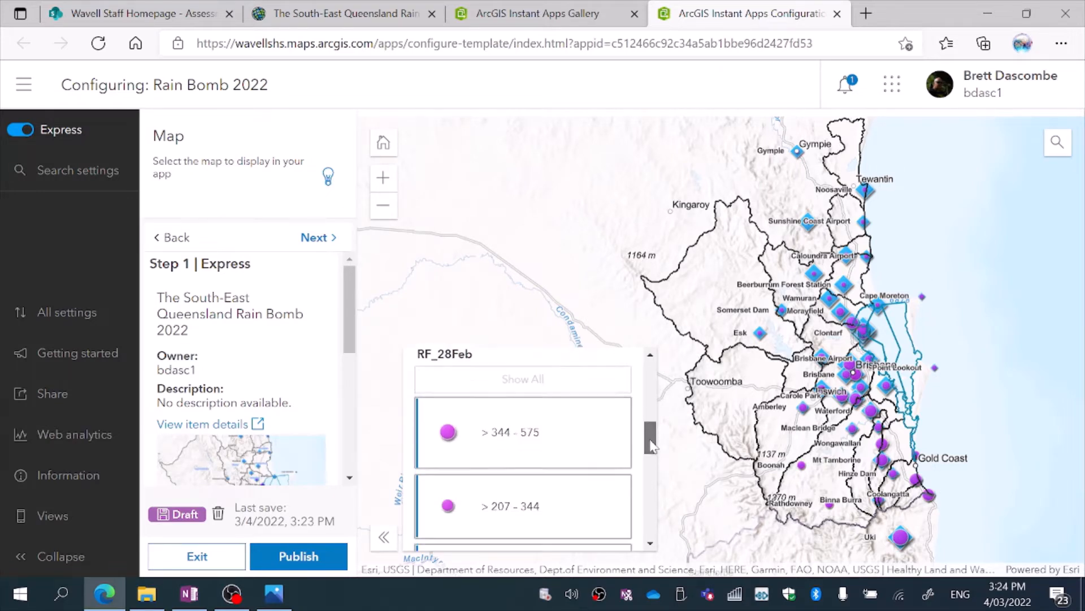
{"action": "left_click", "coordinate": [583, 417]}
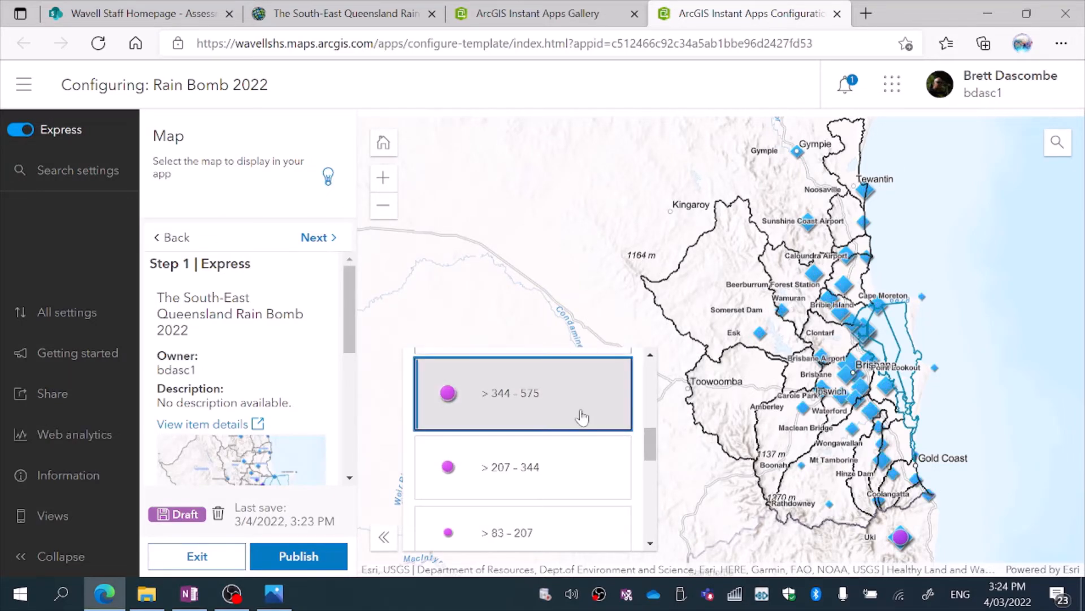
{"action": "left_click", "coordinate": [574, 464]}
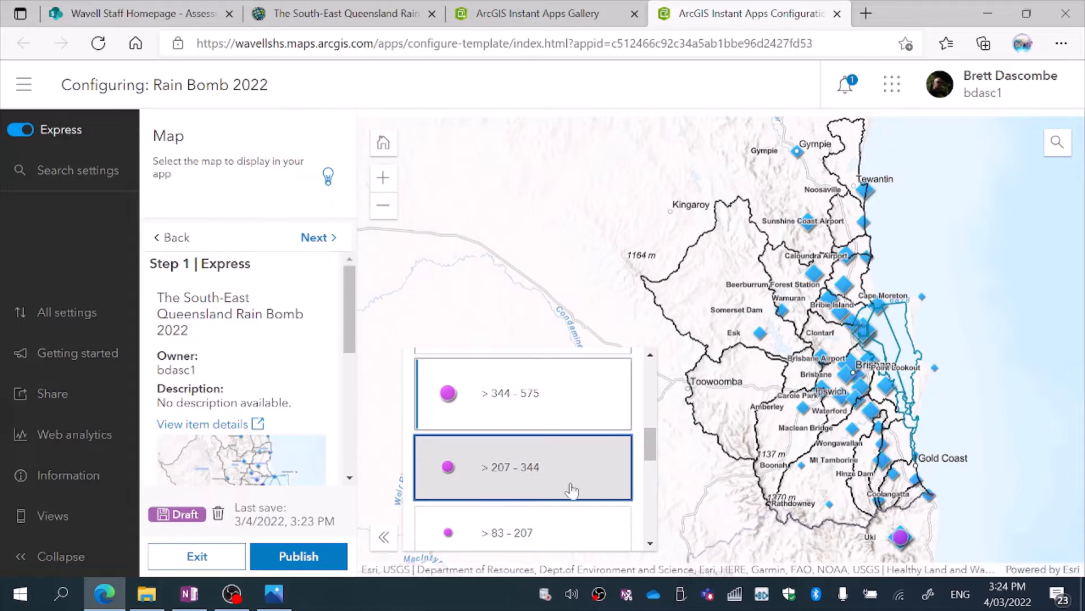
{"action": "left_click", "coordinate": [574, 531]}
{"action": "left_click", "coordinate": [573, 530]}
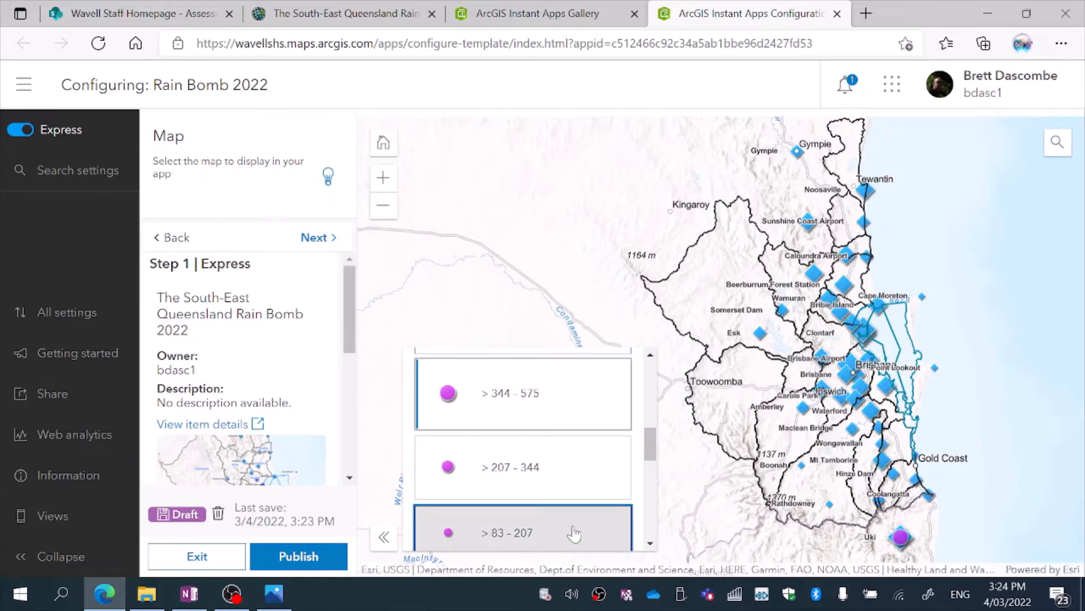
{"action": "mouse_move", "coordinate": [651, 451]}
{"action": "left_mouse_down"}
{"action": "mouse_move", "coordinate": [651, 395]}
{"action": "mouse_move", "coordinate": [652, 433]}
{"action": "left_mouse_up"}
{"action": "left_click", "coordinate": [580, 479]}
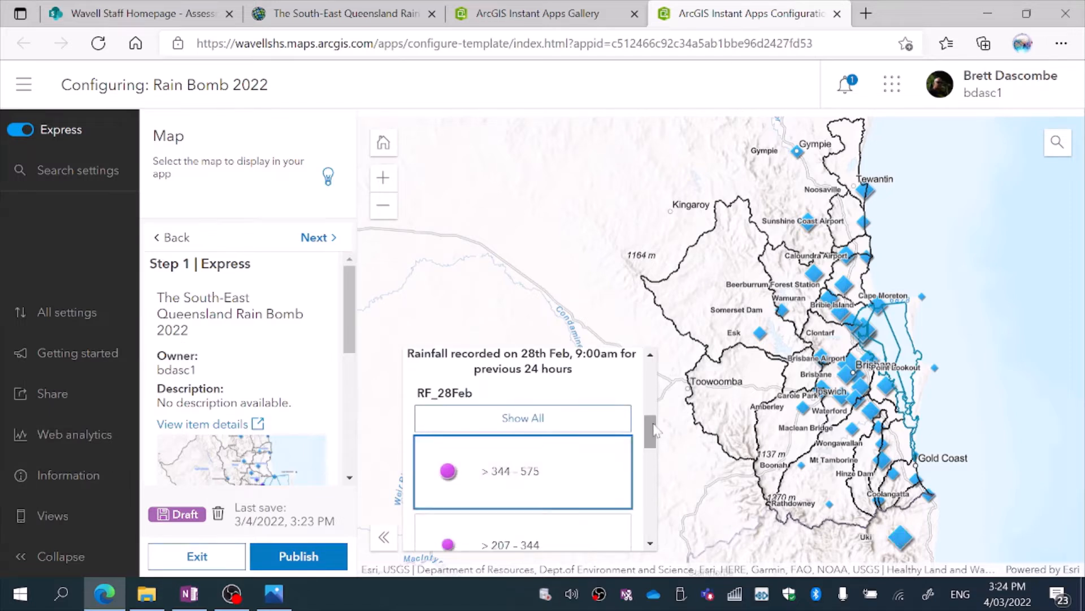
Switch off every Total_rain class in the preview legend so the map shows only the catchment and bay zone outlines.
{"action": "scroll", "coordinate": [580, 479], "scroll_direction": "down", "scroll_amount": 5}
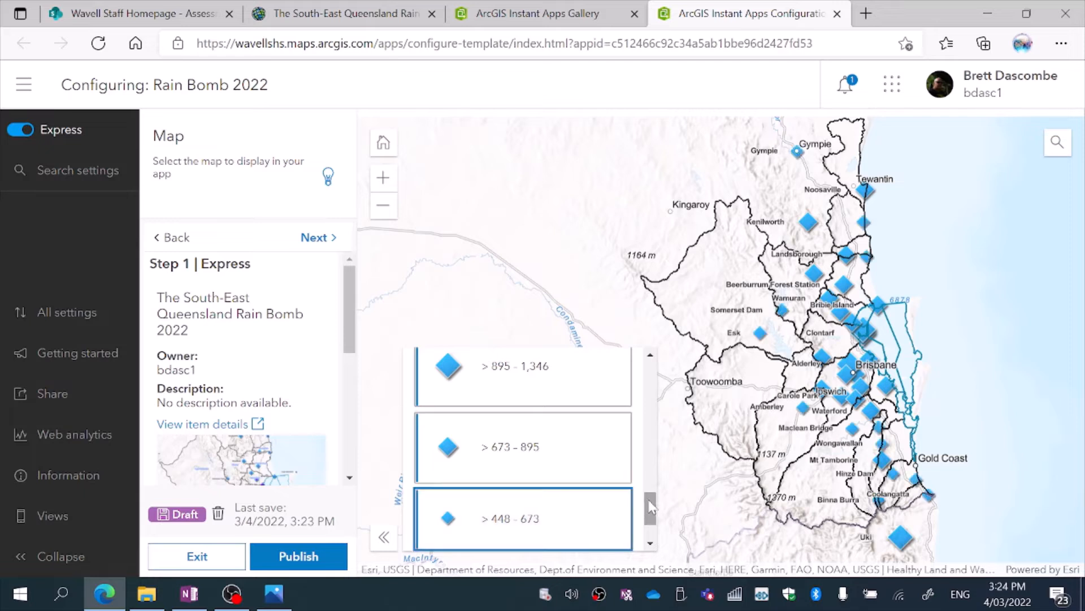
{"action": "scroll", "coordinate": [628, 501], "scroll_direction": "down", "scroll_amount": 2}
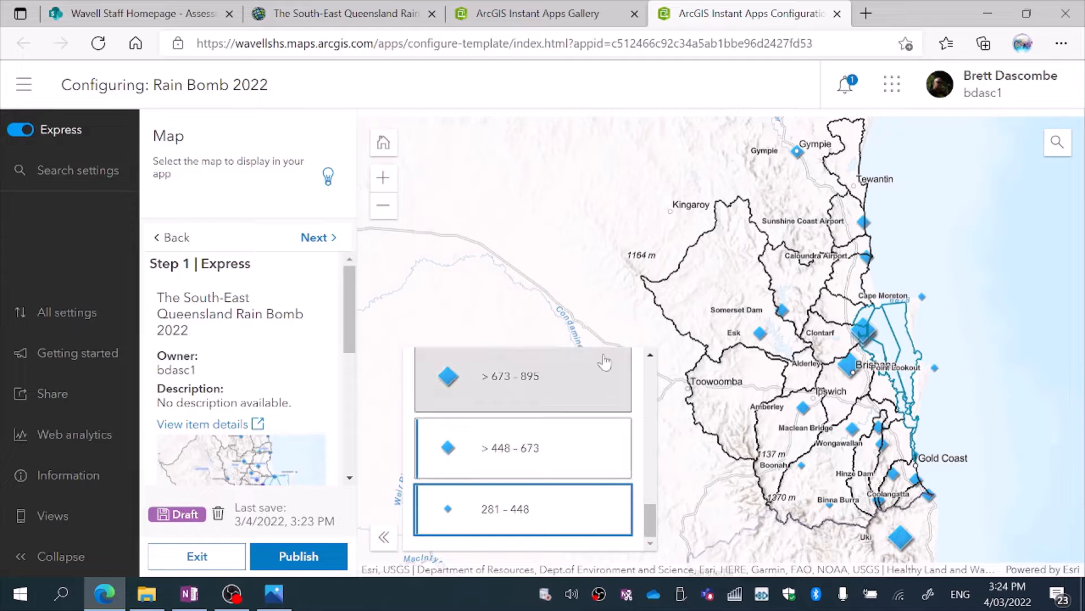
{"action": "left_click", "coordinate": [601, 377]}
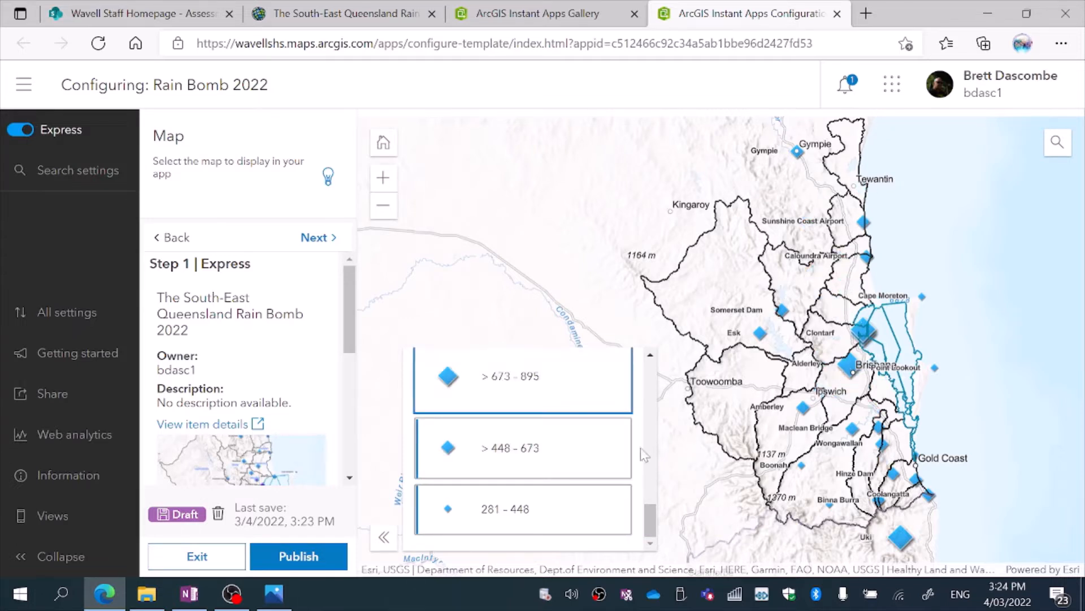
{"action": "mouse_move", "coordinate": [649, 517]}
{"action": "left_mouse_down"}
{"action": "mouse_move", "coordinate": [649, 488]}
{"action": "mouse_move", "coordinate": [653, 523]}
{"action": "left_mouse_up"}
{"action": "left_click", "coordinate": [602, 487]}
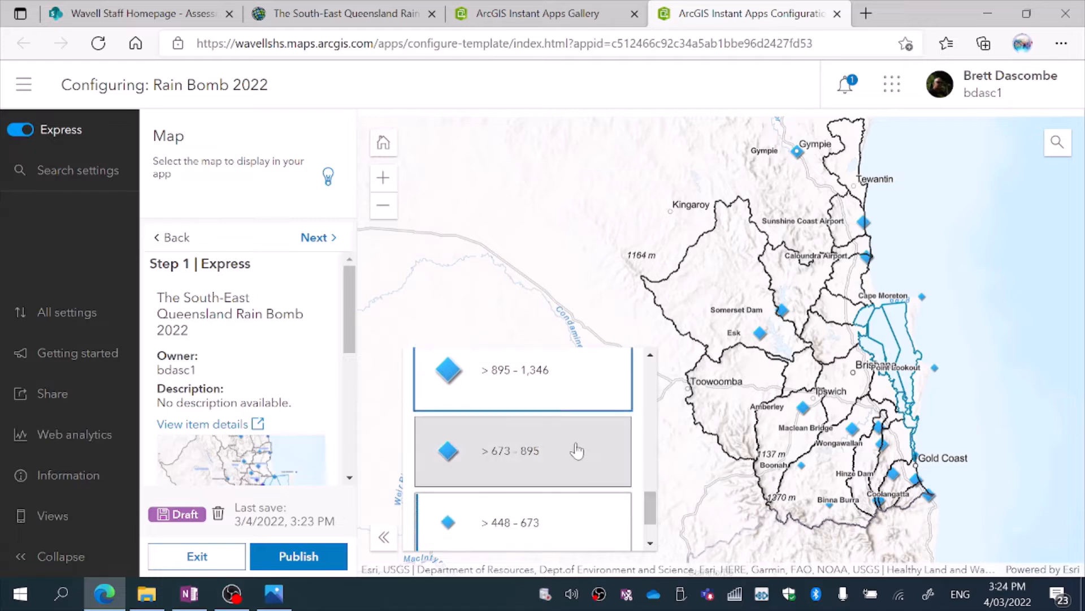
{"action": "left_click", "coordinate": [574, 450]}
{"action": "double_click", "coordinate": [575, 519]}
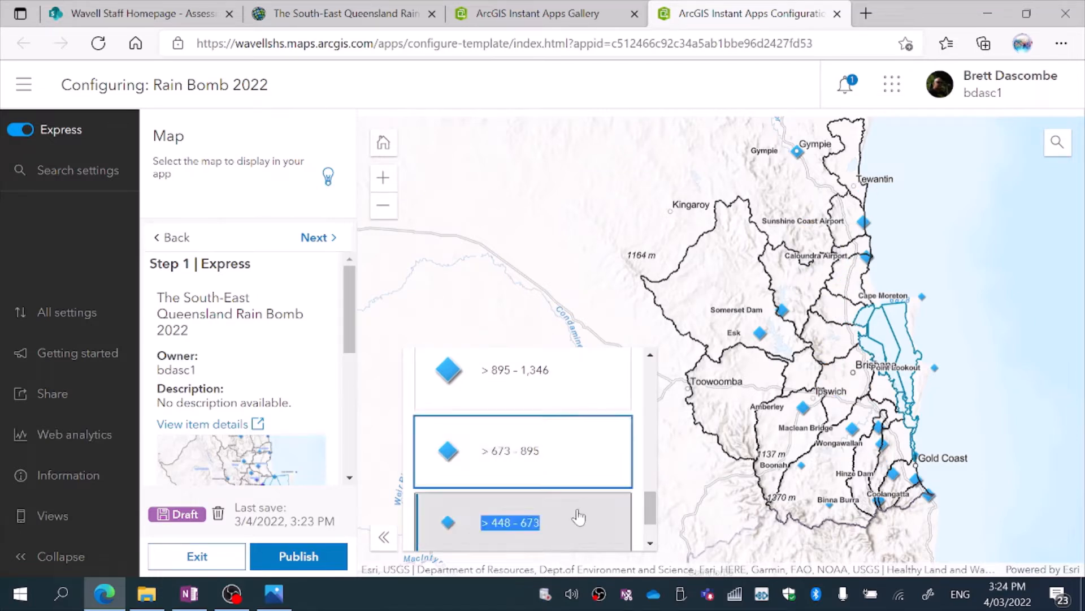
{"action": "scroll", "coordinate": [576, 521], "scroll_direction": "down", "scroll_amount": 2}
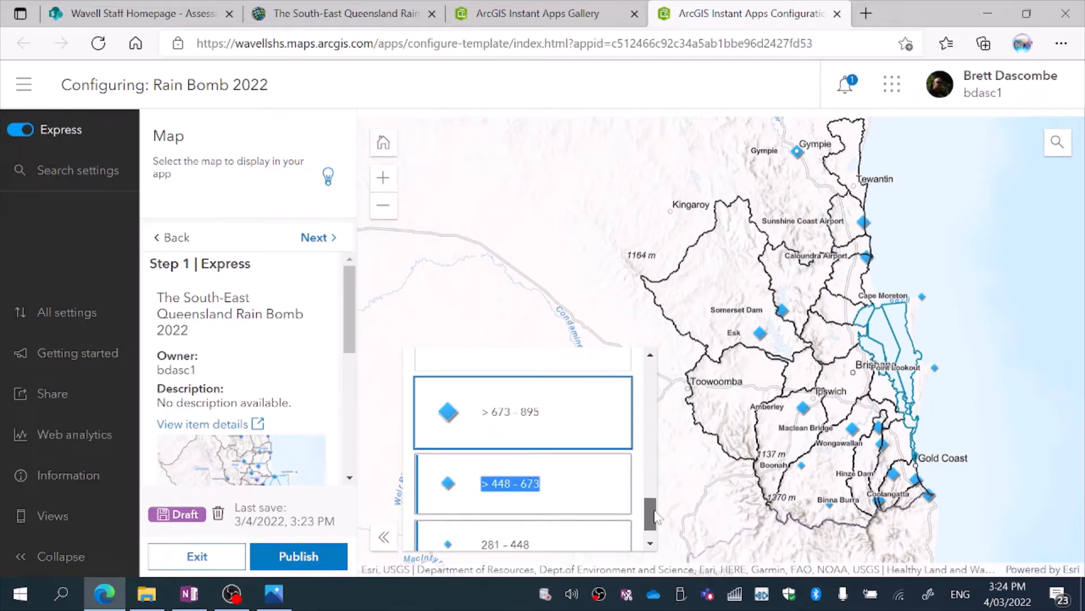
{"action": "left_click", "coordinate": [604, 523]}
{"action": "left_click", "coordinate": [593, 469]}
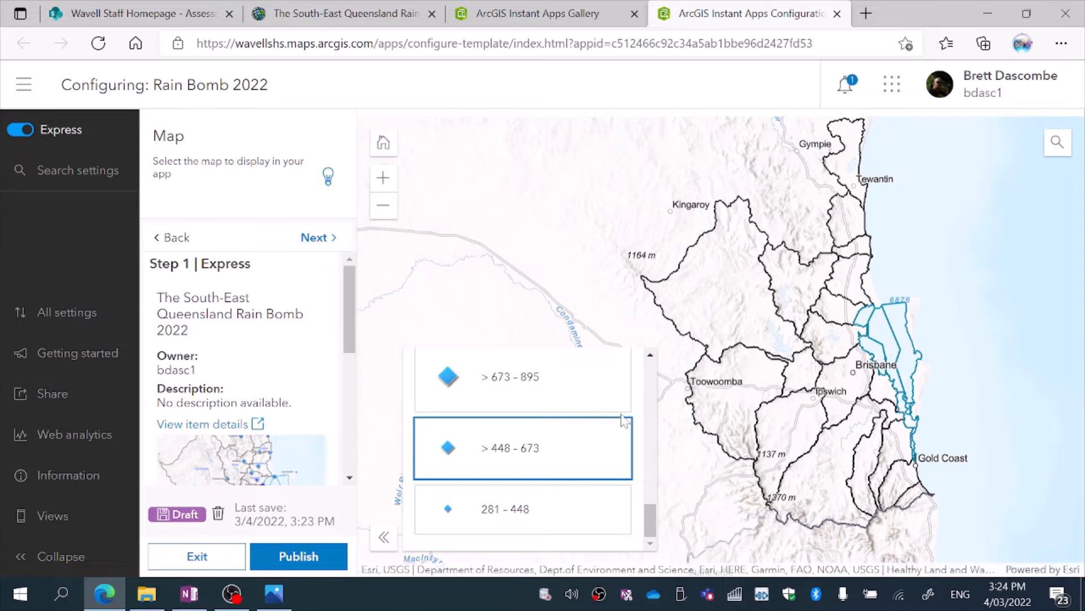
{"action": "left_click", "coordinate": [384, 177]}
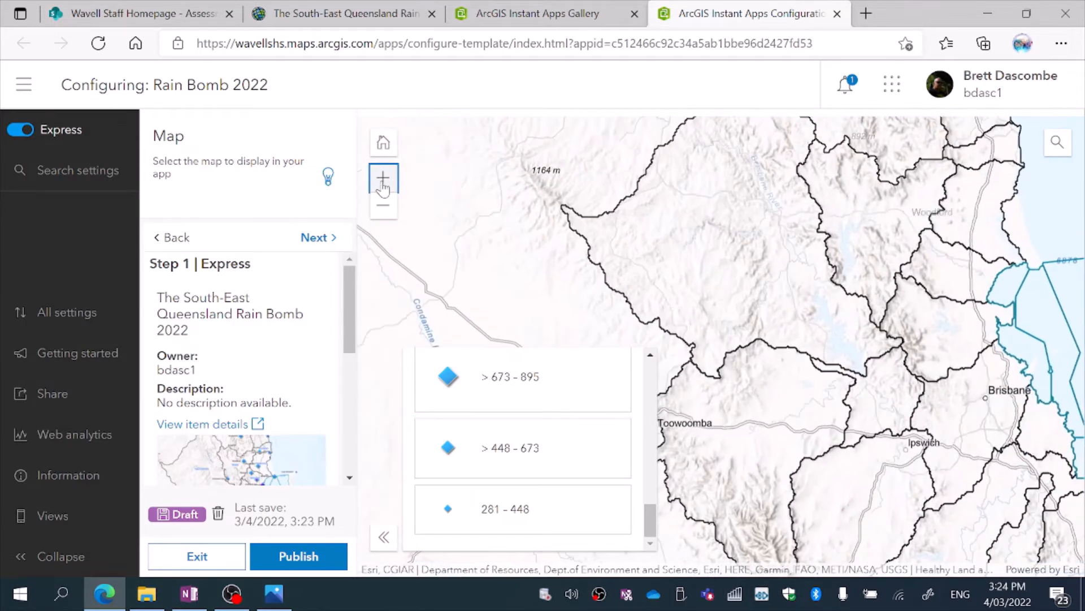
{"action": "left_click_drag", "start_coordinate": [931, 334], "coordinate": [892, 303]}
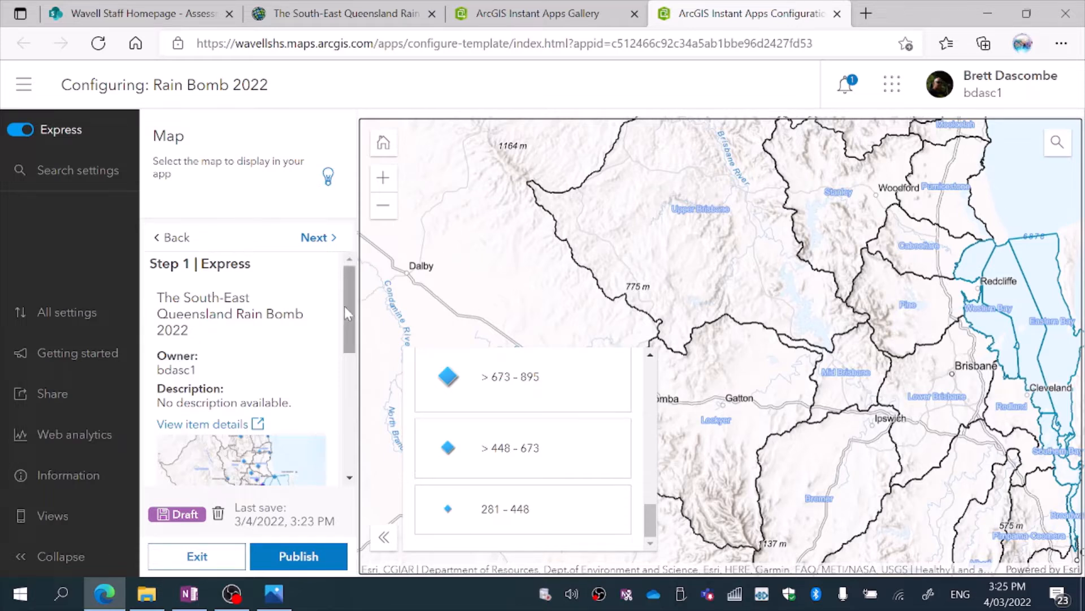
Review the map description under Map accessibility and continue to the About settings.
{"action": "left_click_drag", "start_coordinate": [344, 306], "coordinate": [350, 441]}
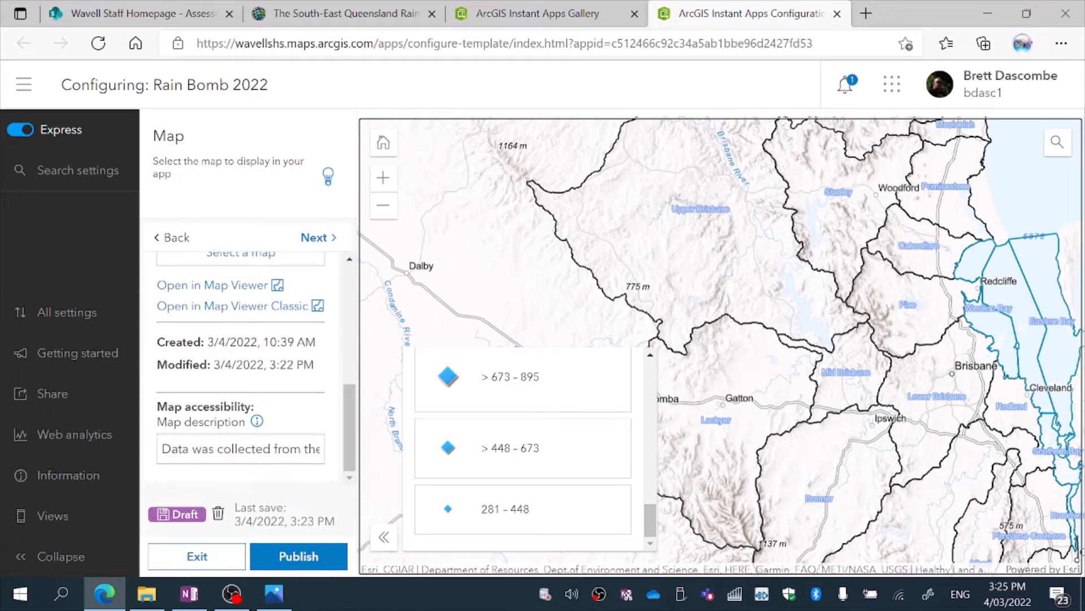
{"action": "left_click", "coordinate": [222, 448]}
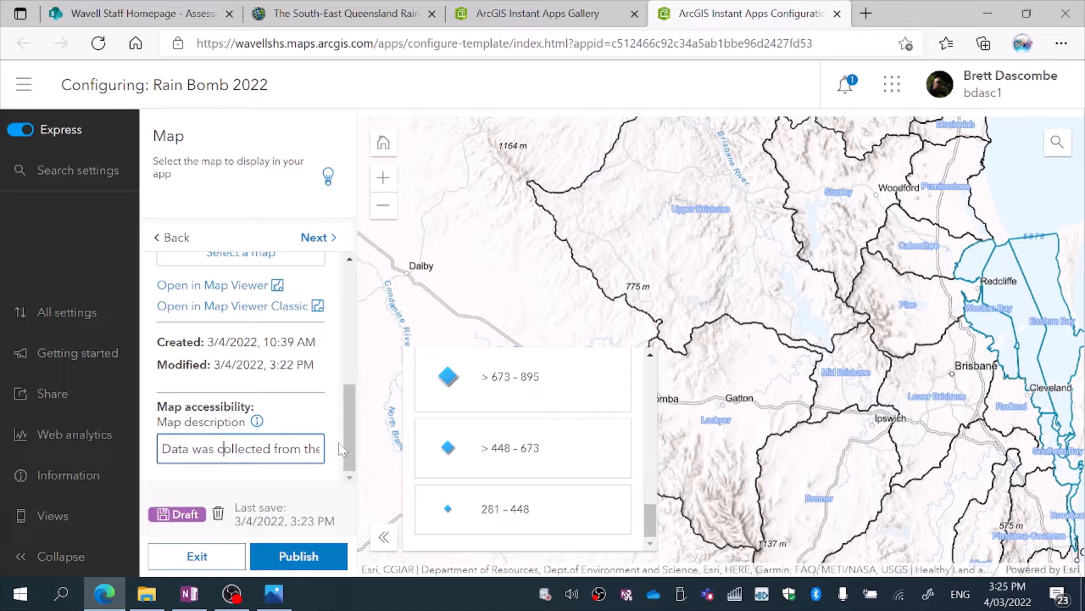
{"action": "left_click_drag", "start_coordinate": [350, 451], "coordinate": [335, 540]}
{"action": "left_click", "coordinate": [328, 238]}
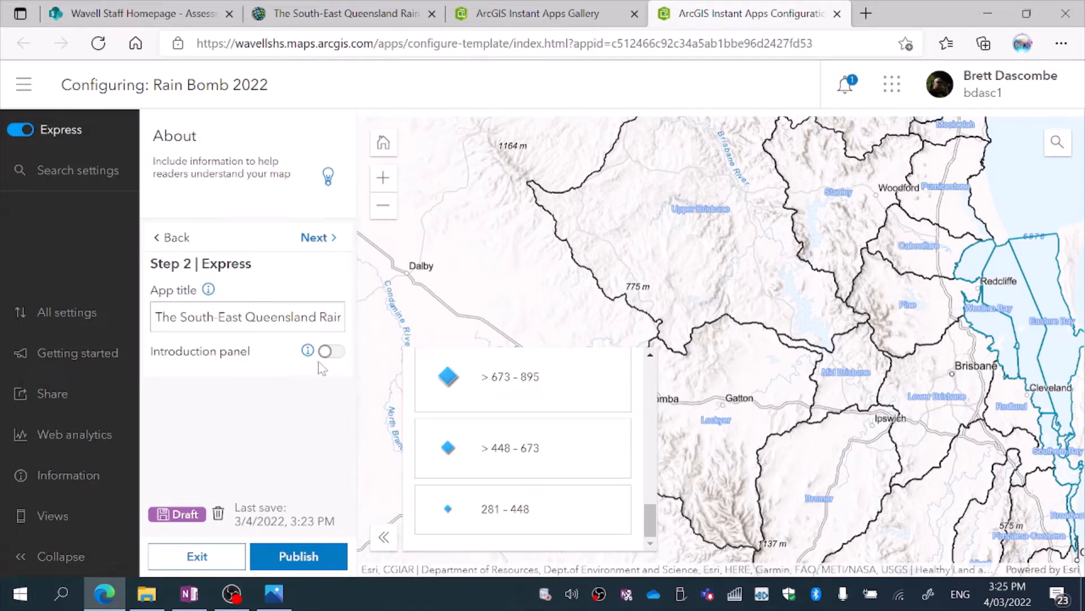
Try out the introduction panel for the app and switch it off again.
{"action": "left_click", "coordinate": [335, 356]}
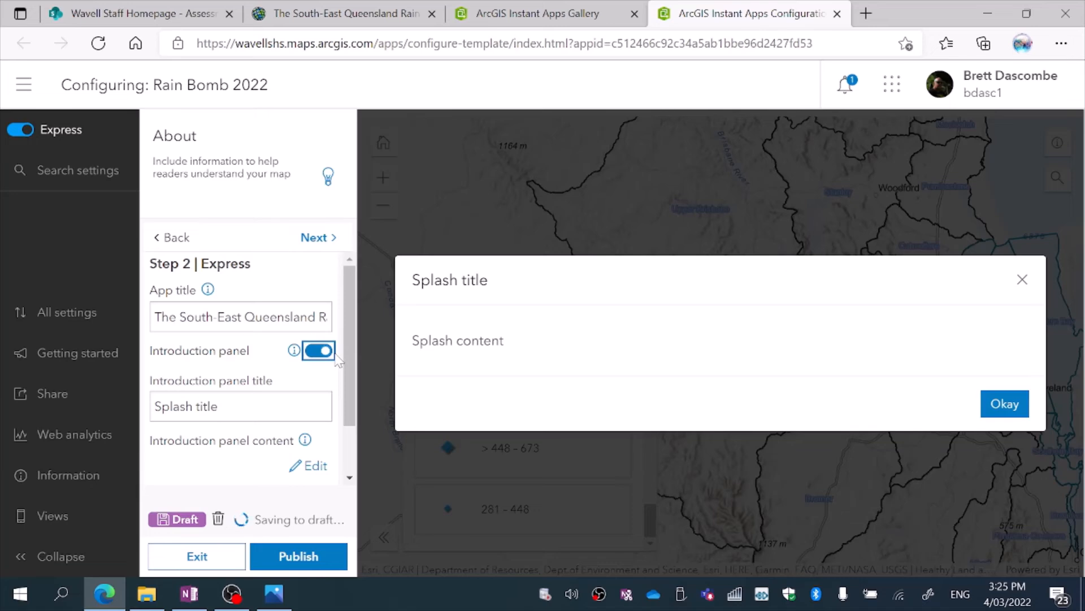
{"action": "left_click", "coordinate": [313, 356]}
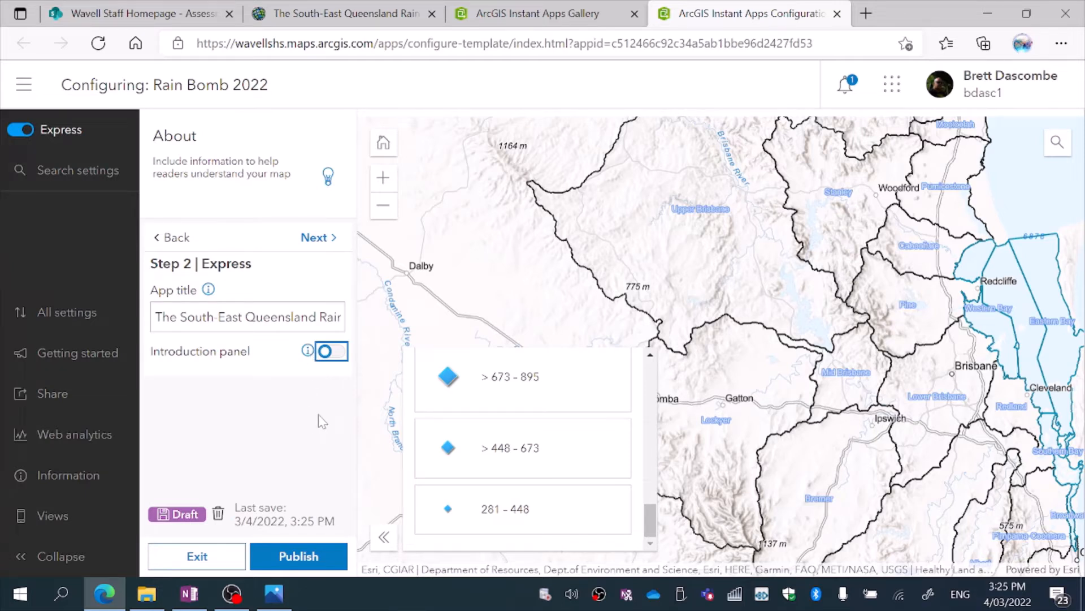
Enable the Zoom to button and the feature count for the interactive legend.
{"action": "left_click", "coordinate": [321, 247]}
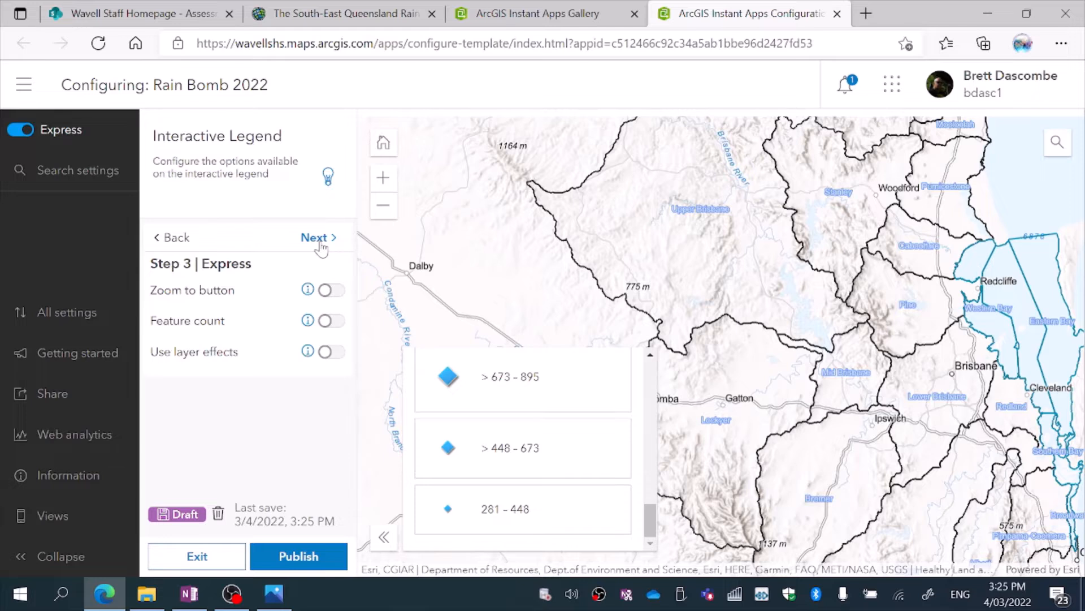
{"action": "left_click", "coordinate": [337, 291]}
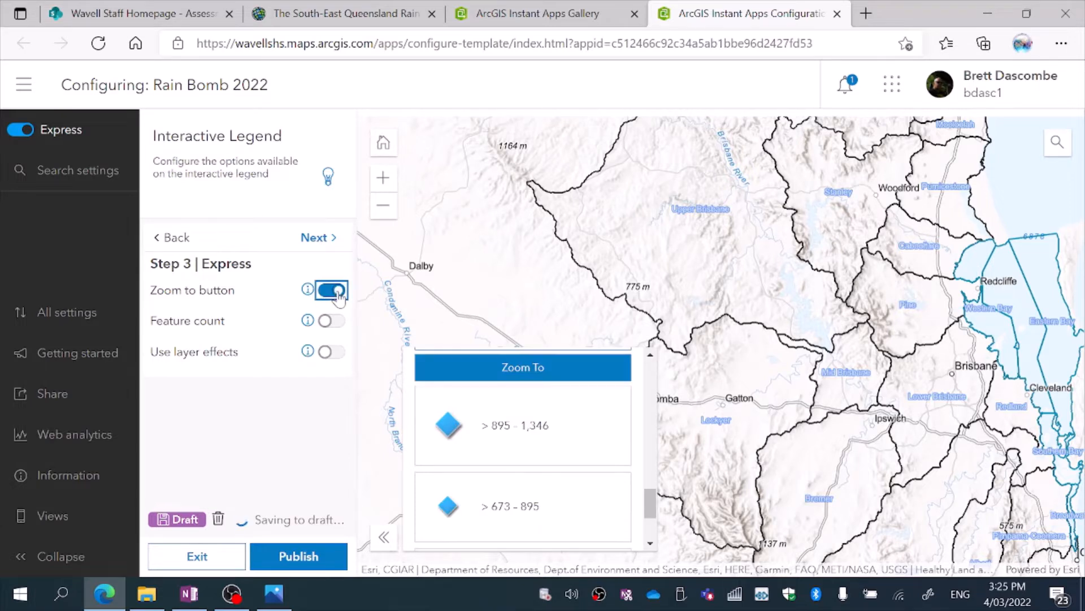
{"action": "left_click", "coordinate": [338, 321]}
{"action": "left_click", "coordinate": [339, 322]}
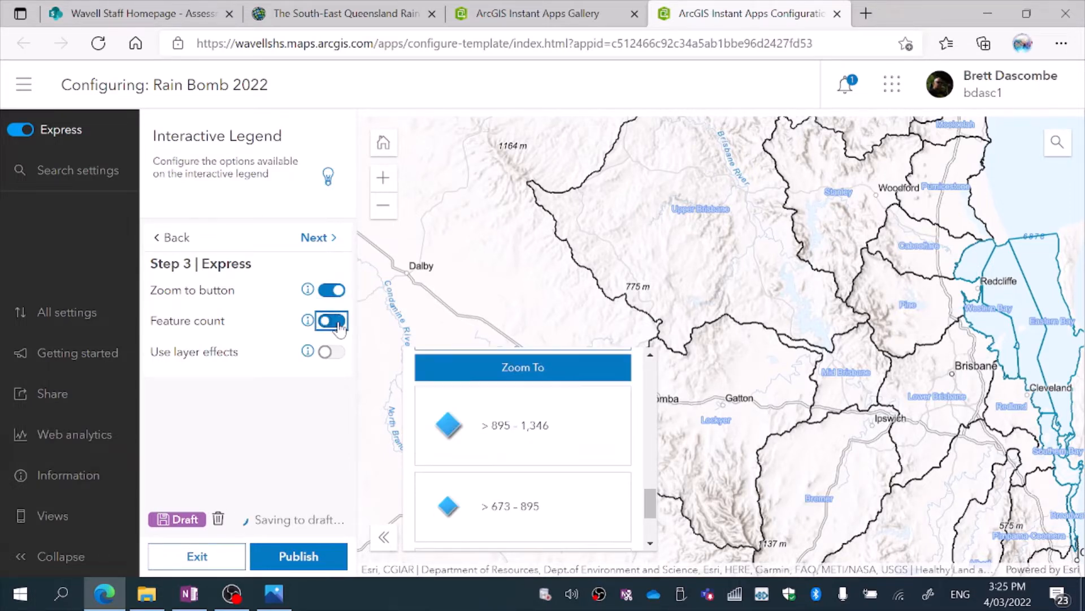
{"action": "left_click", "coordinate": [339, 324]}
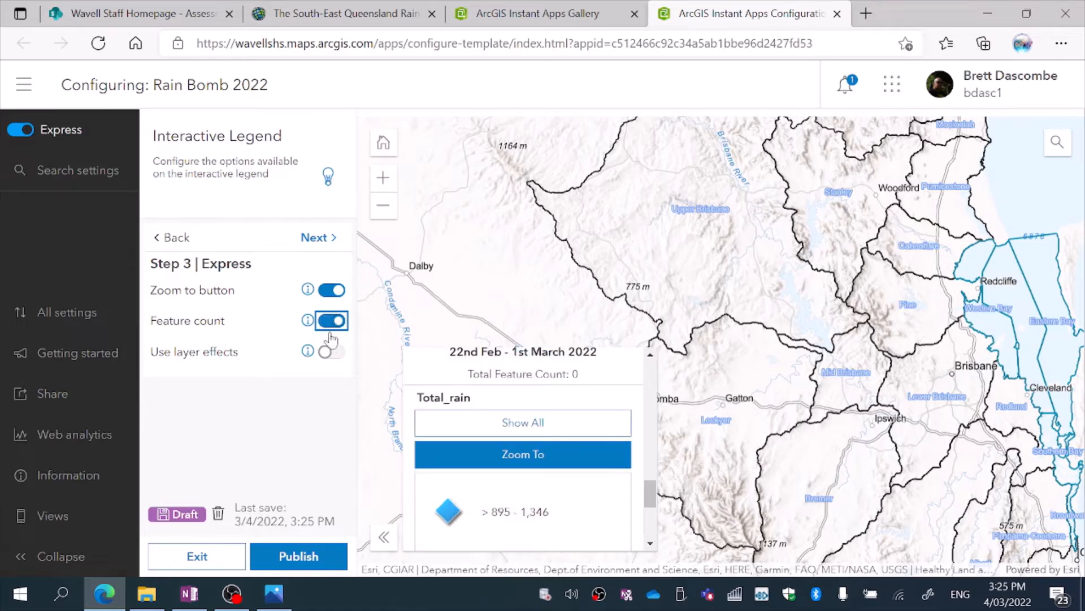
Try layer effects in Strong Drop Shadow mode on the interactive legend and switch them off again.
{"action": "left_click", "coordinate": [339, 353]}
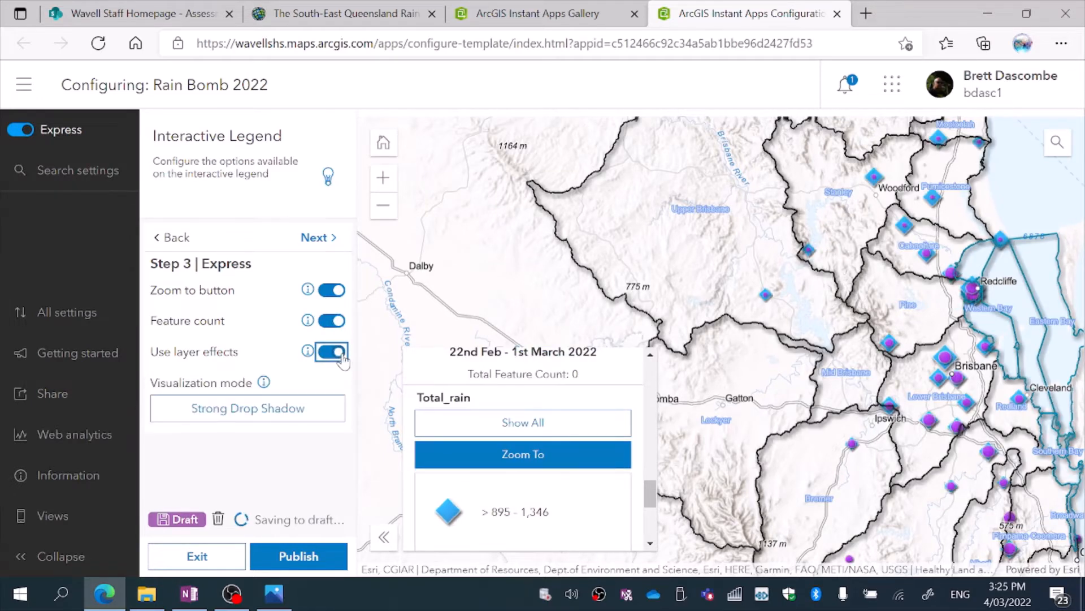
{"action": "left_click", "coordinate": [328, 354]}
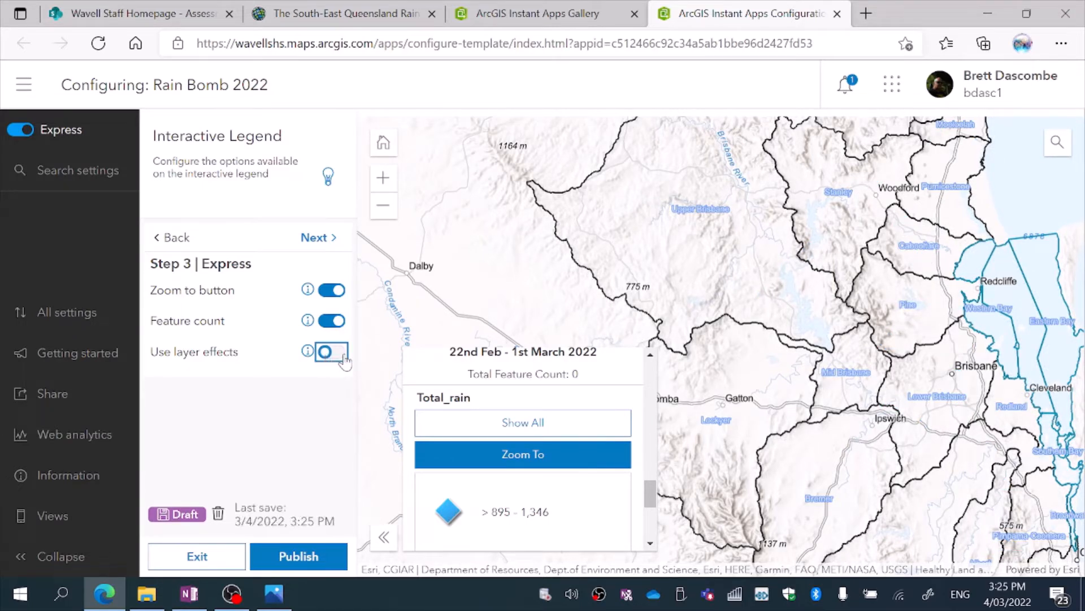
{"action": "left_click", "coordinate": [341, 355]}
{"action": "left_click", "coordinate": [332, 353]}
{"action": "left_click_drag", "start_coordinate": [653, 499], "coordinate": [686, 411]}
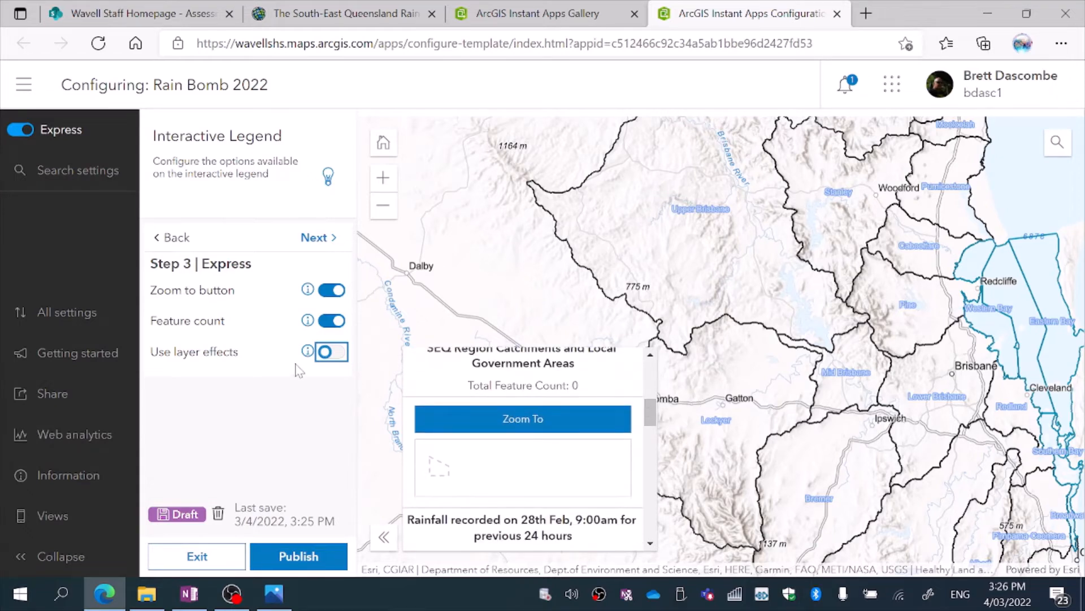
Keep the default interactivity tools and set the app's theme to Dark.
{"action": "left_click", "coordinate": [328, 238]}
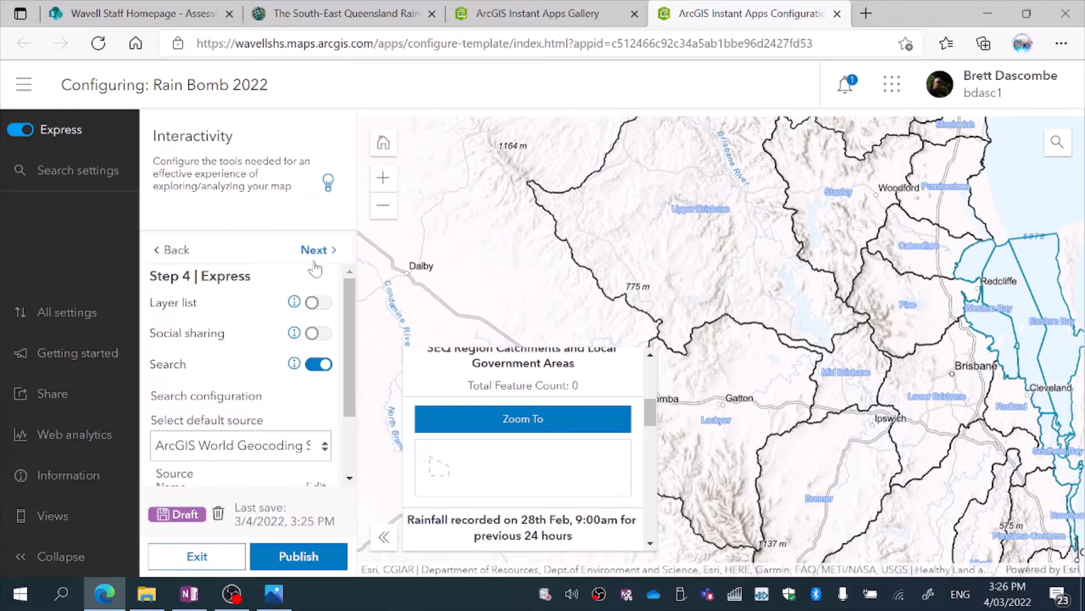
{"action": "left_click_drag", "start_coordinate": [349, 361], "coordinate": [345, 304]}
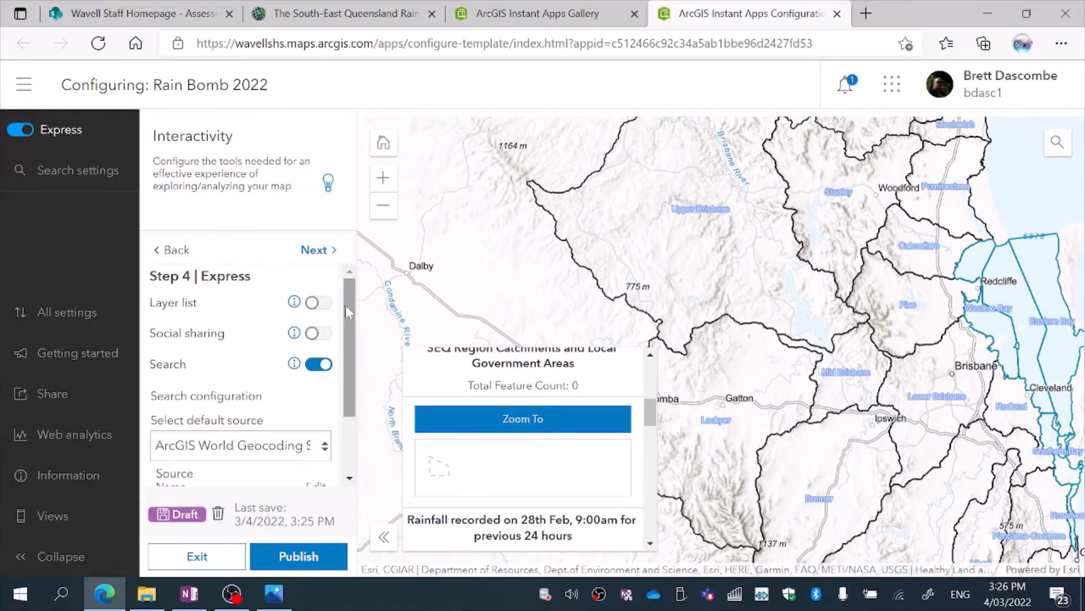
{"action": "left_click", "coordinate": [316, 248]}
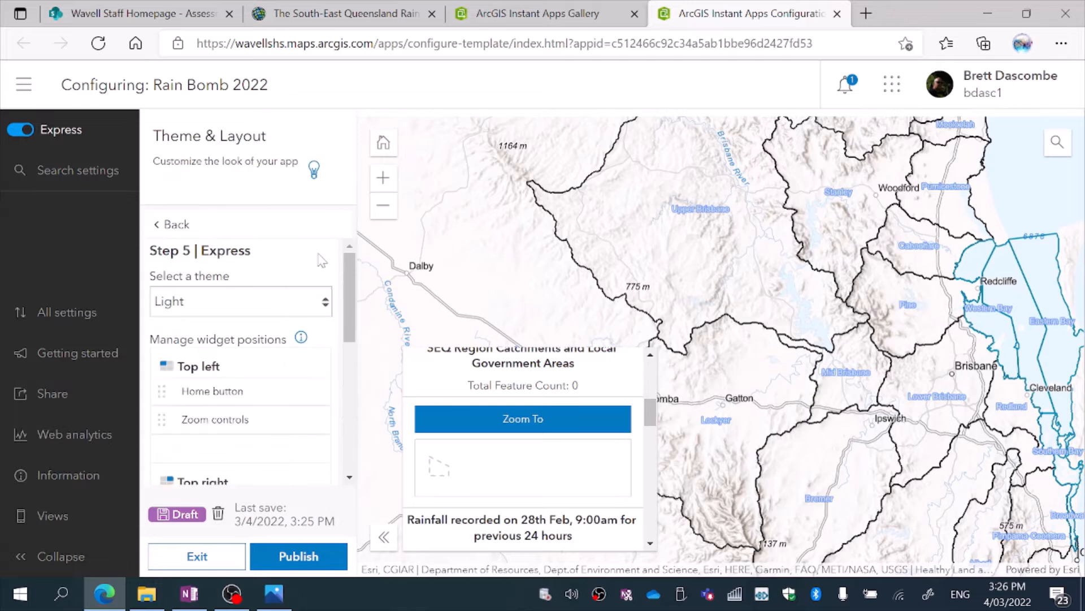
{"action": "left_click", "coordinate": [325, 305]}
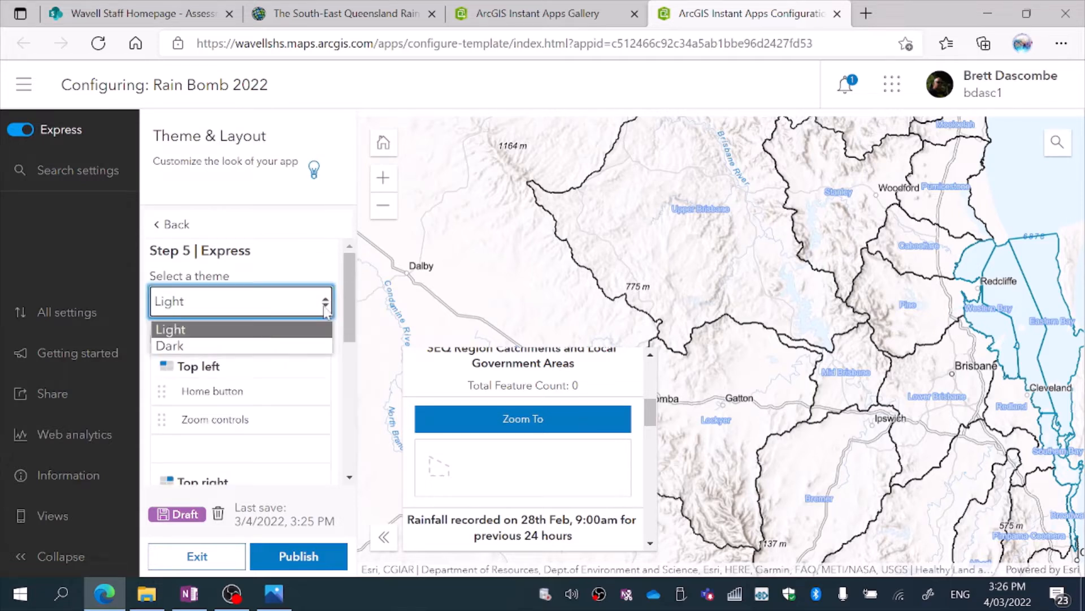
{"action": "left_click", "coordinate": [320, 344]}
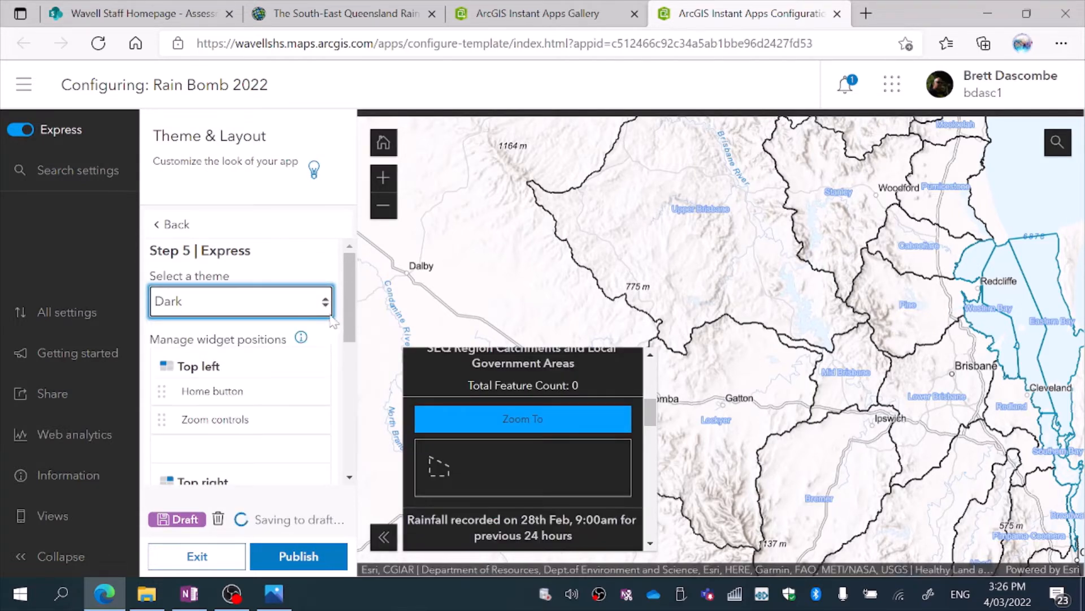
Set the app's theme to Light and review the widget positions, keeping them as they are.
{"action": "left_click", "coordinate": [327, 306]}
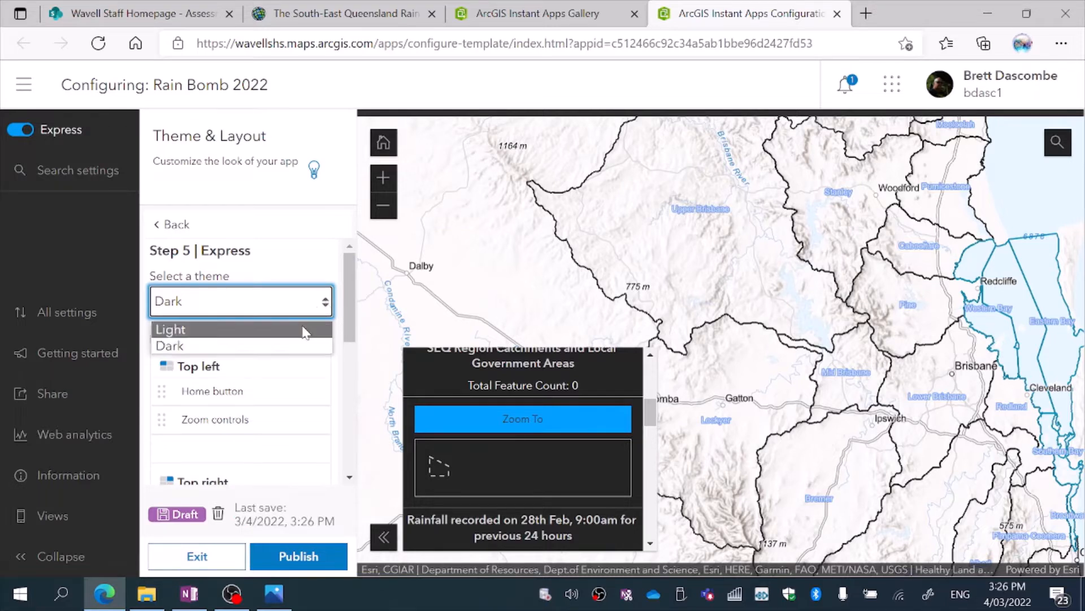
{"action": "left_click", "coordinate": [306, 330]}
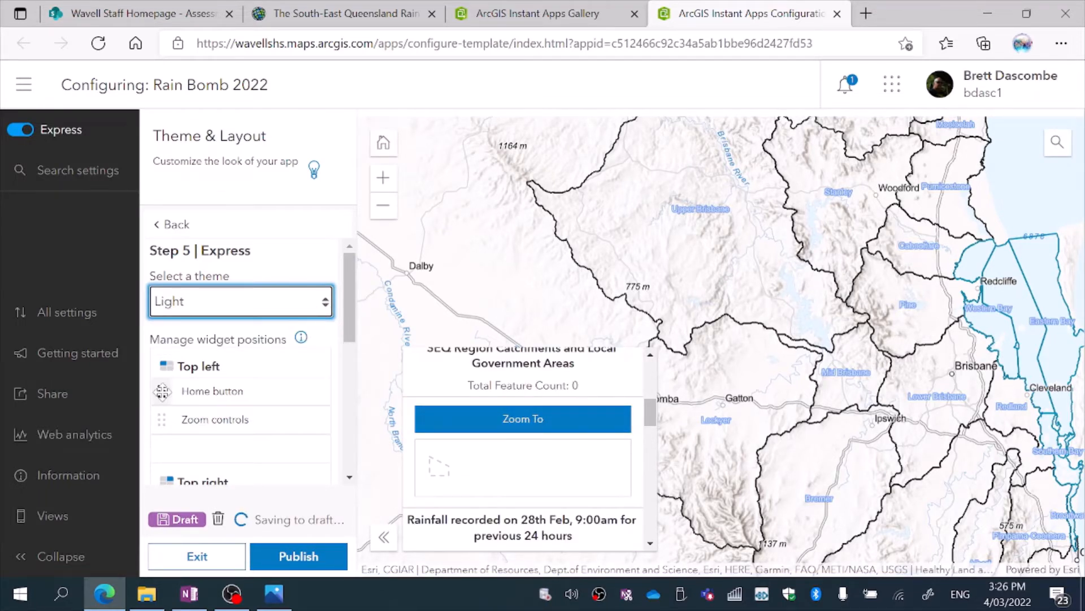
{"action": "scroll", "coordinate": [352, 487], "scroll_direction": "down", "scroll_amount": 6}
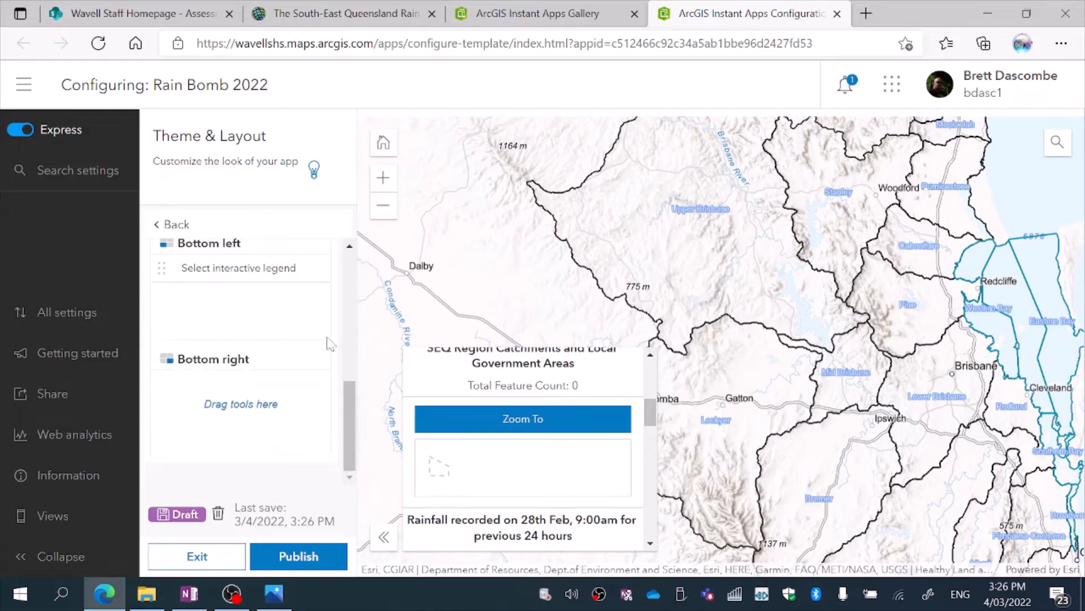
{"action": "scroll", "coordinate": [351, 265], "scroll_direction": "up", "scroll_amount": 6}
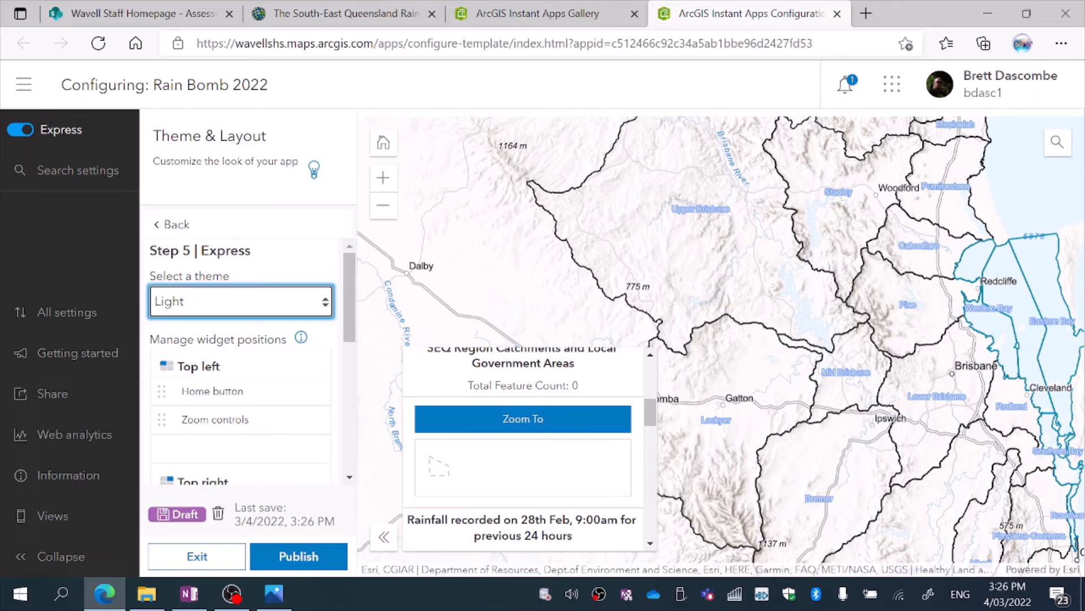
Publish the Rain Bomb 2022 app and confirm the publication.
{"action": "left_click", "coordinate": [298, 557]}
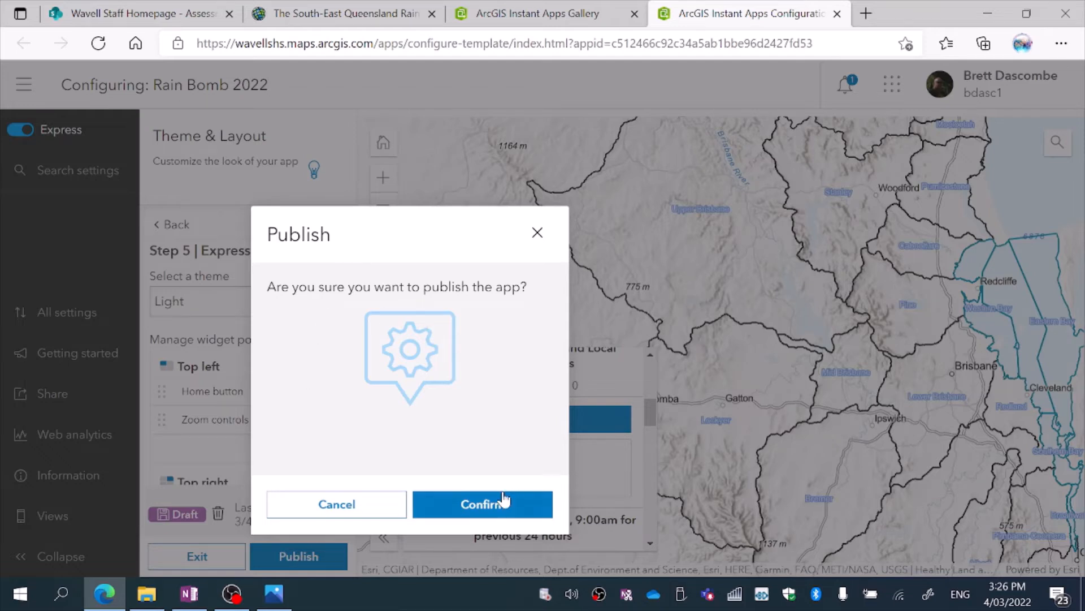
{"action": "left_click", "coordinate": [494, 506]}
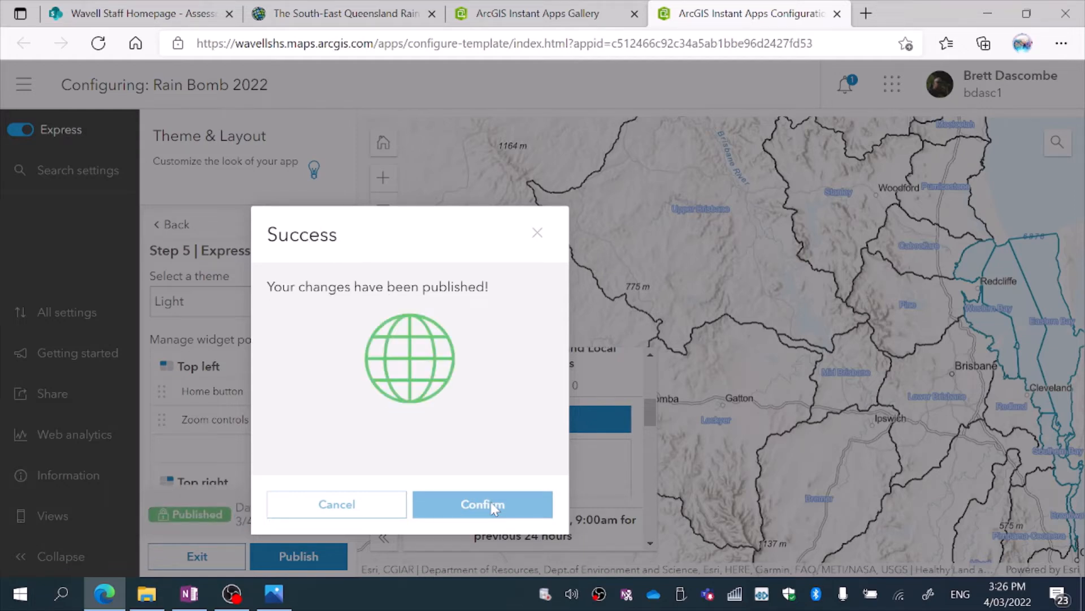
{"action": "left_click", "coordinate": [482, 504]}
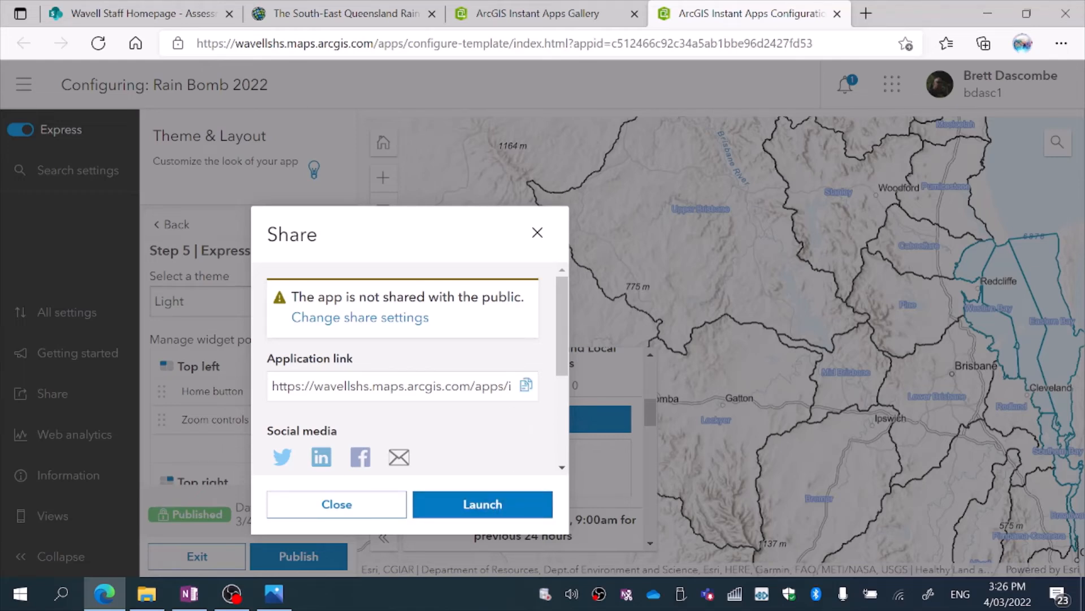
Copy the published app's application link and launch the app.
{"action": "left_click", "coordinate": [526, 387]}
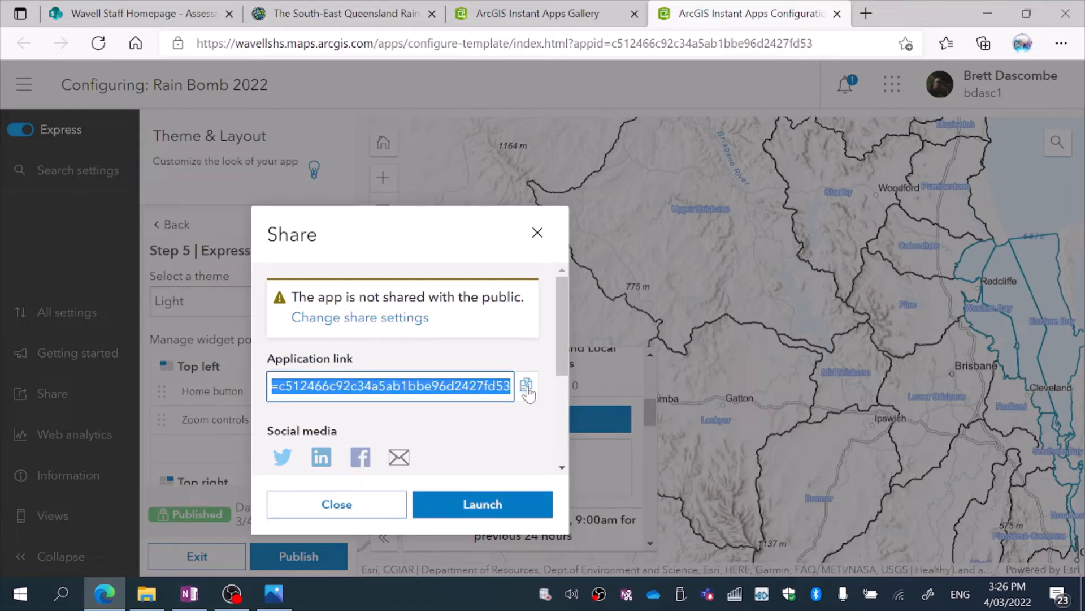
{"action": "right_click", "coordinate": [462, 386]}
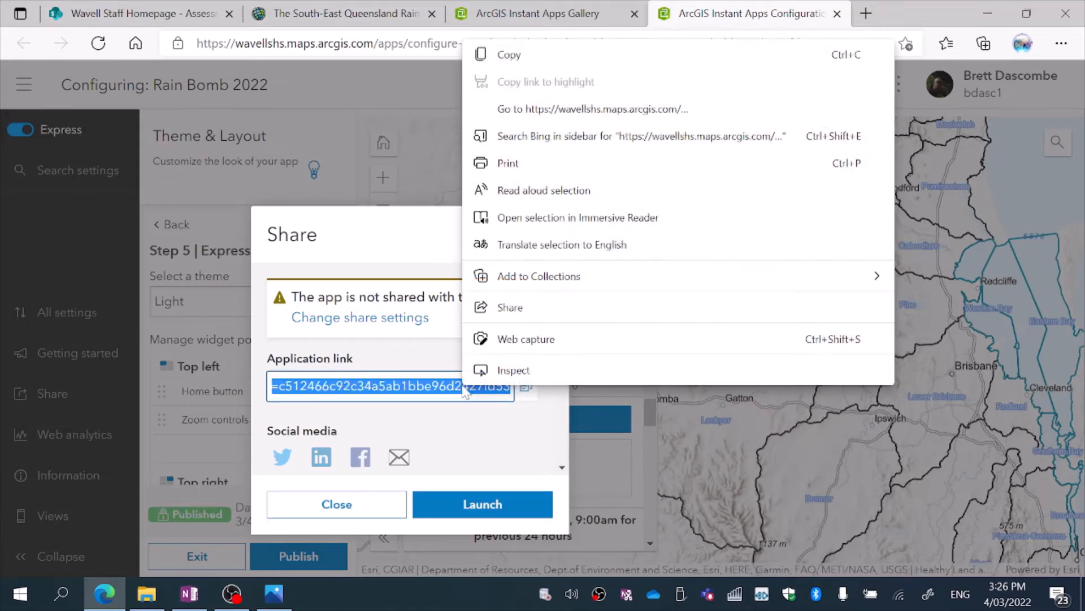
{"action": "left_click", "coordinate": [503, 503]}
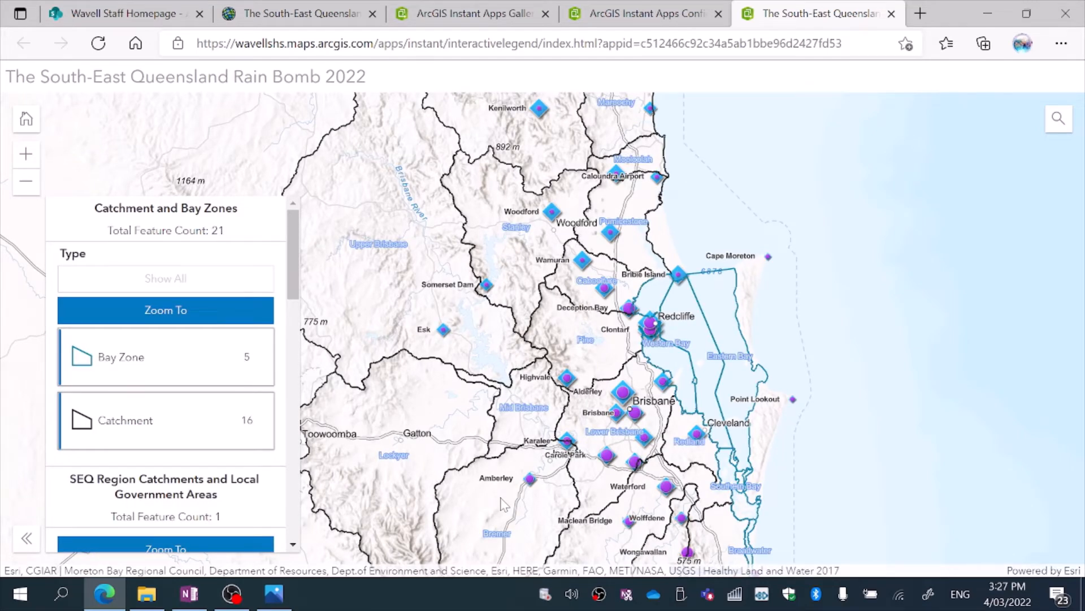
Try the Bay Zone filter, settle on showing only Catchment, and hide the SEQ Region Catchments and Local Government Areas layer.
{"action": "left_click", "coordinate": [174, 379]}
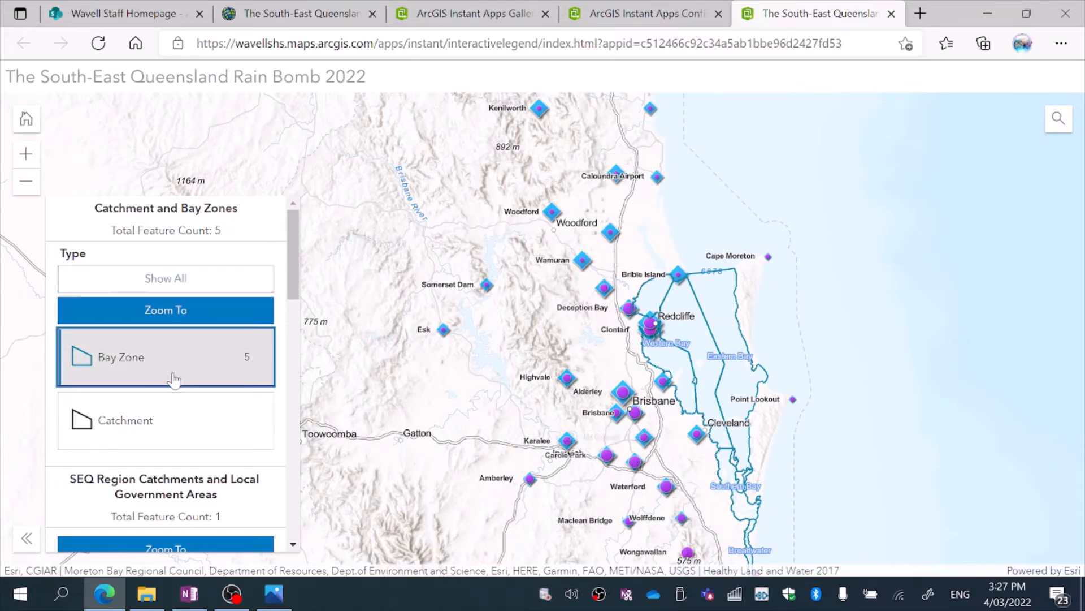
{"action": "left_click", "coordinate": [176, 422]}
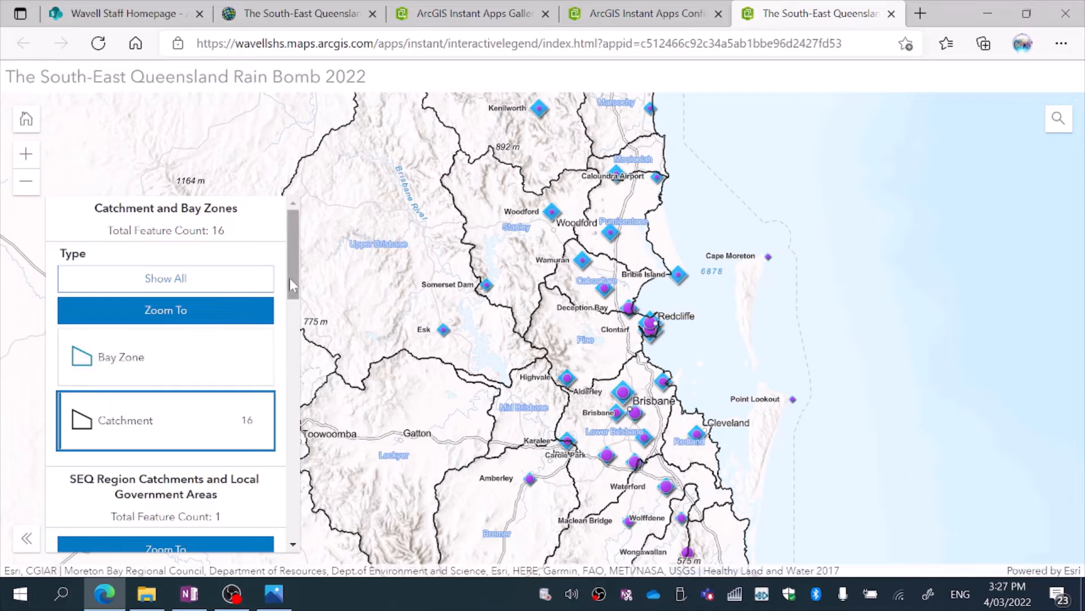
{"action": "left_click_drag", "start_coordinate": [290, 277], "coordinate": [301, 357]}
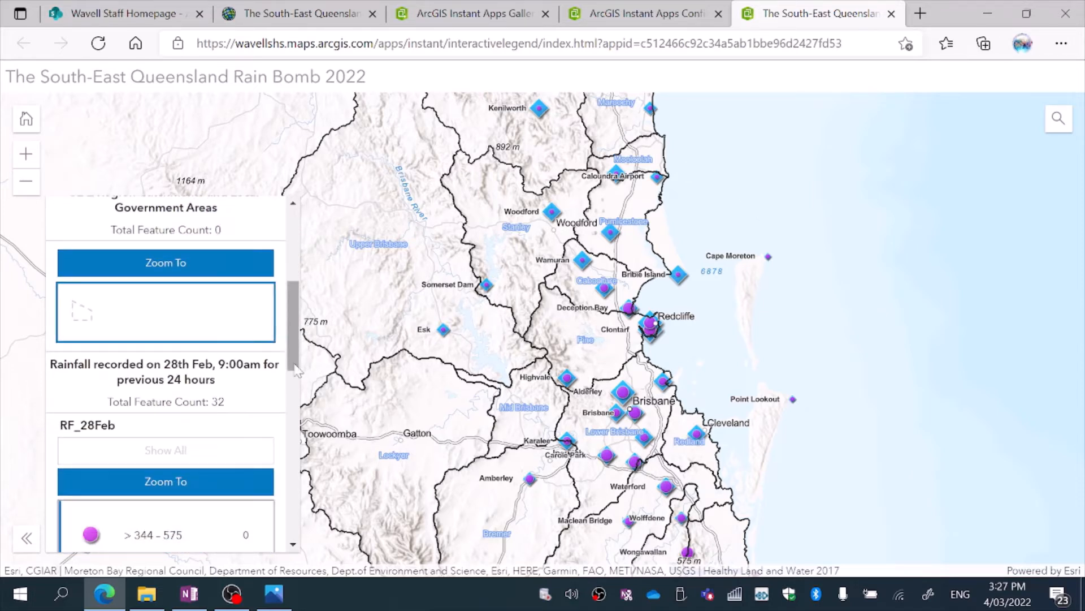
Switch off all four RF_28Feb rainfall classes in the interactive legend, from > 344 - 575 down to 1 - 83.
{"action": "left_click_drag", "start_coordinate": [293, 328], "coordinate": [293, 381]}
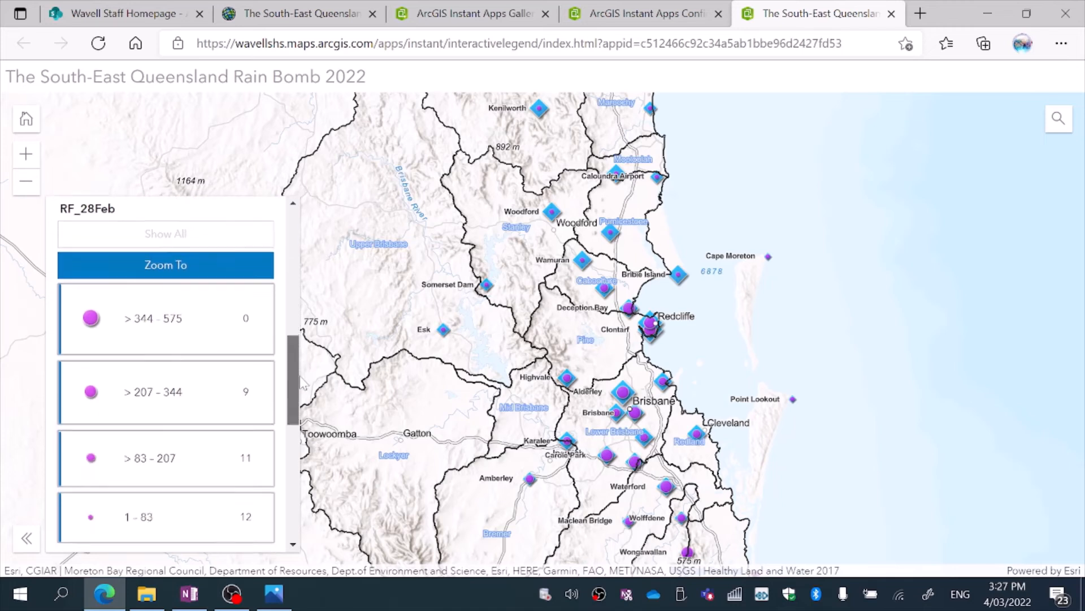
{"action": "left_click", "coordinate": [182, 521]}
{"action": "left_click", "coordinate": [193, 474]}
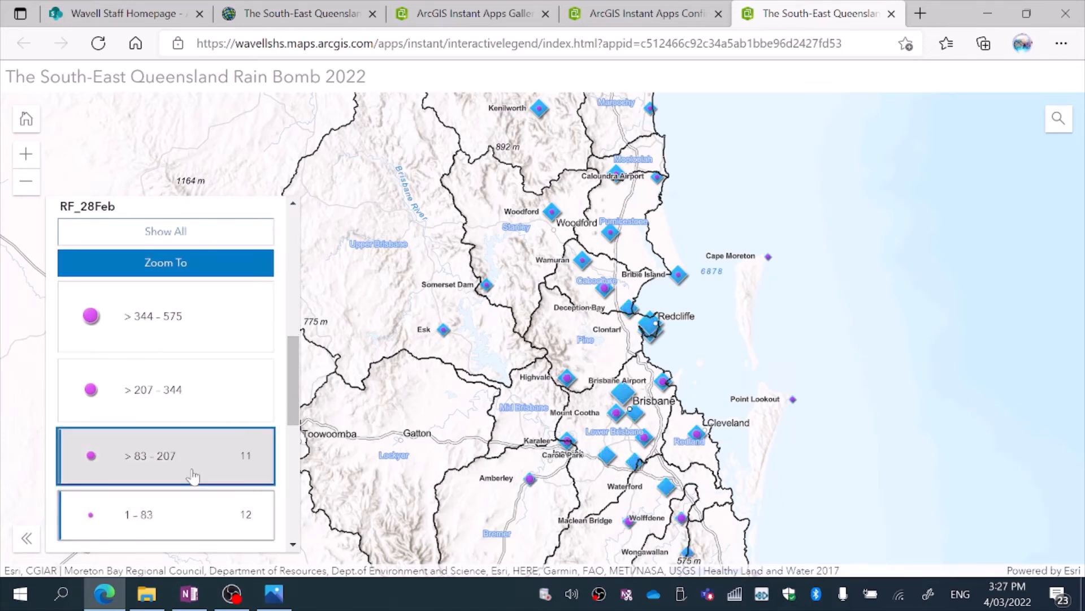
{"action": "left_click", "coordinate": [214, 409]}
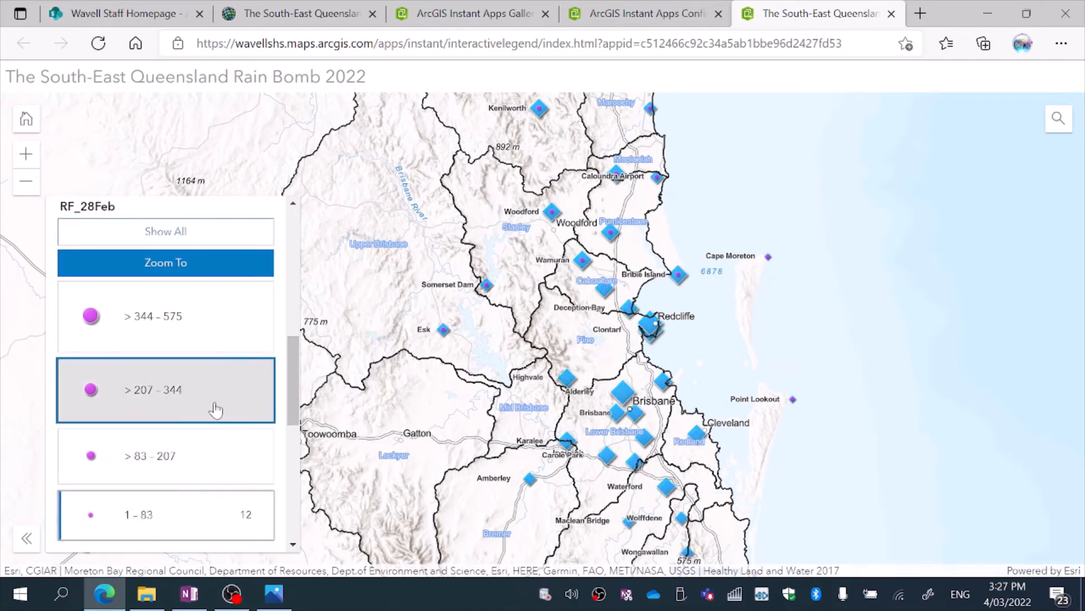
{"action": "left_click", "coordinate": [216, 410]}
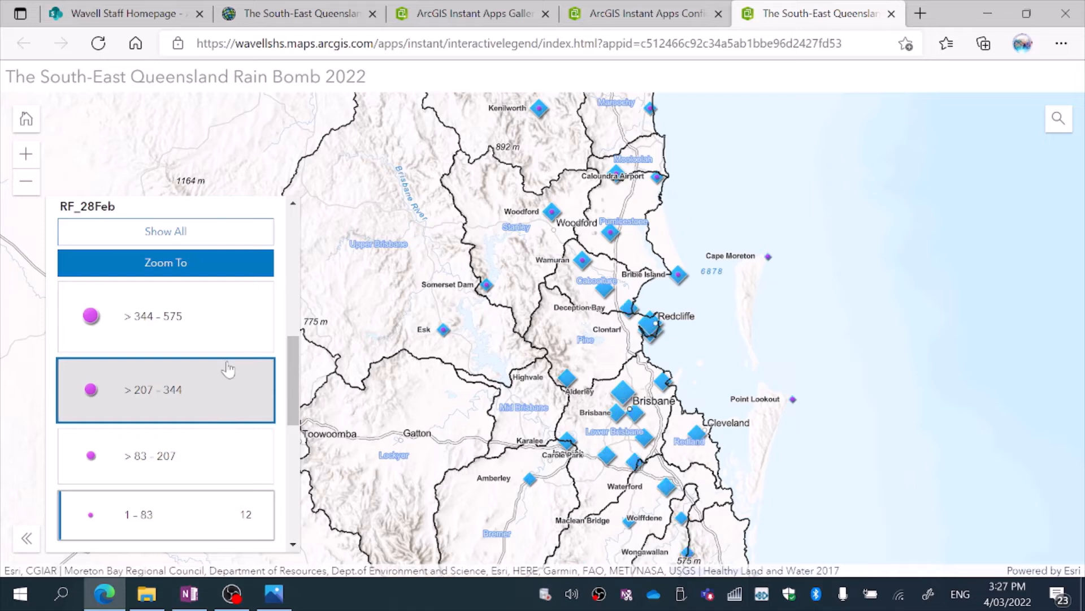
{"action": "left_click", "coordinate": [222, 317]}
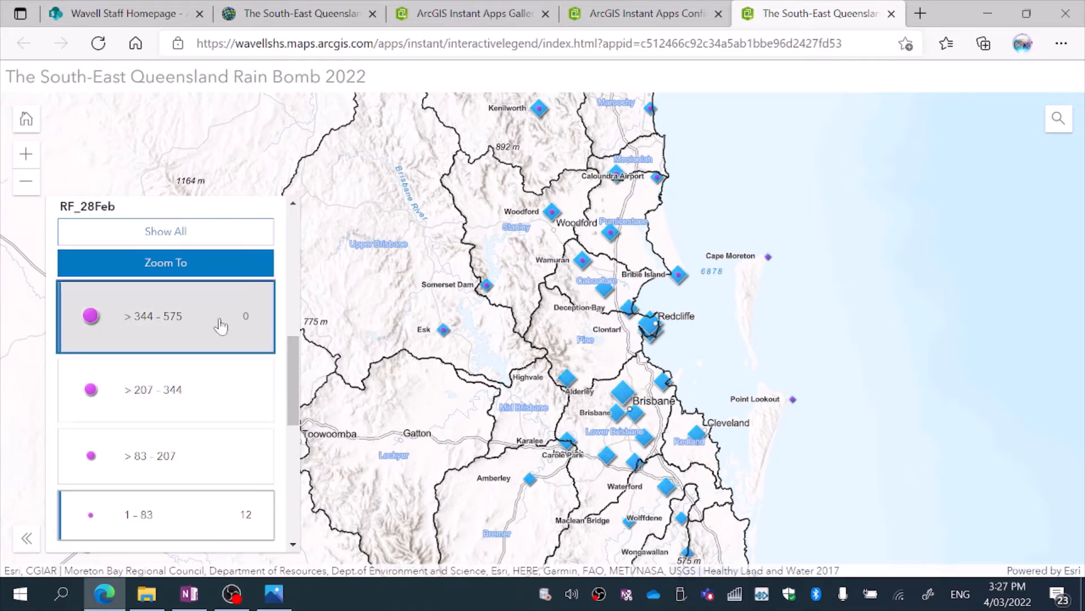
{"action": "left_click", "coordinate": [212, 542]}
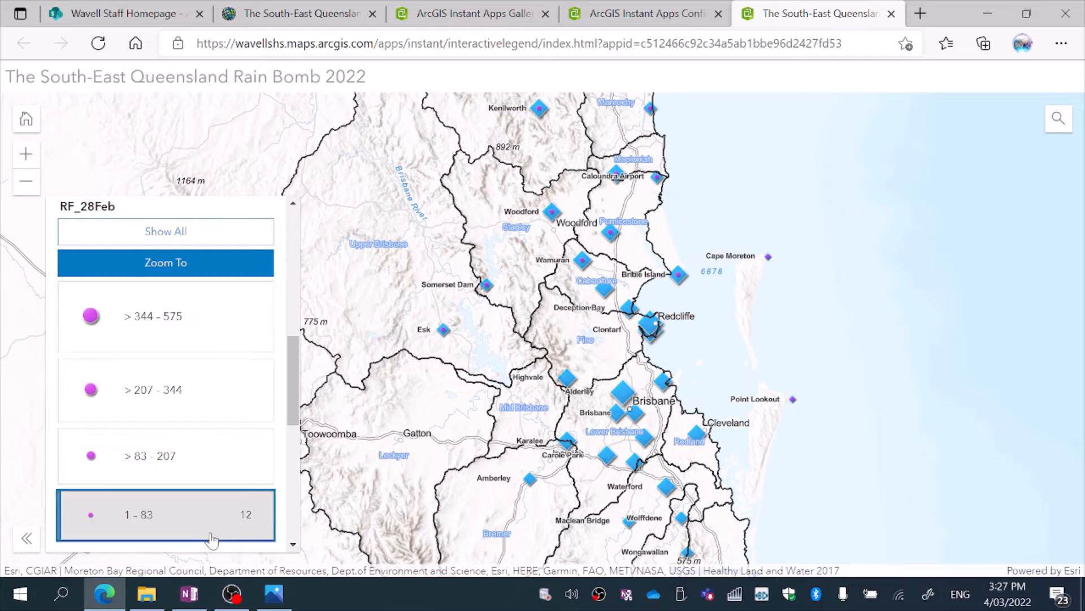
Filter the Total_rain legend to show only the > 895 - 1,346 class.
{"action": "scroll", "coordinate": [289, 389], "scroll_direction": "down", "scroll_amount": 8}
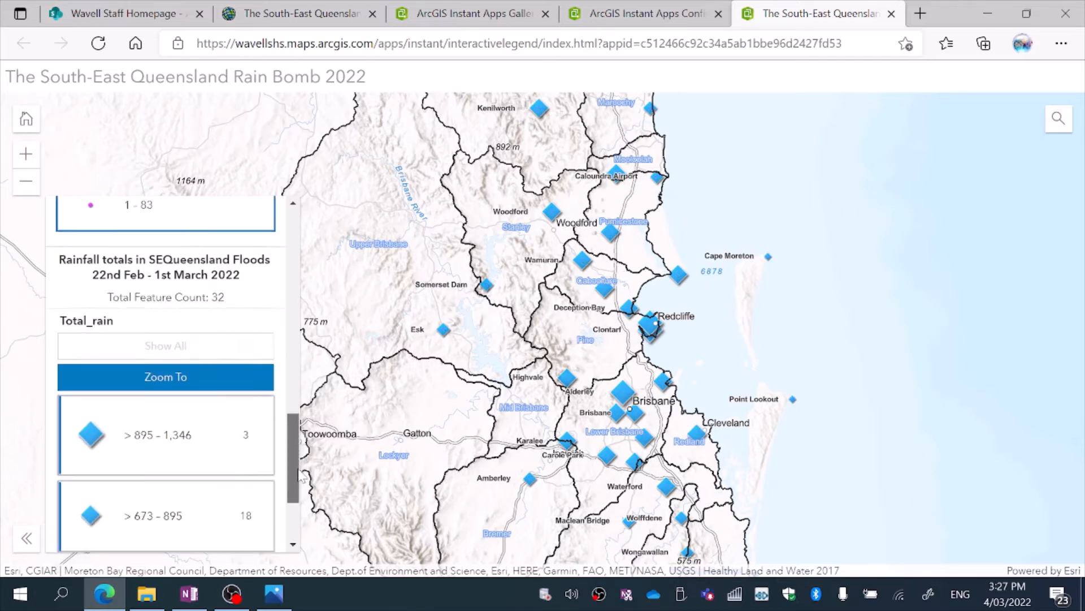
{"action": "left_click", "coordinate": [201, 296]}
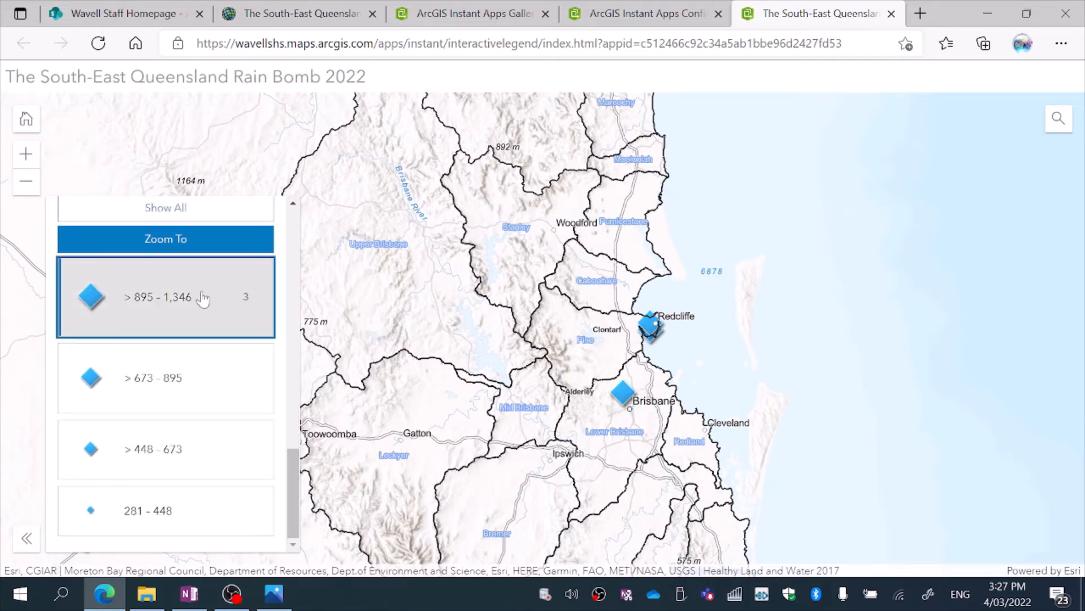
{"action": "left_click", "coordinate": [185, 383]}
{"action": "left_click", "coordinate": [193, 393]}
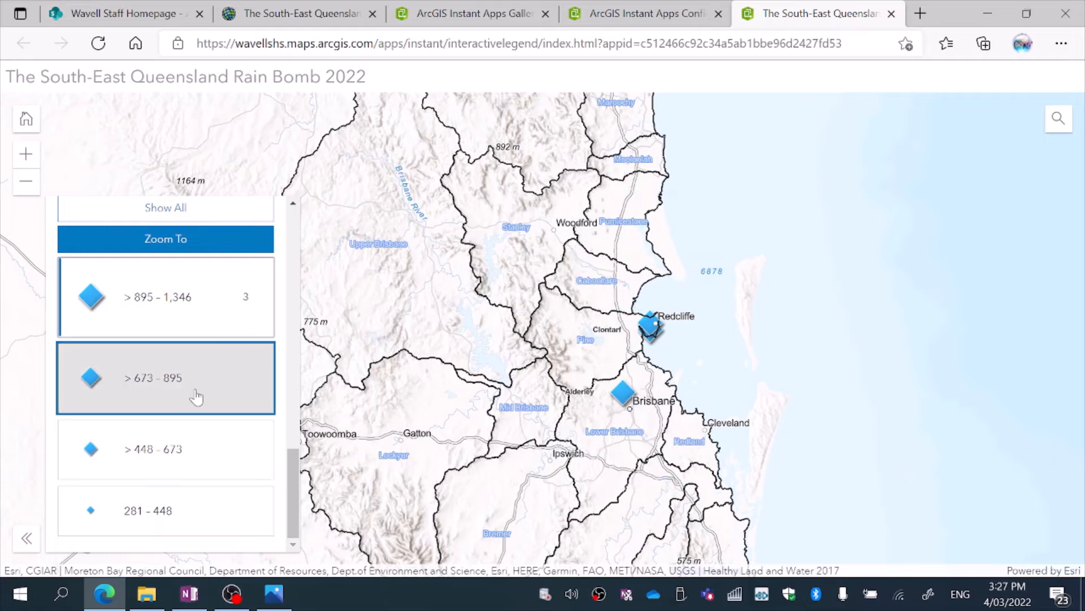
{"action": "left_click", "coordinate": [201, 319]}
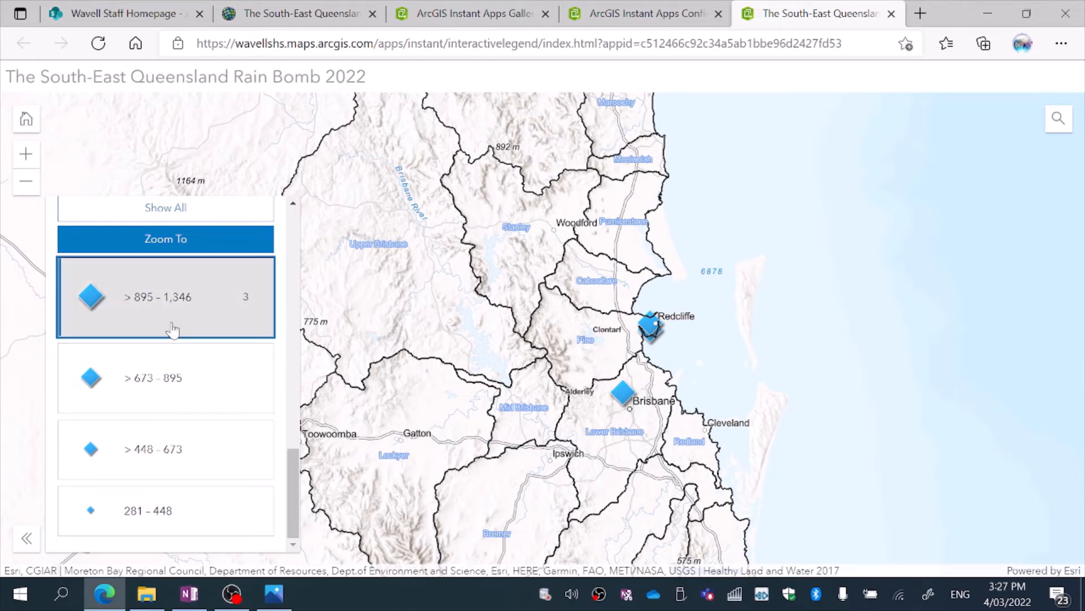
Zoom in north of Brisbane and inspect the rainfall pop-ups for the Alderley and Clontarf sites.
{"action": "left_click", "coordinate": [25, 154]}
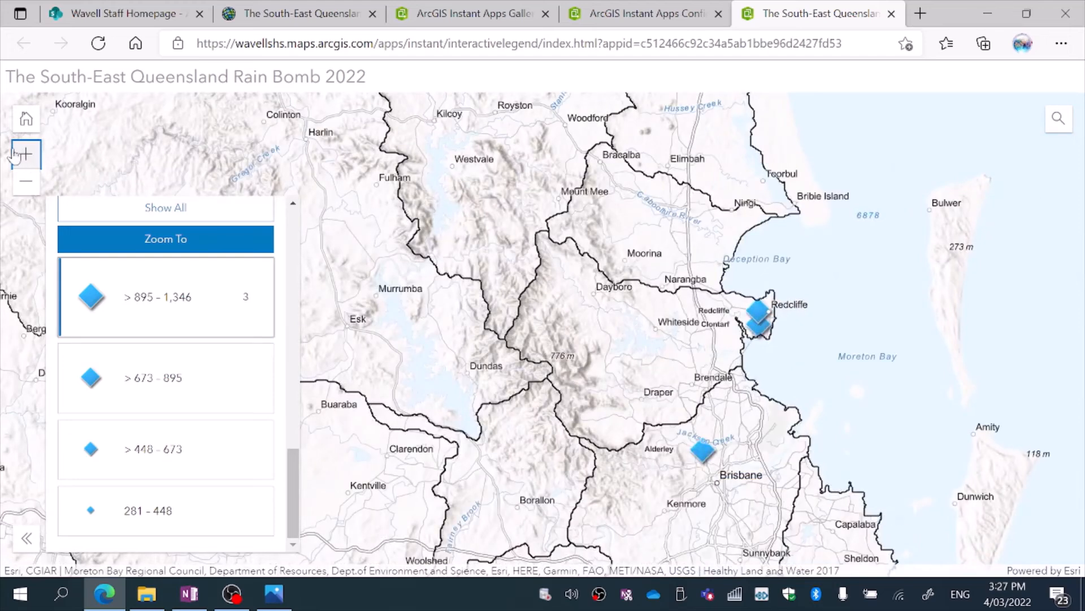
{"action": "left_click", "coordinate": [24, 155]}
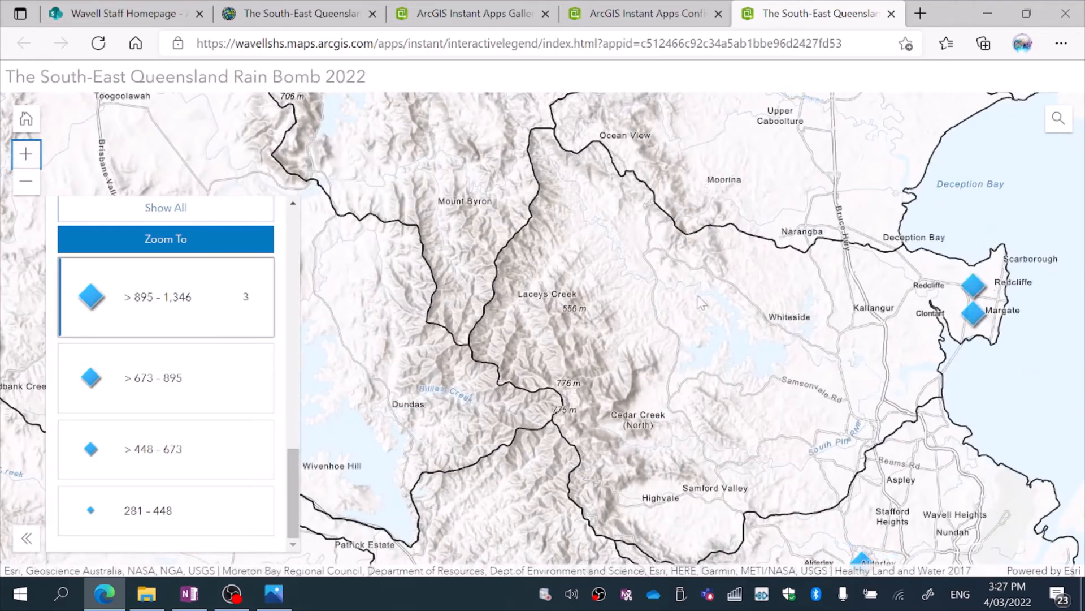
{"action": "left_click_drag", "start_coordinate": [683, 286], "coordinate": [514, 208]}
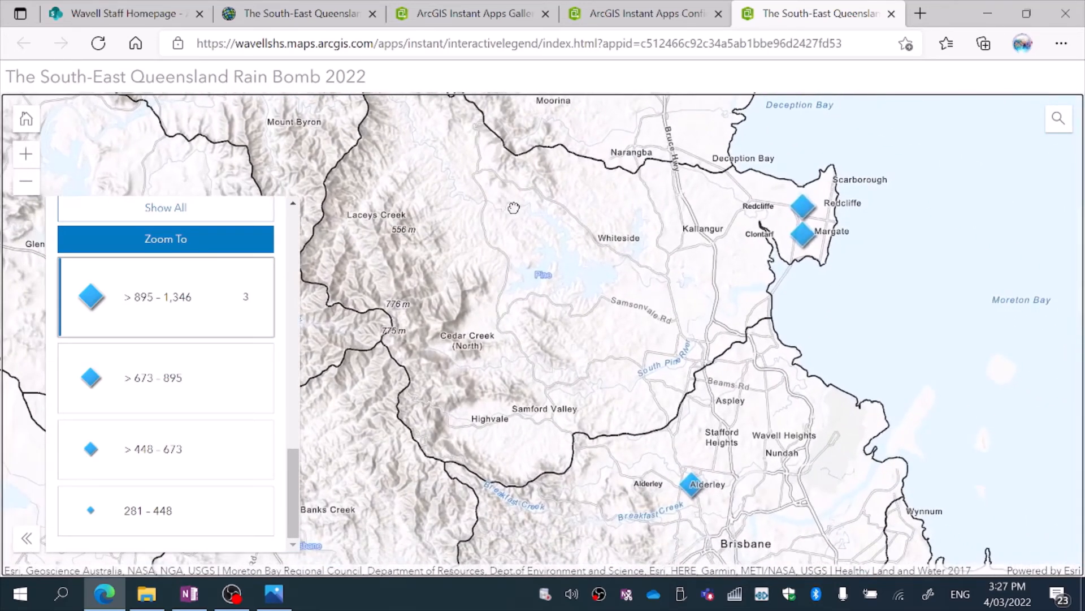
{"action": "left_click", "coordinate": [690, 485]}
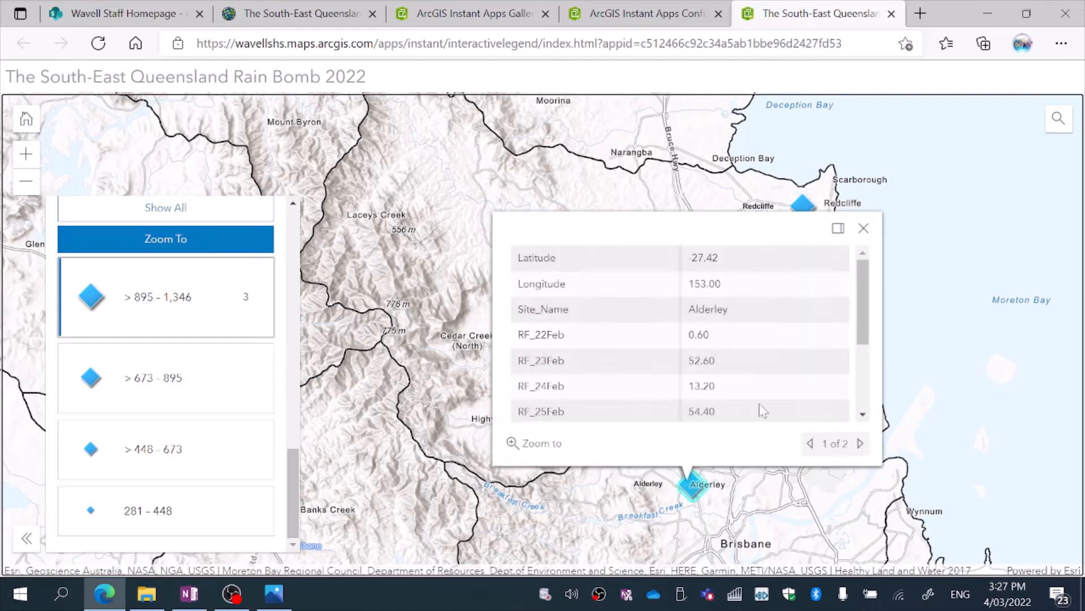
{"action": "scroll", "coordinate": [874, 288], "scroll_direction": "down", "scroll_amount": 3}
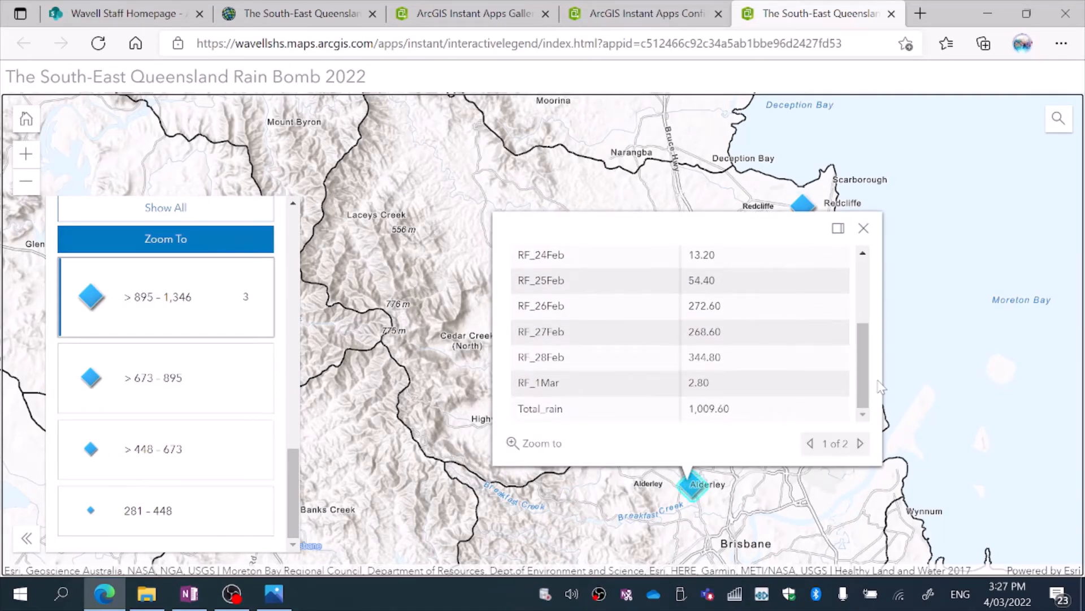
{"action": "left_click", "coordinate": [864, 228]}
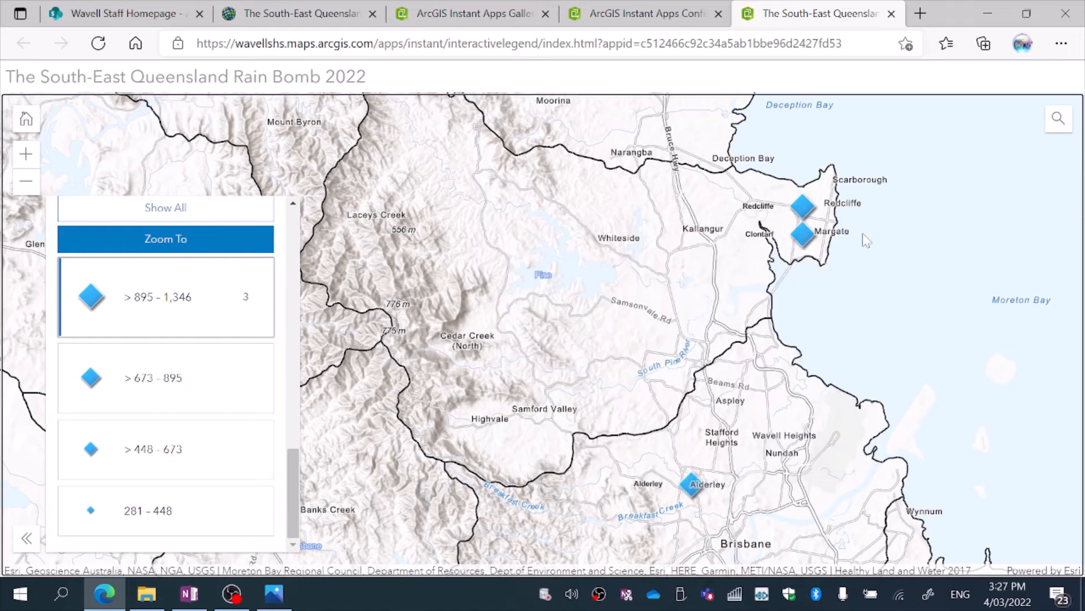
{"action": "left_click", "coordinate": [804, 234]}
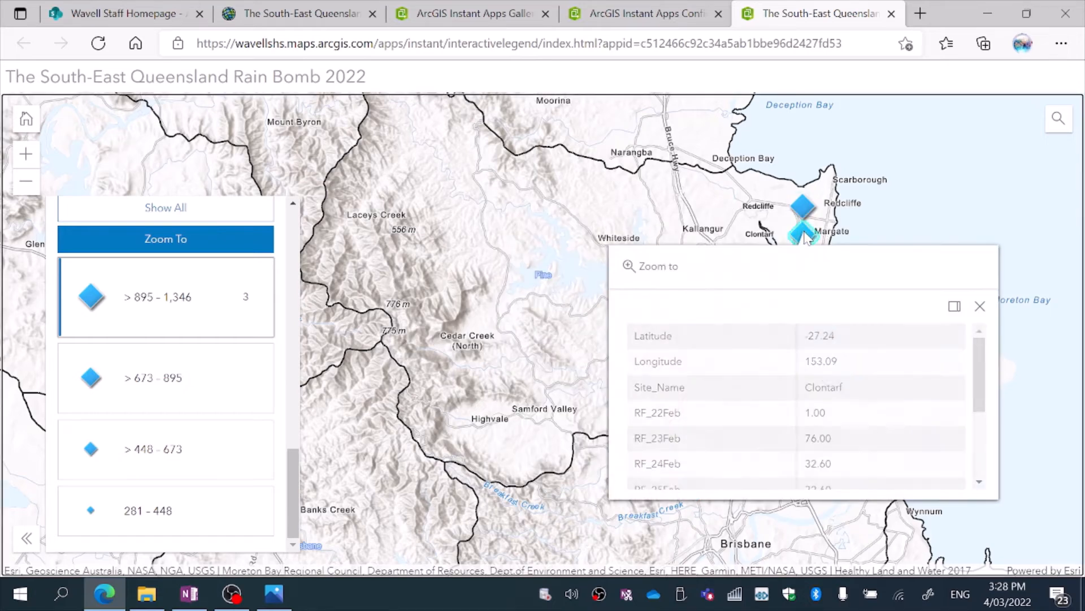
{"action": "left_click", "coordinate": [981, 304]}
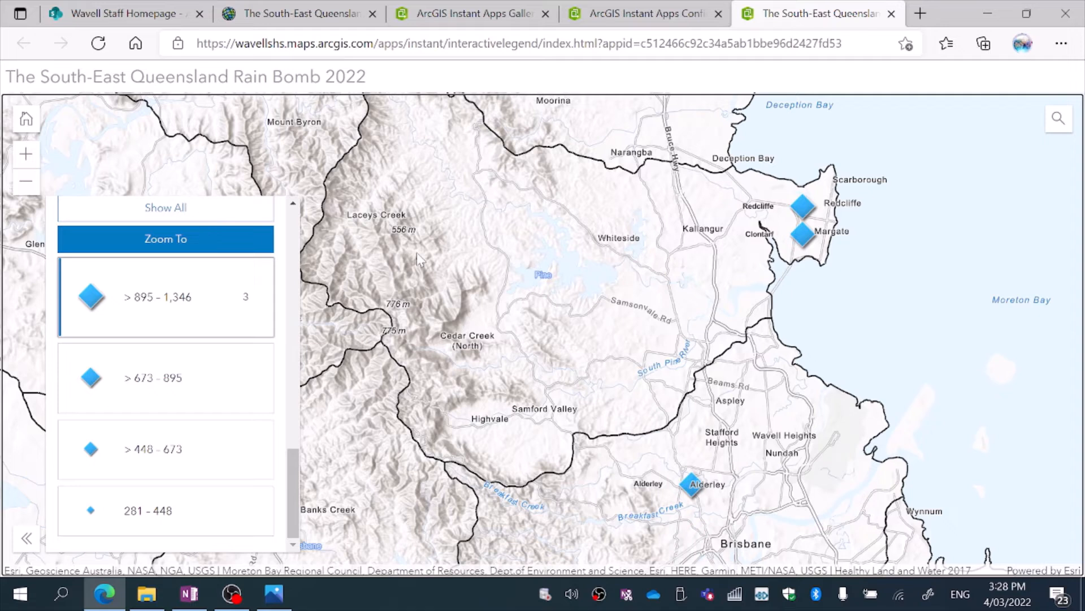
Compare the Total_rain classes > 673 - 895 and > 895 - 1,346 across the whole region, leaving only > 895 - 1,346 shown.
{"action": "left_click", "coordinate": [157, 377]}
{"action": "left_click", "coordinate": [192, 318]}
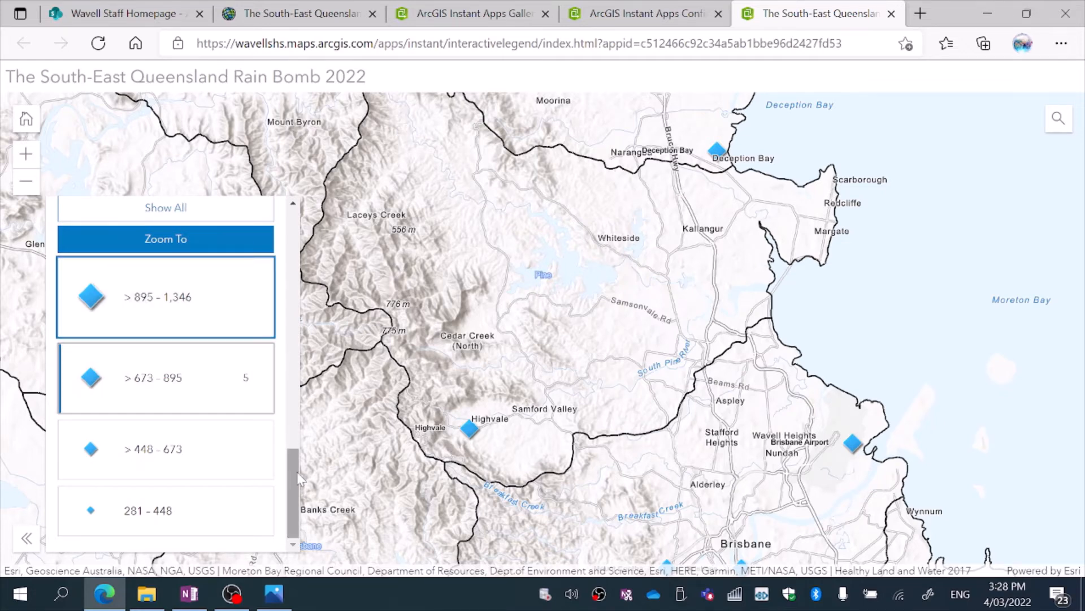
{"action": "scroll", "coordinate": [204, 271], "scroll_direction": "up", "scroll_amount": 1}
{"action": "left_click", "coordinate": [210, 253]}
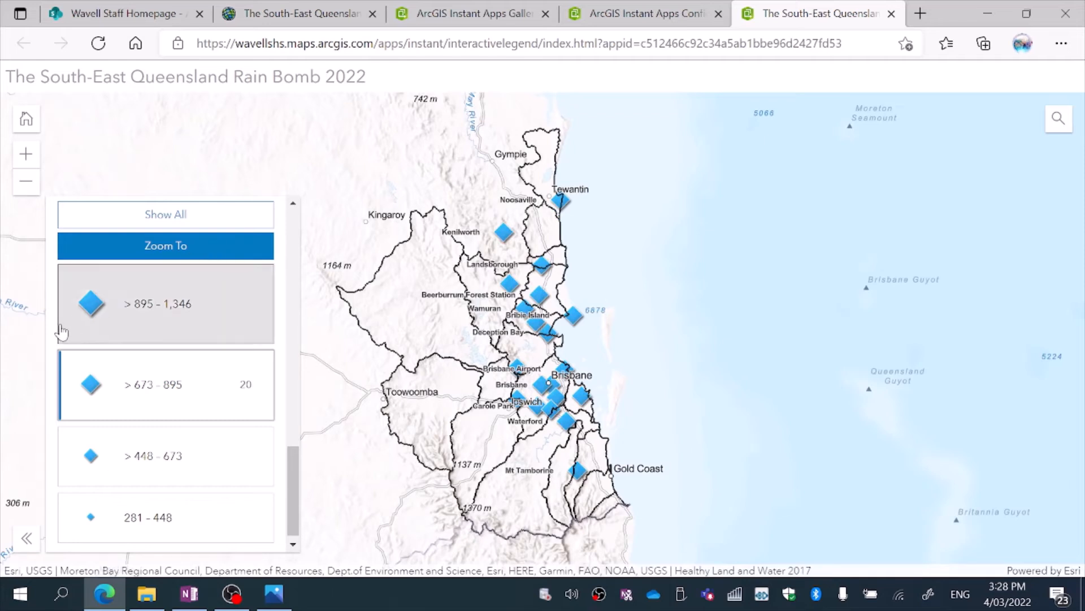
{"action": "left_click", "coordinate": [165, 327]}
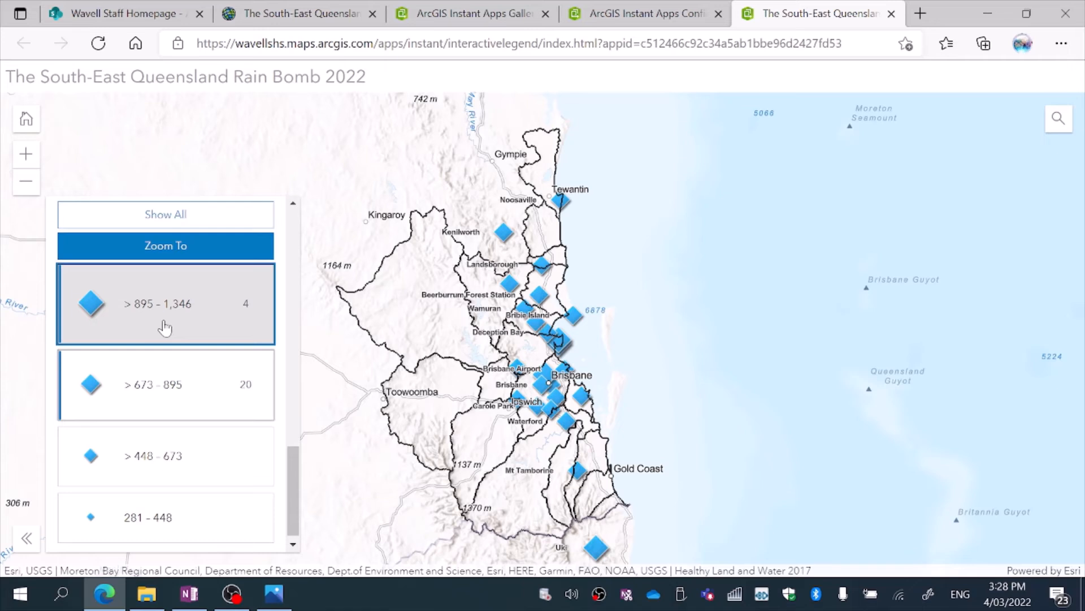
{"action": "left_click", "coordinate": [179, 372]}
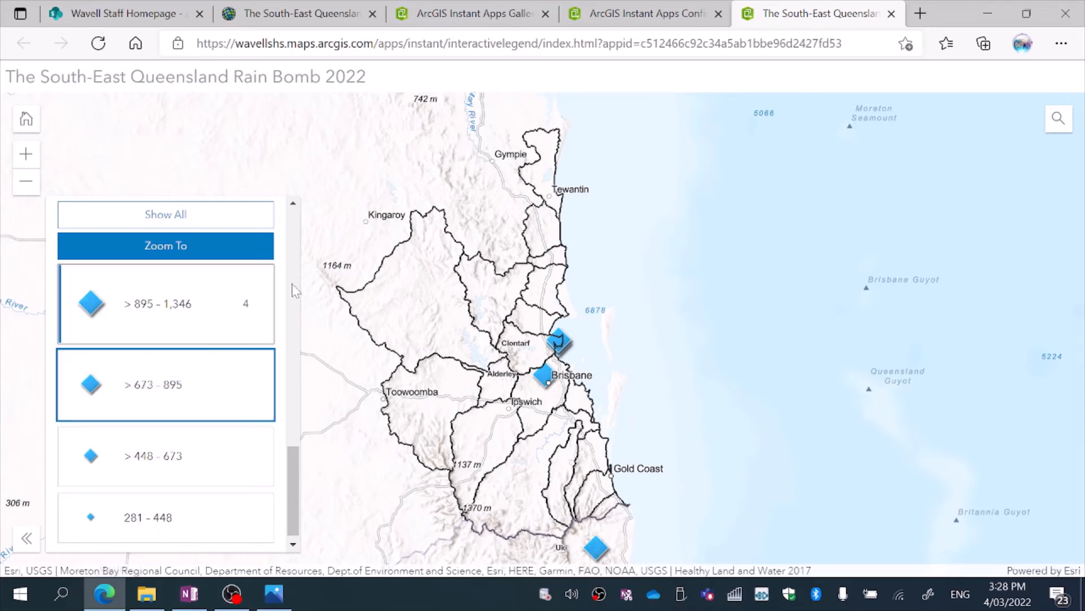
Open ArcGIS StoryMaps from the Rain Bomb 2022 web map and create a new story from scratch.
{"action": "scroll", "coordinate": [285, 492], "scroll_direction": "up", "scroll_amount": 5}
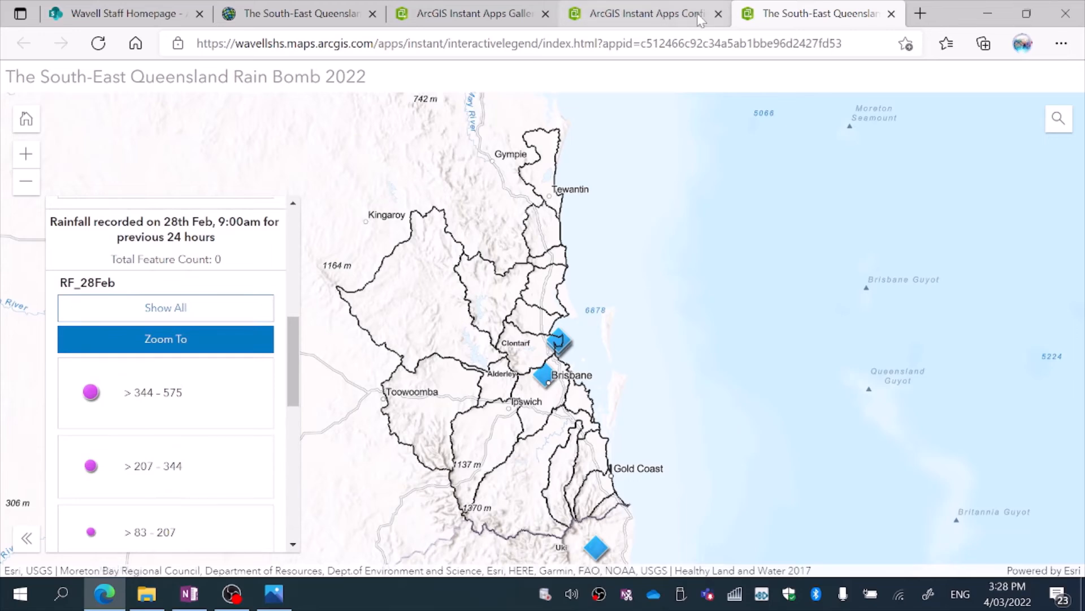
{"action": "left_click", "coordinate": [294, 14]}
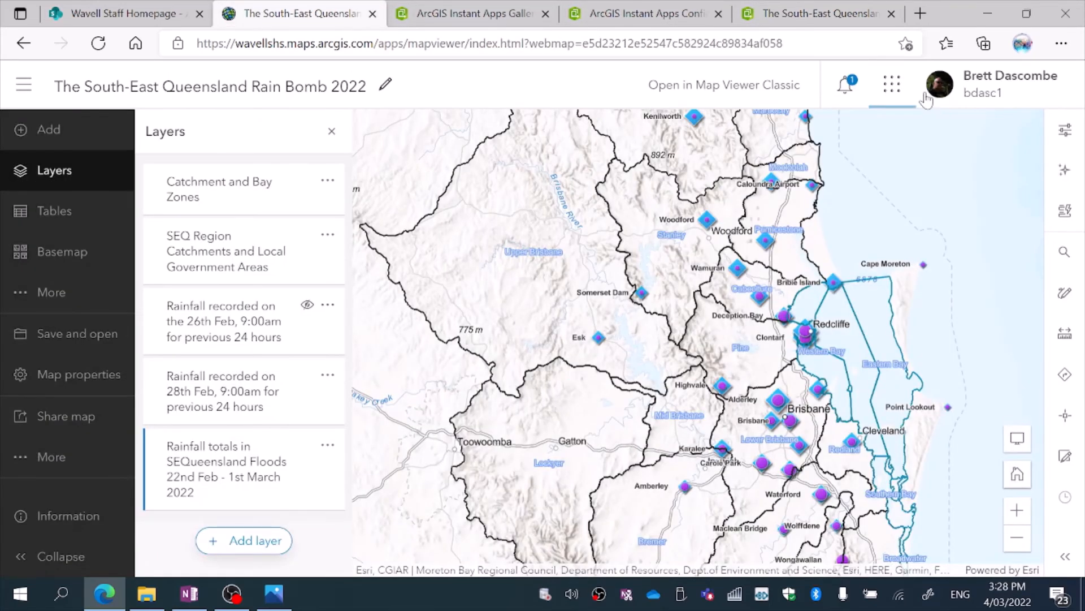
{"action": "left_click", "coordinate": [892, 85]}
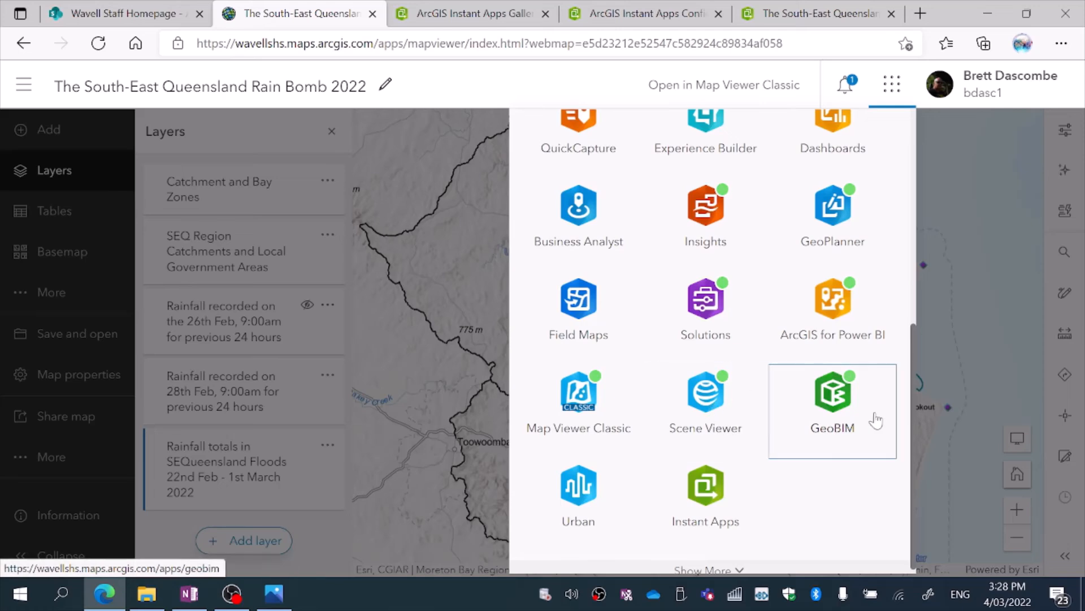
{"action": "left_click_drag", "start_coordinate": [912, 373], "coordinate": [910, 117]}
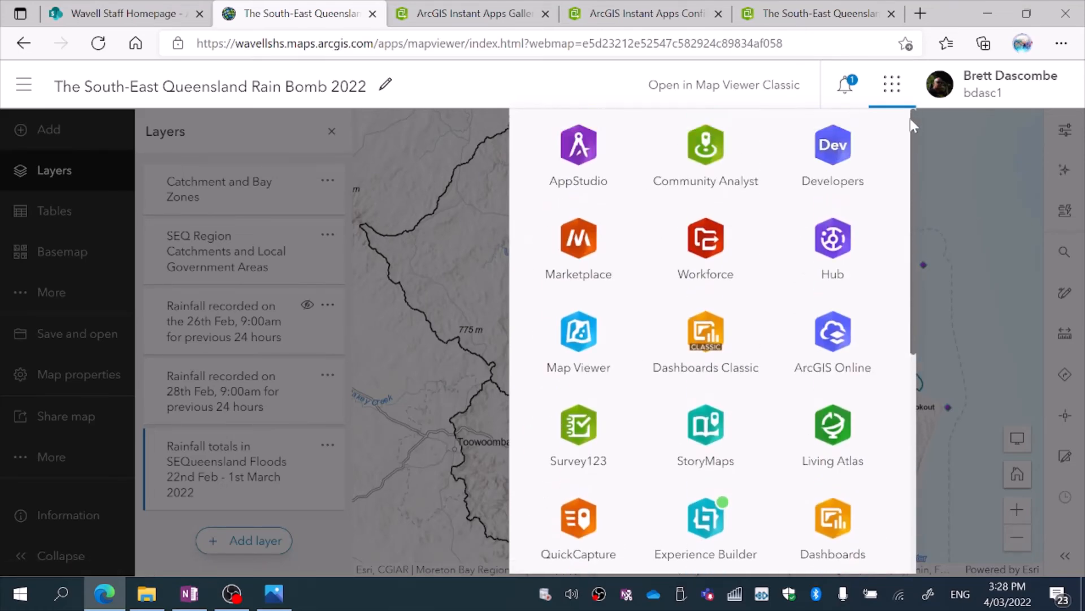
{"action": "left_click", "coordinate": [713, 426]}
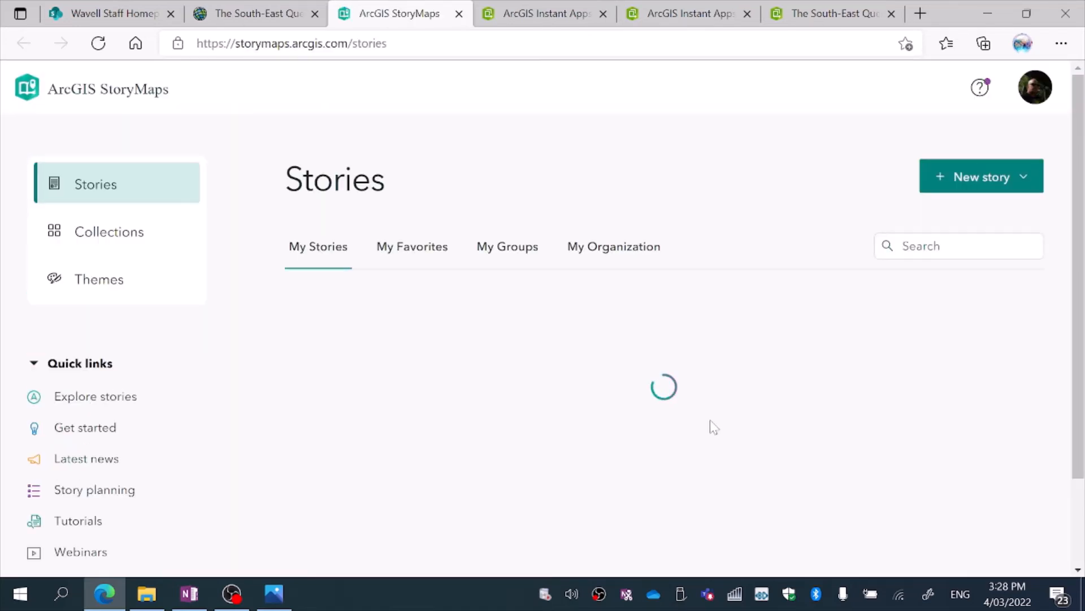
{"action": "left_click", "coordinate": [973, 185]}
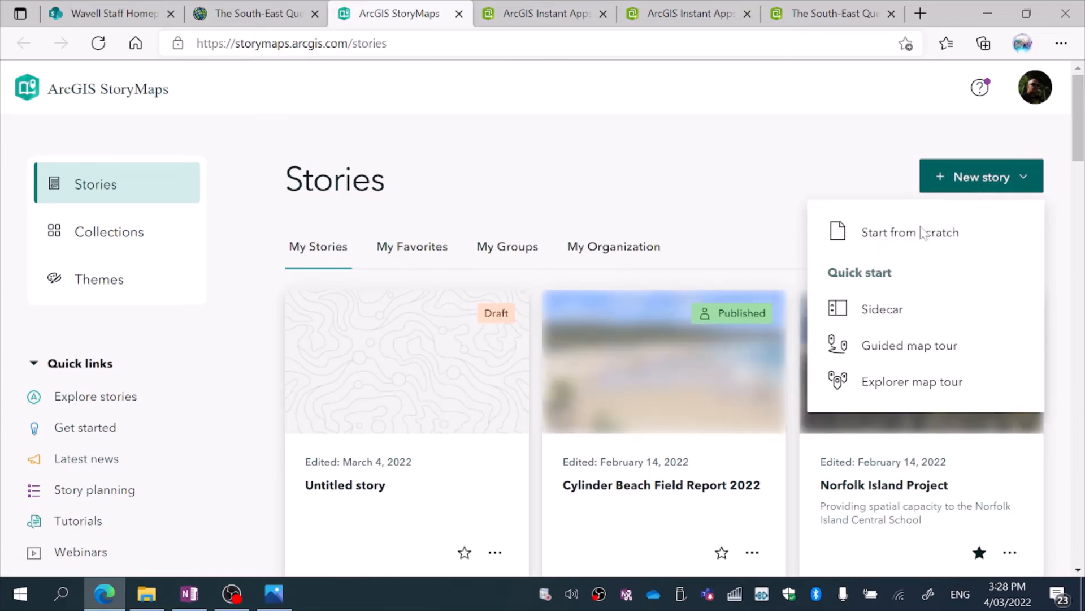
{"action": "left_click", "coordinate": [891, 246]}
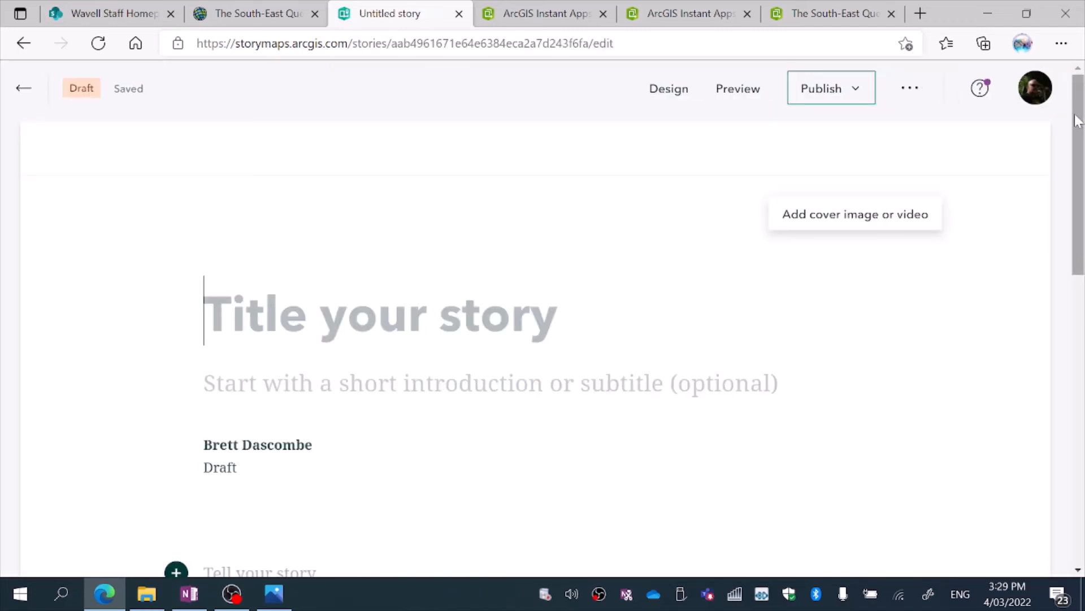
Embed the Rain Bomb 2022 instant app in the story body as web content, using its copied link.
{"action": "scroll", "coordinate": [1077, 120], "scroll_direction": "down", "scroll_amount": 5}
{"action": "left_click", "coordinate": [177, 260]}
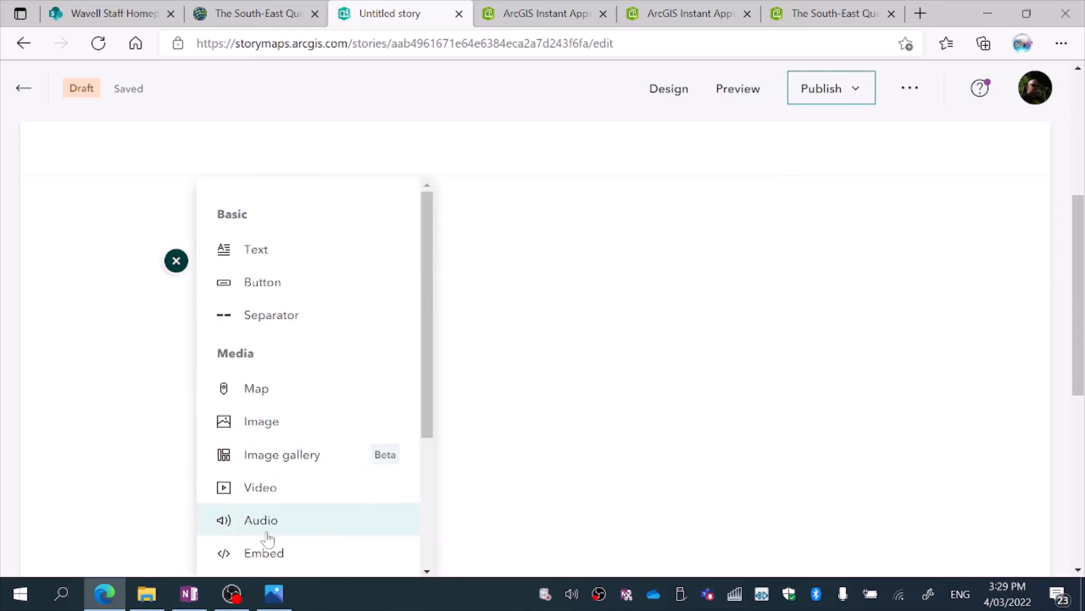
{"action": "left_click", "coordinate": [266, 552]}
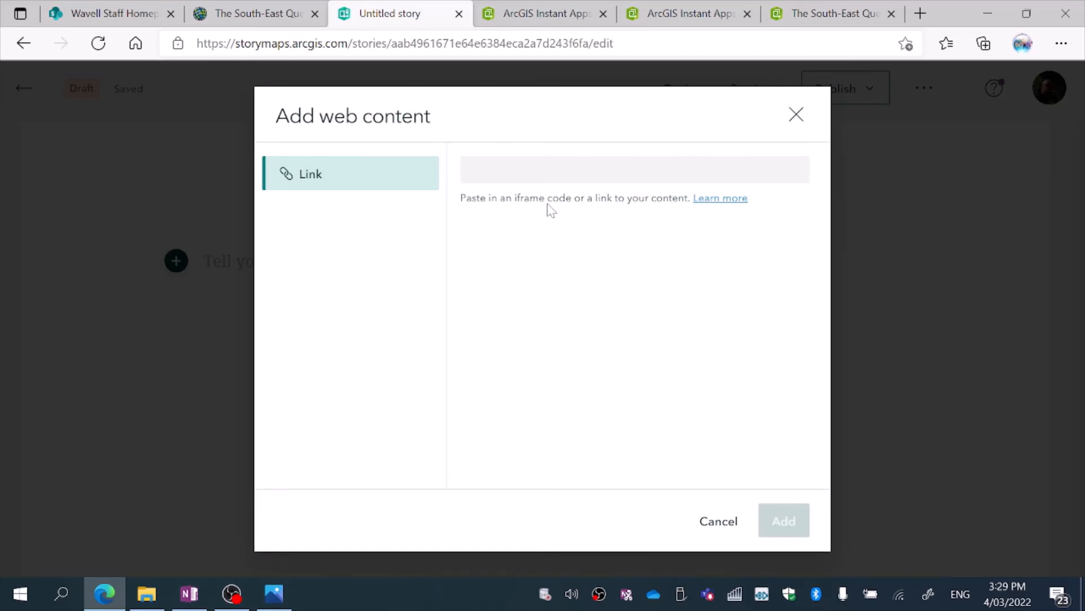
{"action": "right_click", "coordinate": [520, 172]}
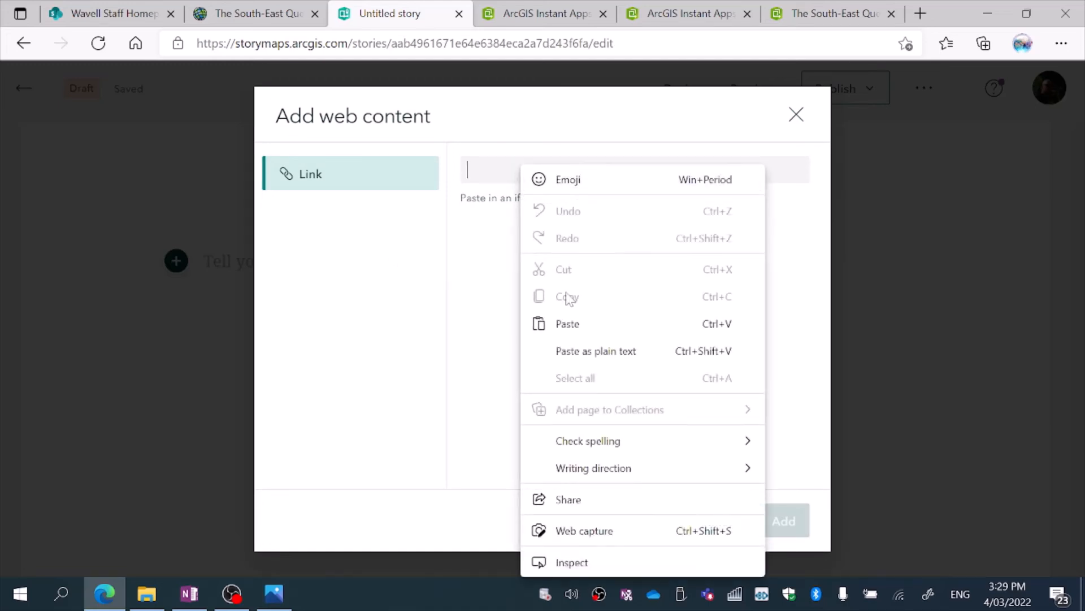
{"action": "left_click", "coordinate": [567, 324]}
{"action": "left_click", "coordinate": [775, 513]}
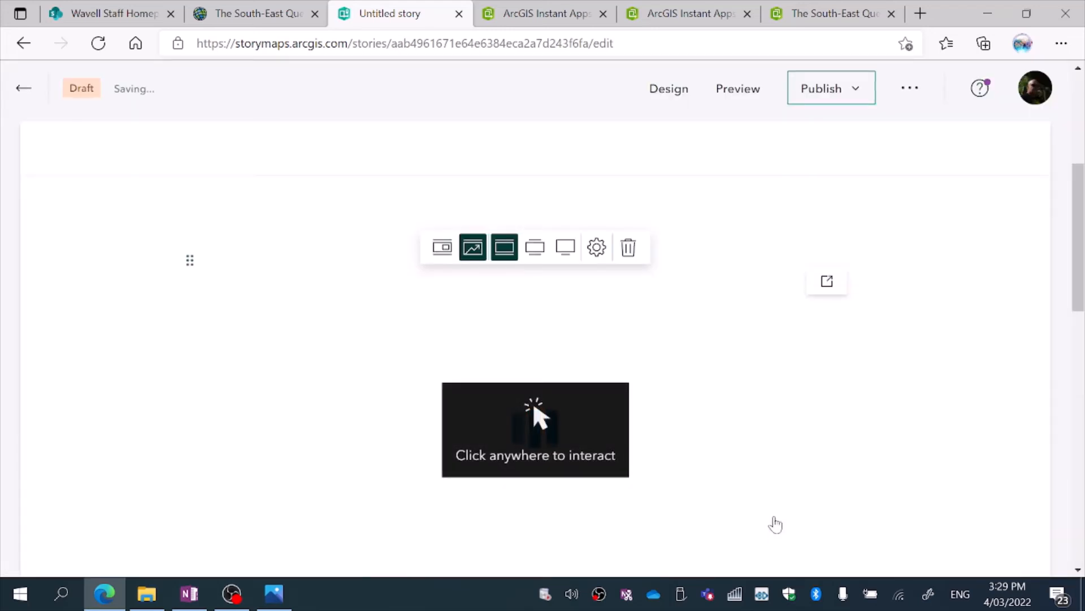
Activate the embedded Rain Bomb app for interaction and set it to the widest display size.
{"action": "left_click", "coordinate": [541, 416]}
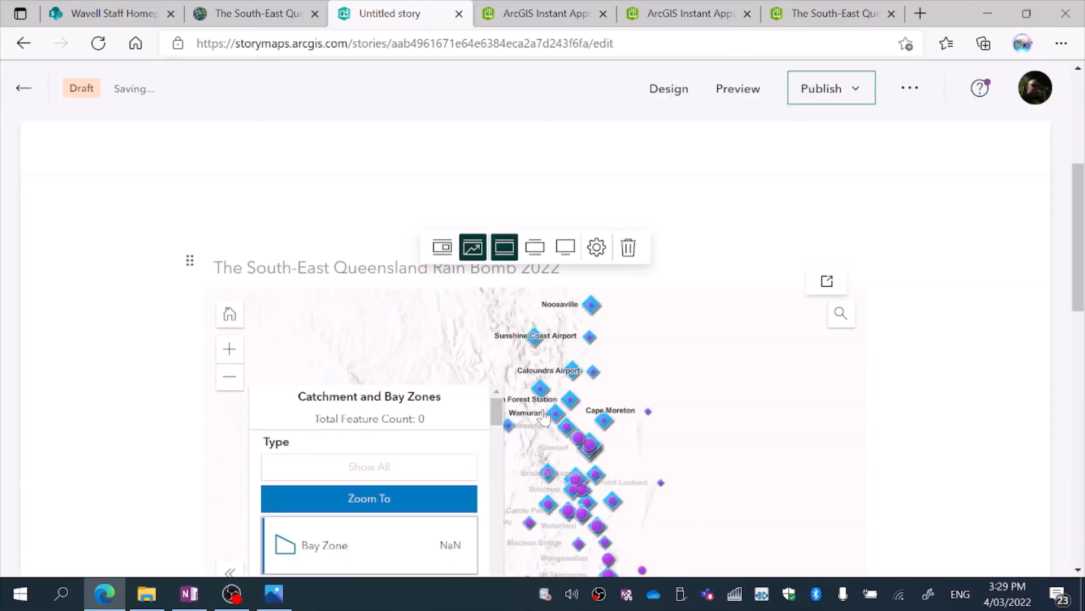
{"action": "left_click", "coordinate": [567, 245]}
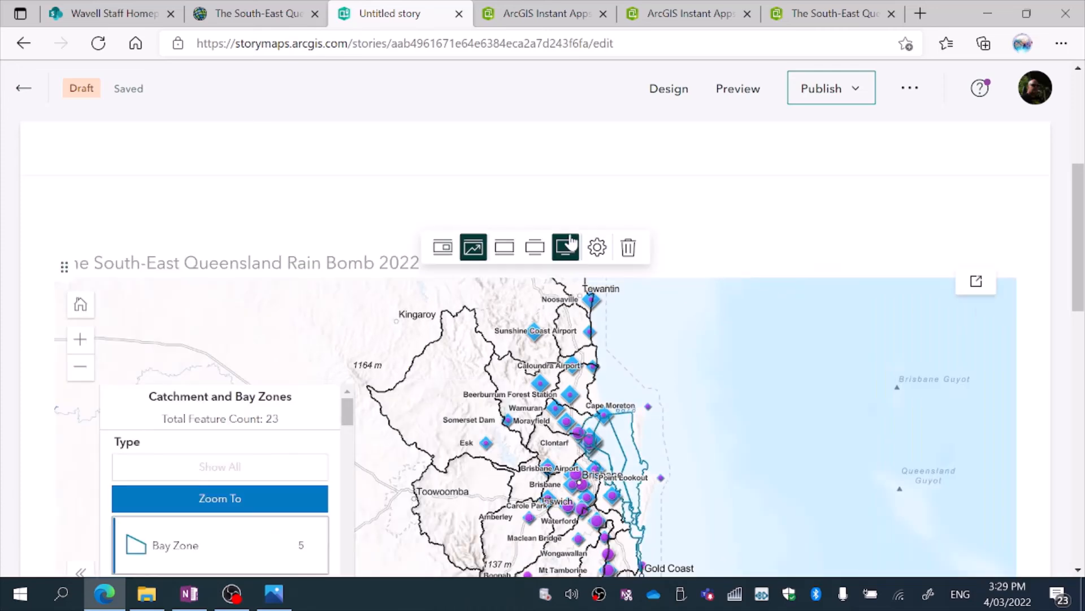
{"action": "scroll", "coordinate": [1080, 243], "scroll_direction": "down", "scroll_amount": 2}
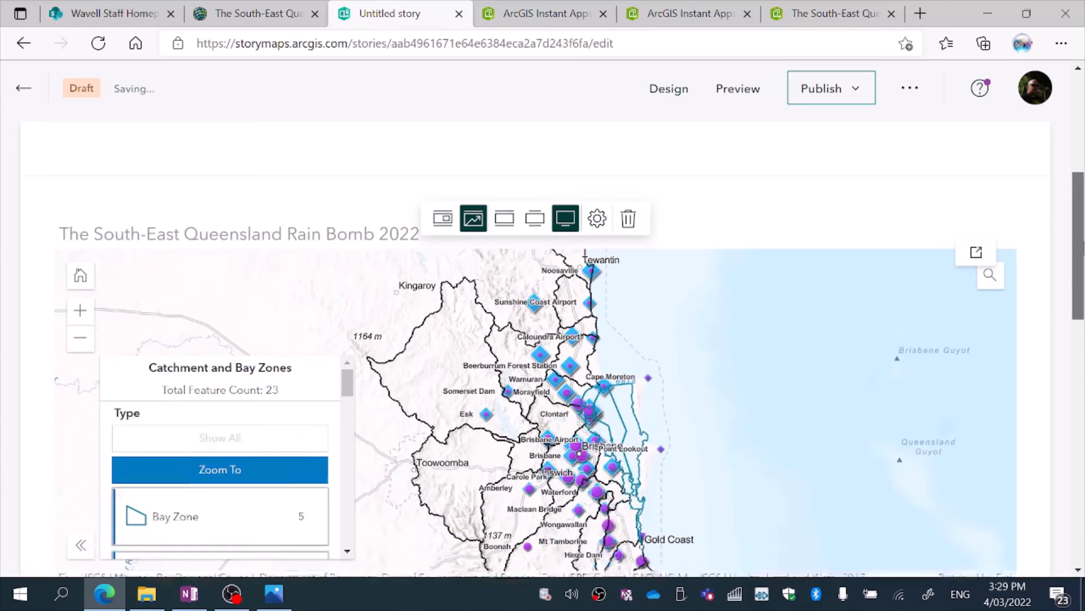
{"action": "scroll", "coordinate": [741, 229], "scroll_direction": "down", "scroll_amount": 3}
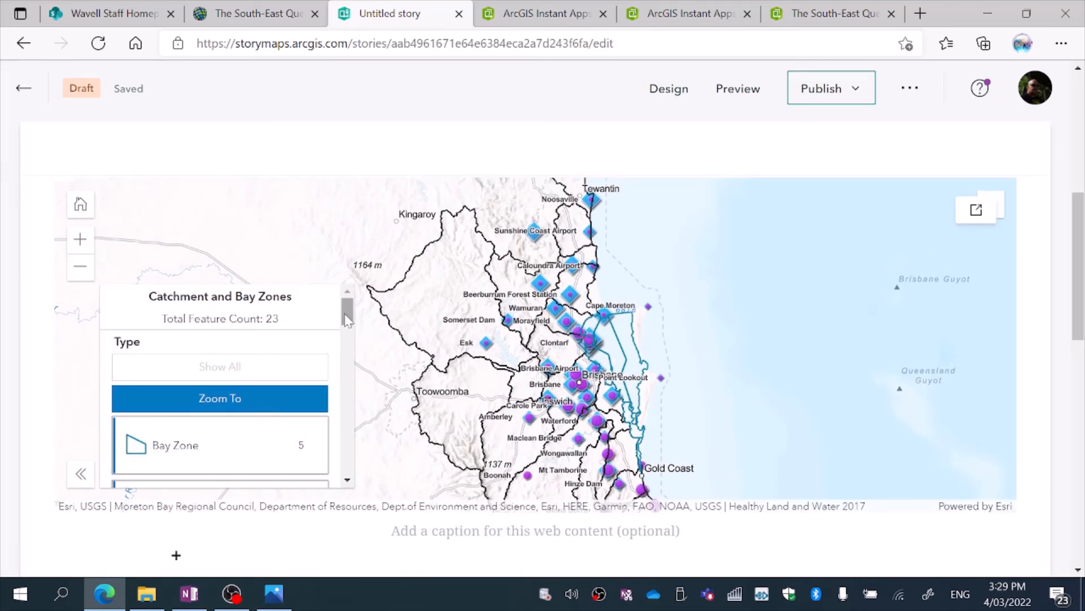
Zoom the embedded map to the SEQ Region Catchments and Local Government Areas layer and to the RF_28Feb layer.
{"action": "left_click_drag", "start_coordinate": [345, 312], "coordinate": [347, 326]}
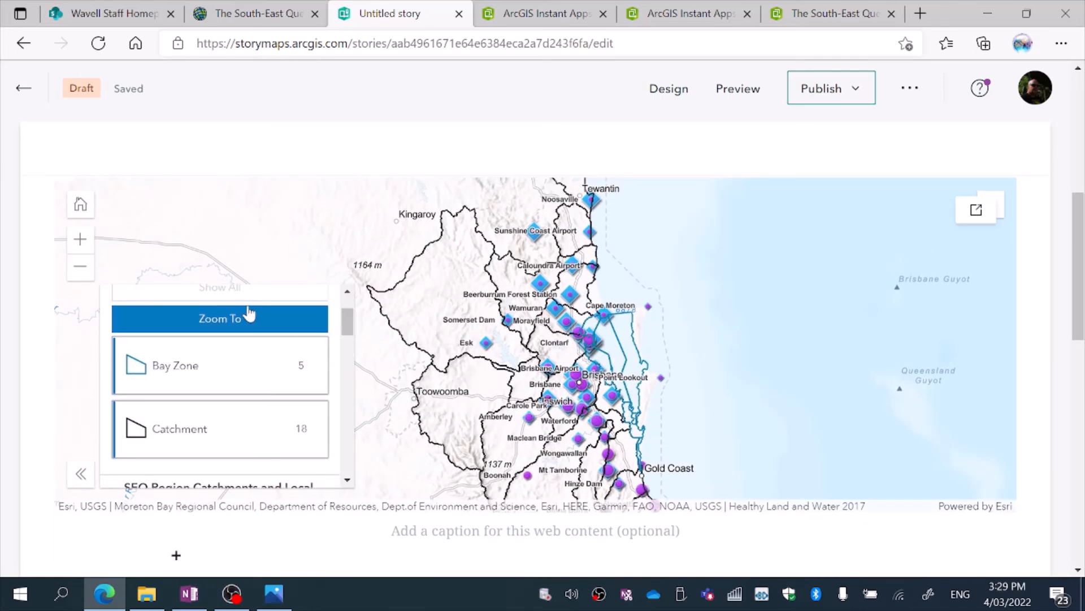
{"action": "left_click", "coordinate": [350, 351]}
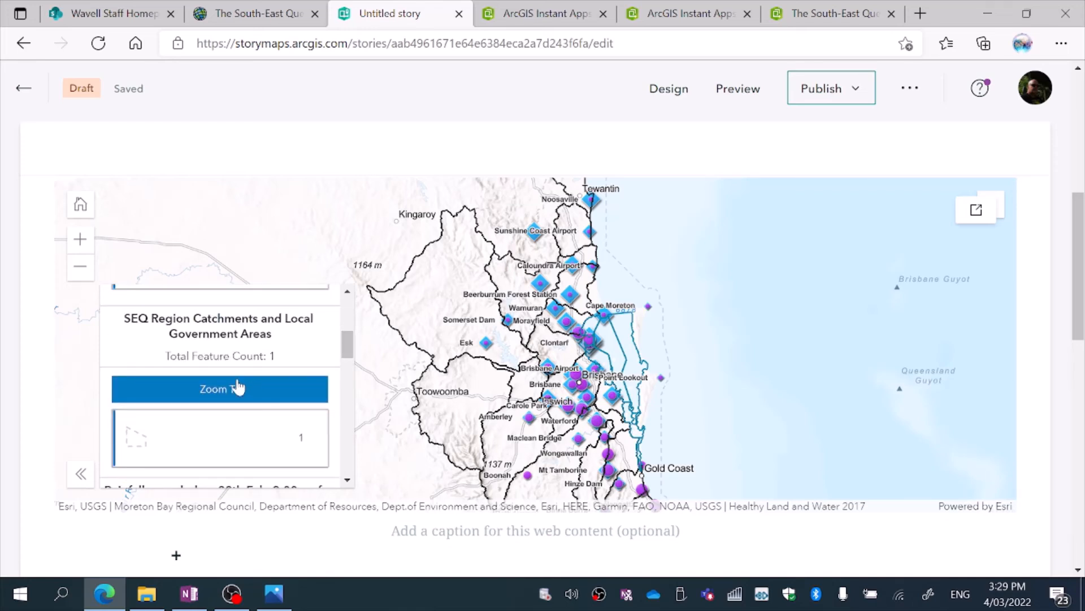
{"action": "left_click", "coordinate": [246, 385]}
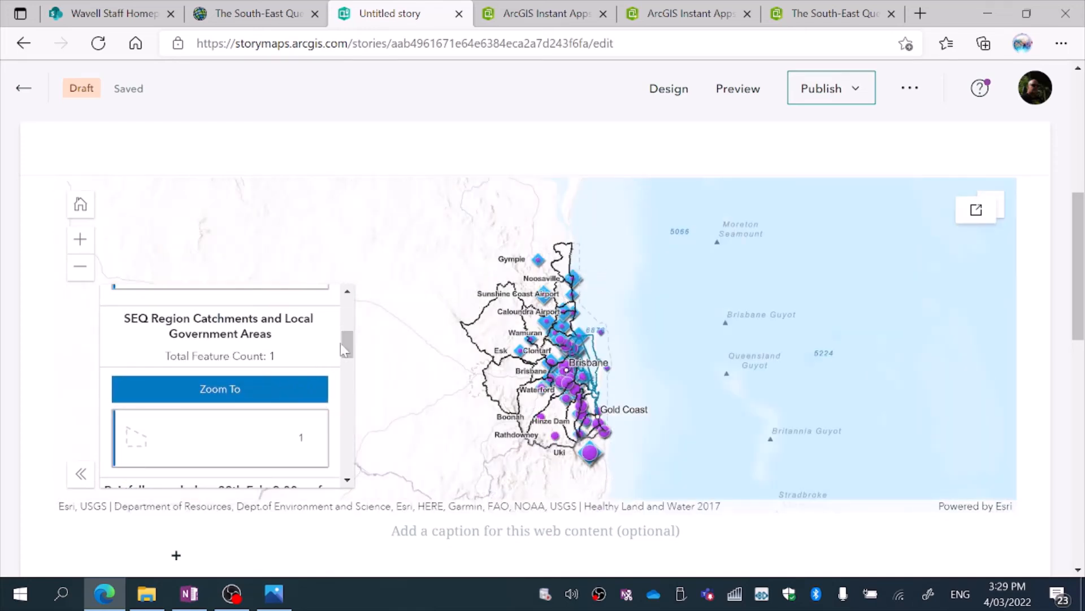
{"action": "scroll", "coordinate": [344, 347], "scroll_direction": "down", "scroll_amount": 3}
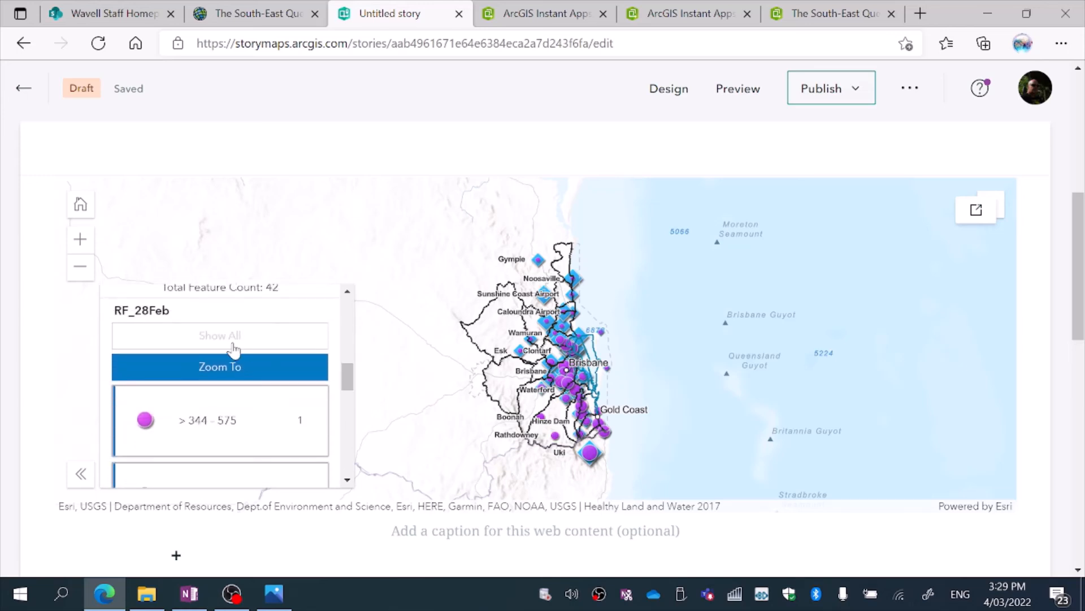
{"action": "left_click", "coordinate": [235, 368]}
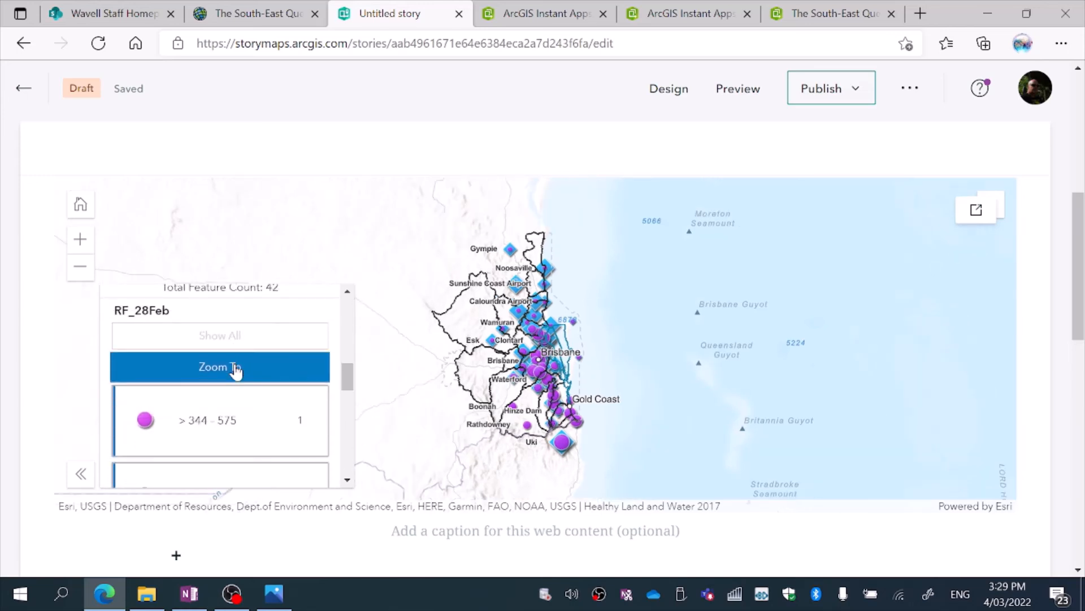
Hide all RF_28Feb rainfall classes in the embedded legend by isolating > 344 - 575 and switching it off.
{"action": "left_click", "coordinate": [187, 433]}
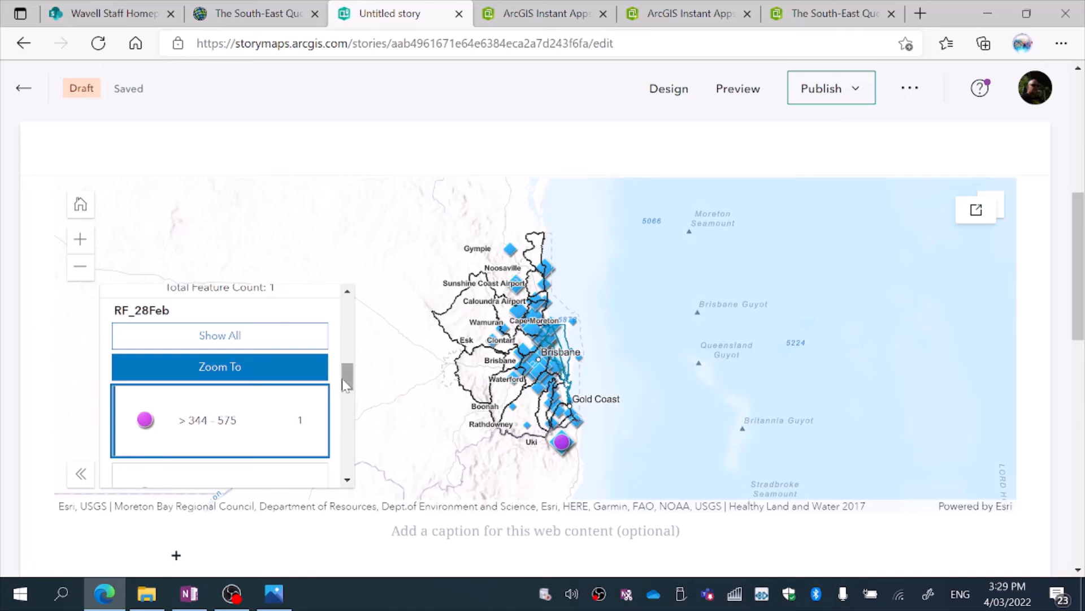
{"action": "scroll", "coordinate": [253, 375], "scroll_direction": "down", "scroll_amount": 2}
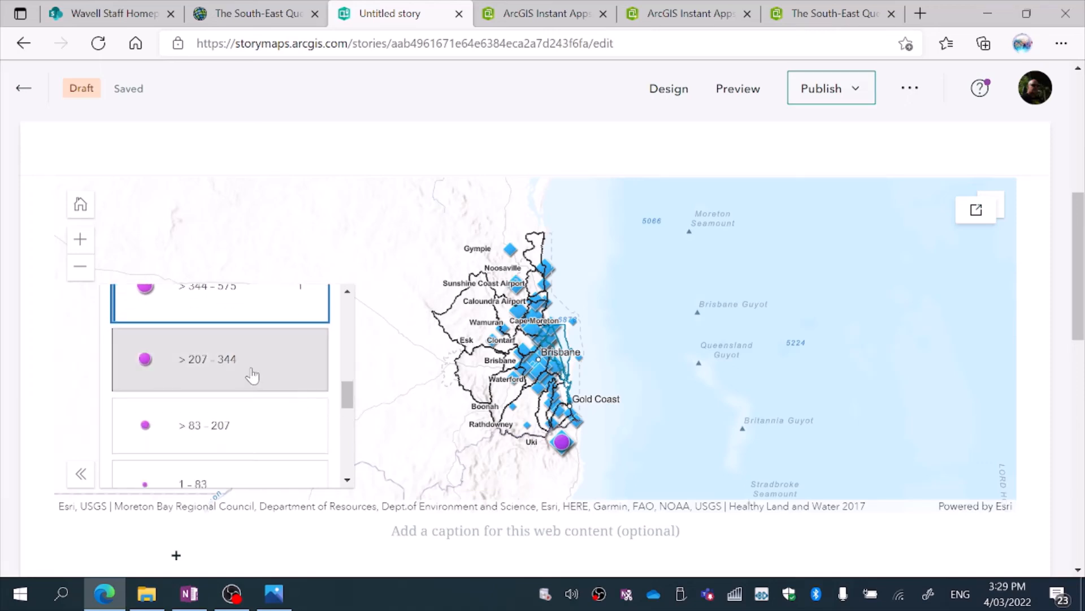
{"action": "left_click", "coordinate": [254, 317]}
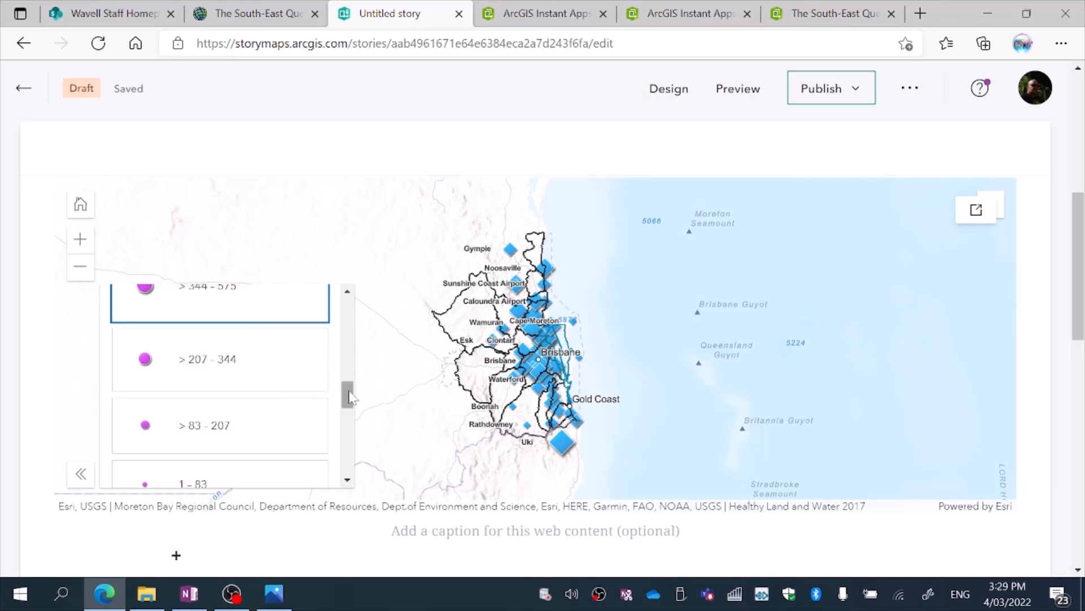
Try the Total_rain classes > 895 - 1,346, > 673 - 895 and > 448 - 673 in the embedded legend, finishing with all of them switched off.
{"action": "left_click_drag", "start_coordinate": [347, 392], "coordinate": [349, 413]}
{"action": "scroll", "coordinate": [349, 413], "scroll_direction": "down", "scroll_amount": 3}
{"action": "left_click", "coordinate": [327, 419]}
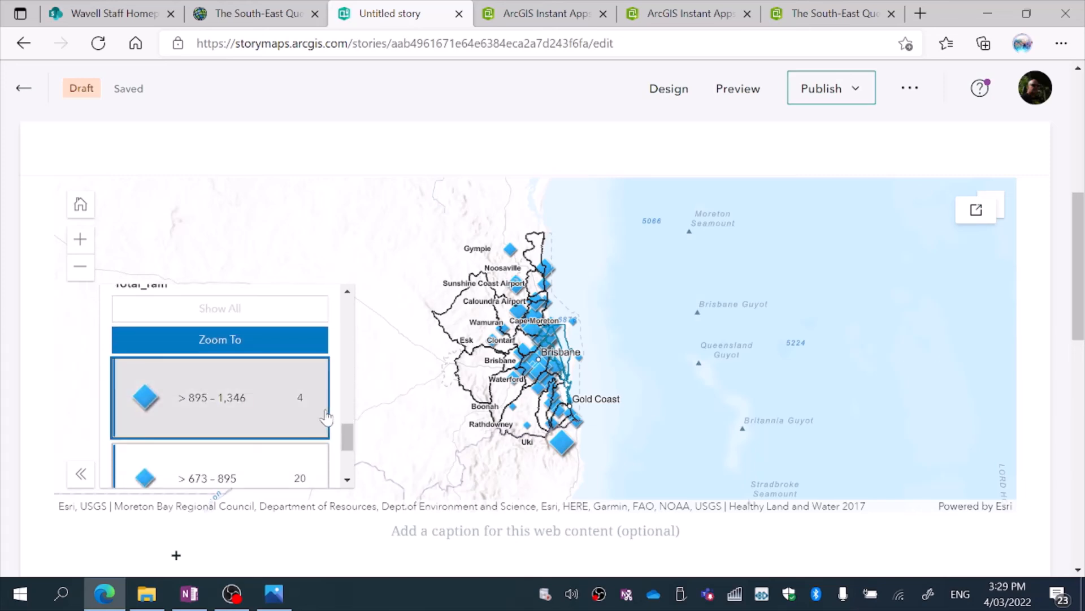
{"action": "left_click", "coordinate": [297, 474]}
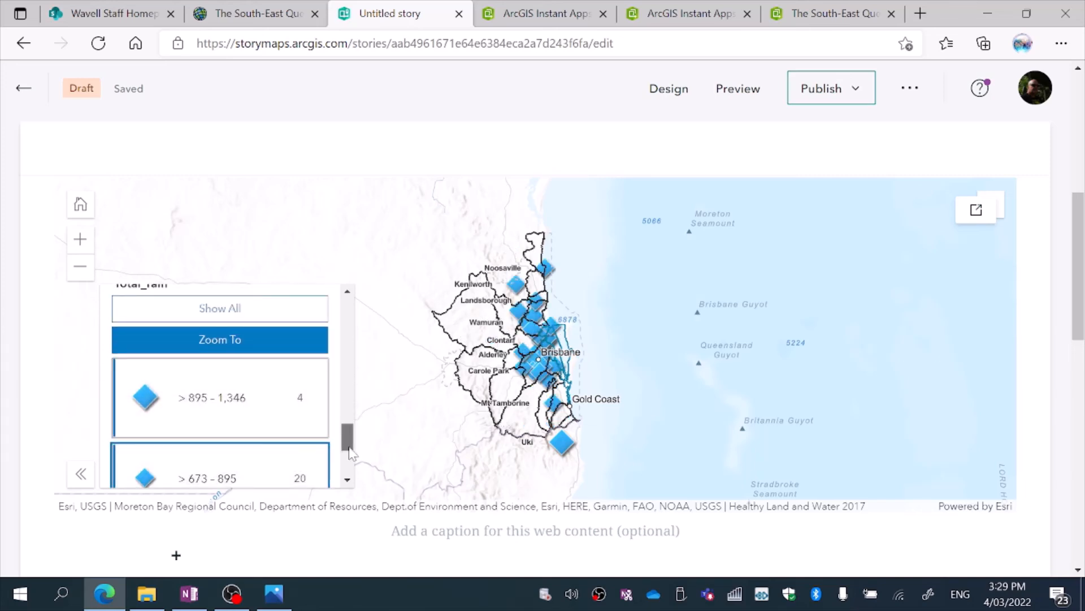
{"action": "scroll", "coordinate": [350, 458], "scroll_direction": "down", "scroll_amount": 1}
{"action": "left_click", "coordinate": [286, 436]}
{"action": "left_click", "coordinate": [286, 467]}
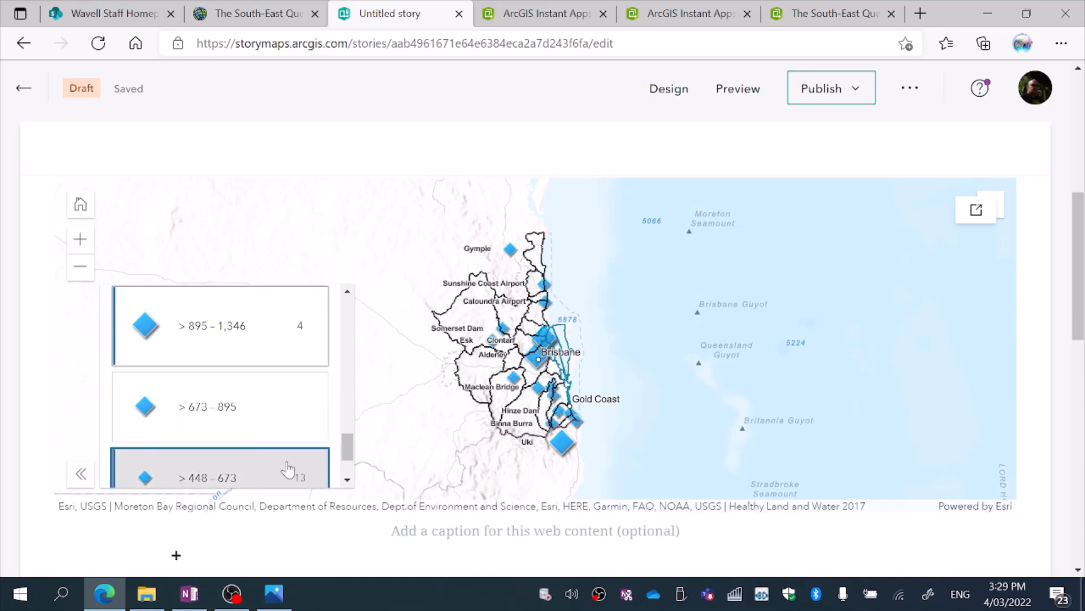
{"action": "left_click", "coordinate": [286, 342]}
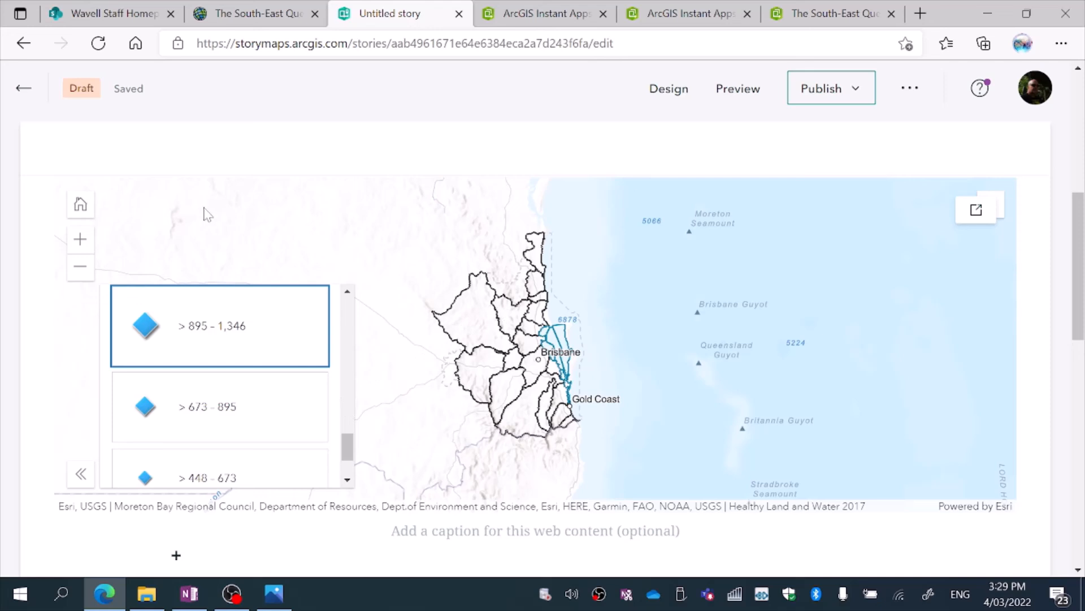
Show the Total_rain classes > 895 - 1,346 and > 673 - 895 over a closer view of the Brisbane region.
{"action": "left_click", "coordinate": [79, 239]}
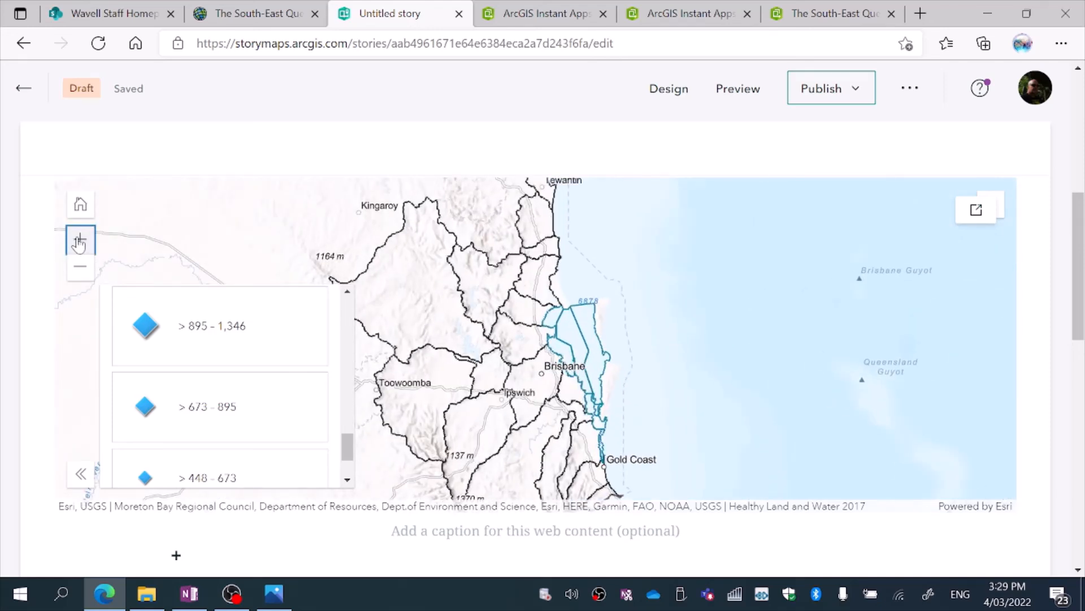
{"action": "left_click_drag", "start_coordinate": [518, 285], "coordinate": [594, 283]}
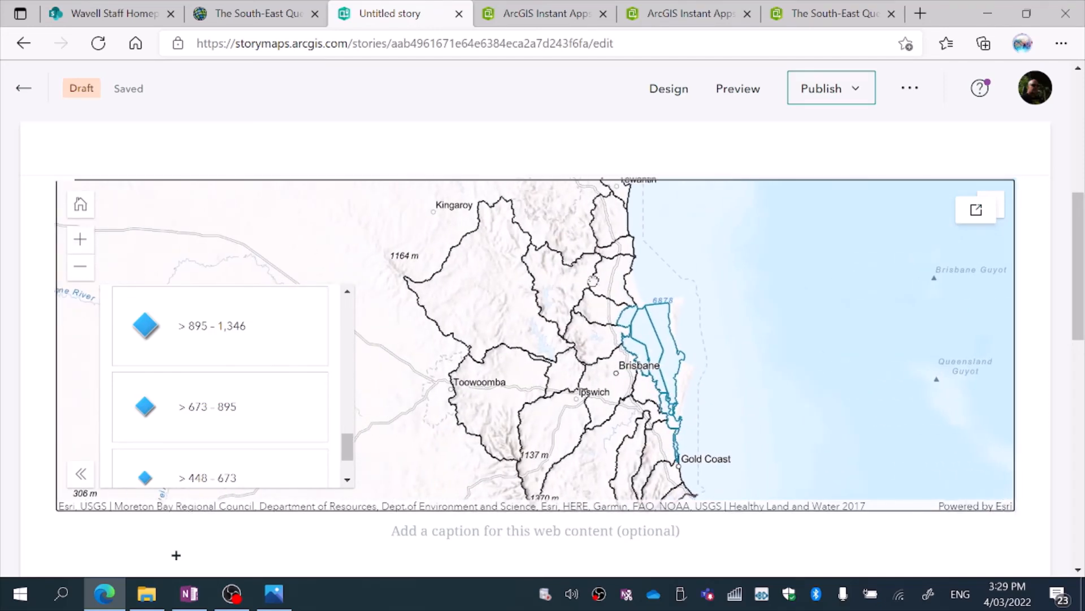
{"action": "left_click", "coordinate": [221, 332]}
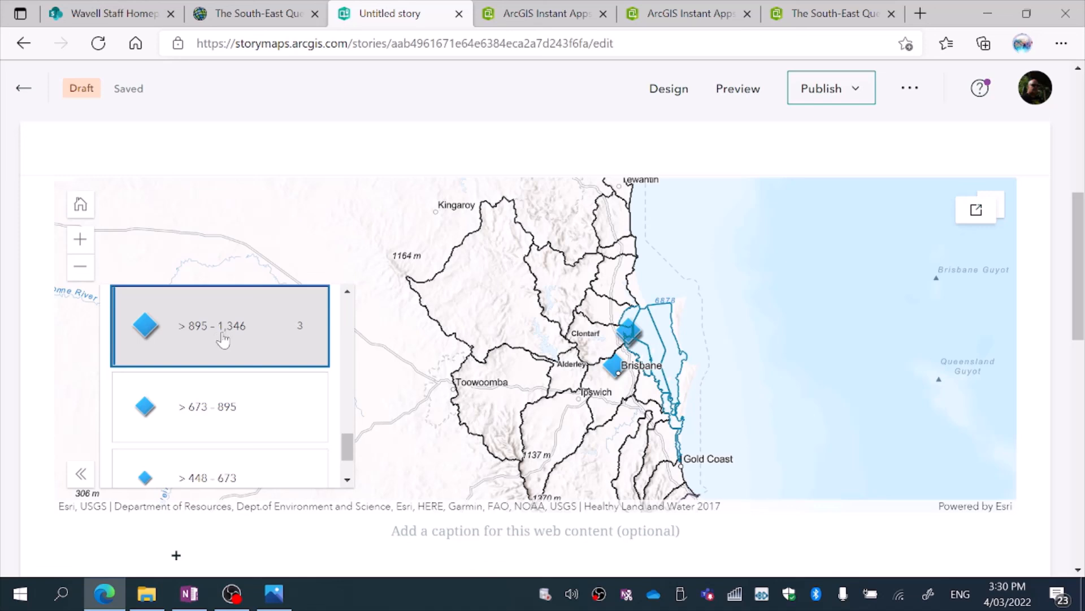
{"action": "left_click", "coordinate": [277, 406]}
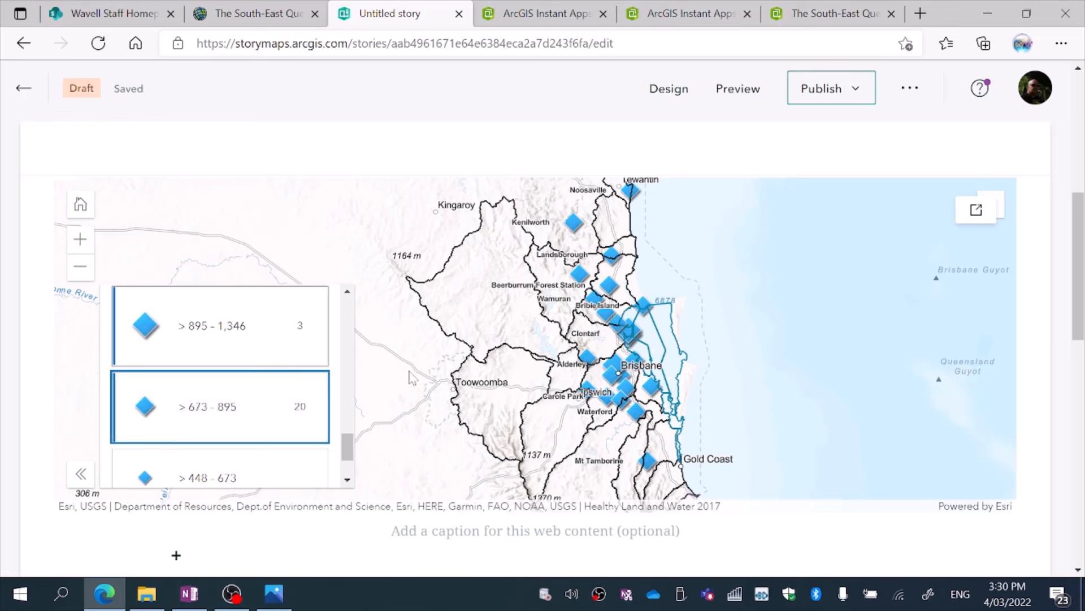
Bring up the Pine catchment's pop-up north-west of Brisbane in the embedded map and open its Link web page.
{"action": "left_click", "coordinate": [86, 247]}
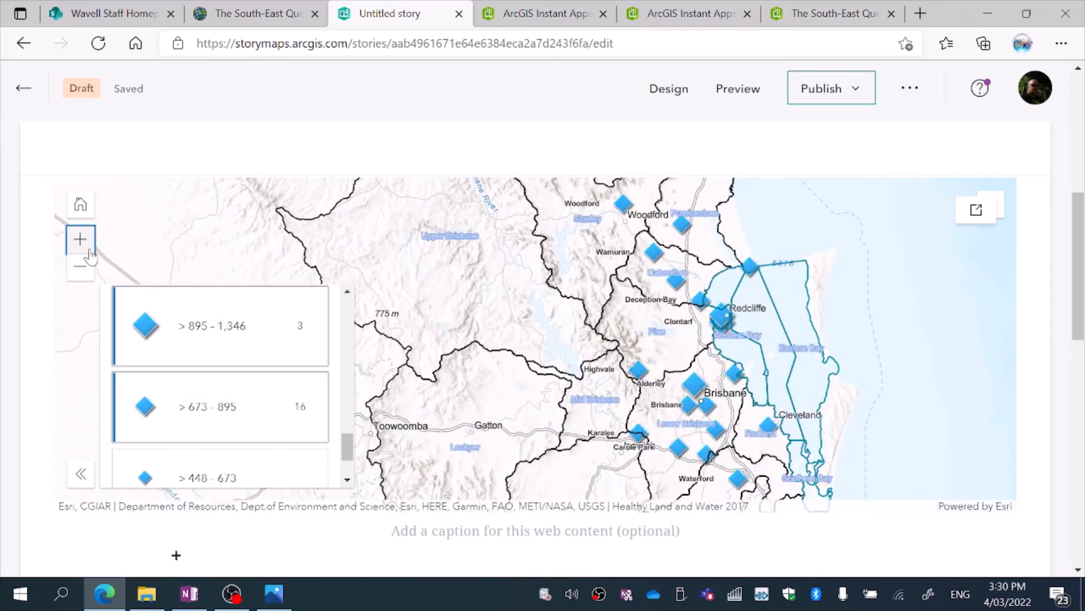
{"action": "left_click", "coordinate": [89, 251]}
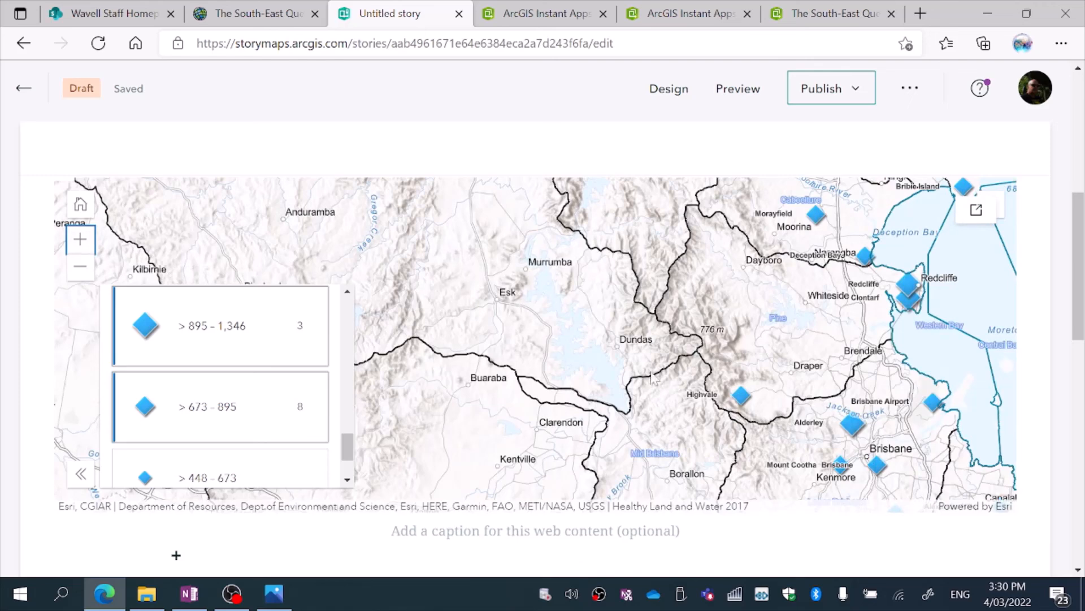
{"action": "left_click_drag", "start_coordinate": [653, 377], "coordinate": [538, 354]}
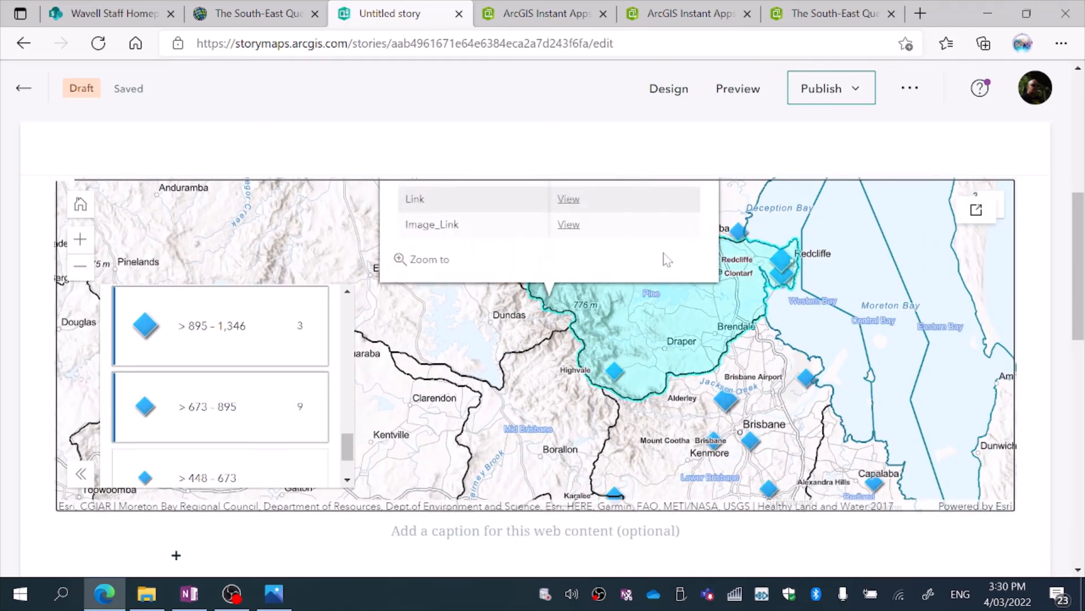
{"action": "left_click", "coordinate": [578, 198]}
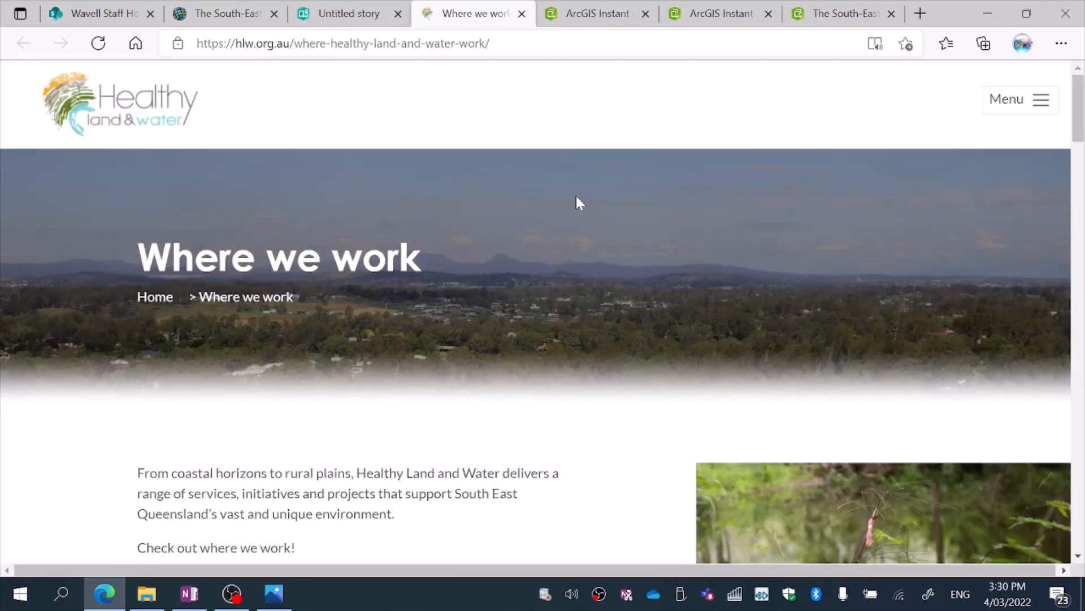
Close the Healthy Land & Water web page and open the story's embedded Rain Bomb 2022 app in its own browser tab.
{"action": "left_click", "coordinate": [521, 13]}
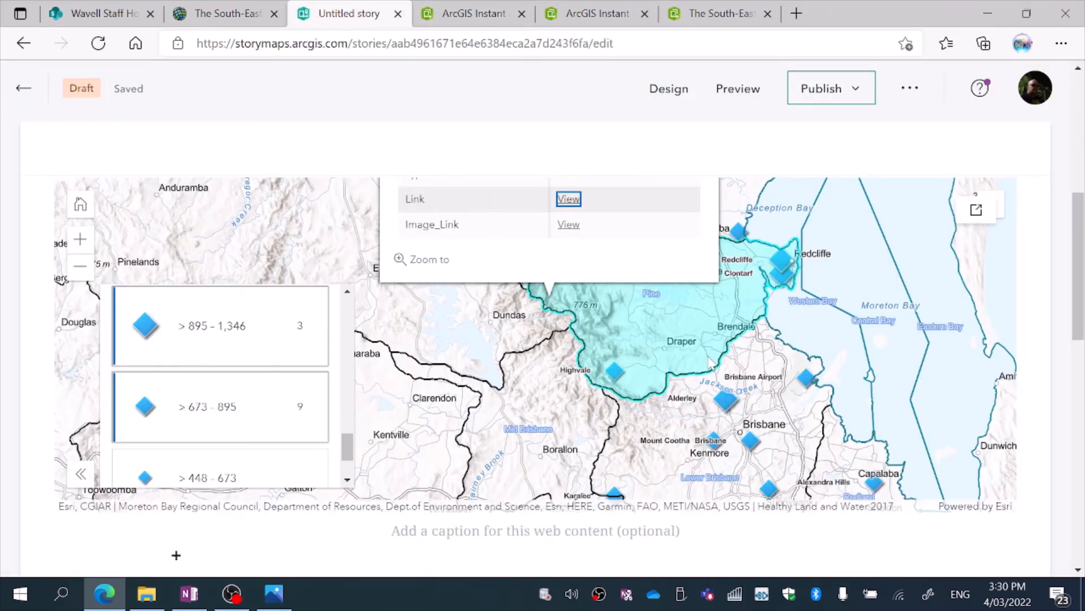
{"action": "scroll", "coordinate": [1065, 291], "scroll_direction": "up", "scroll_amount": 1}
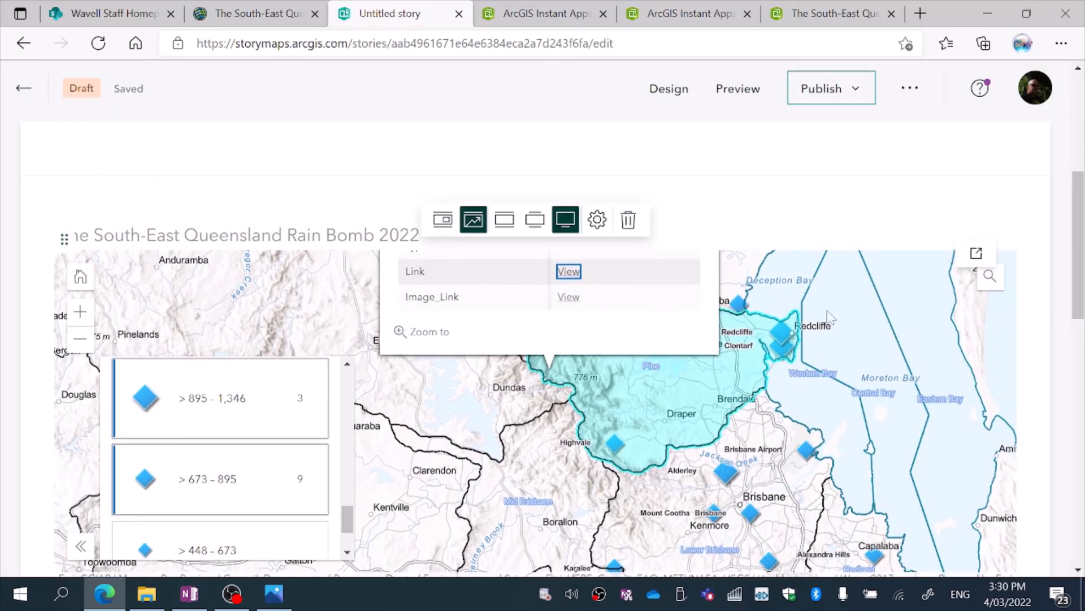
{"action": "left_click", "coordinate": [976, 253]}
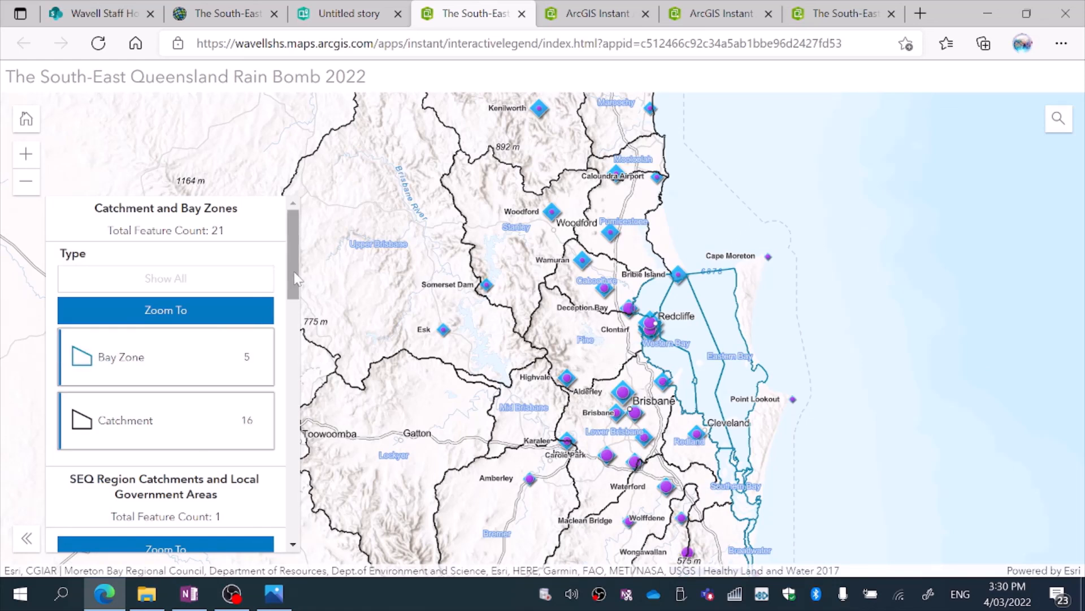
Hide all Total_rain classes in the full-page app's legend by isolating > 895 - 1,346 and switching it off.
{"action": "left_click_drag", "start_coordinate": [294, 277], "coordinate": [299, 521]}
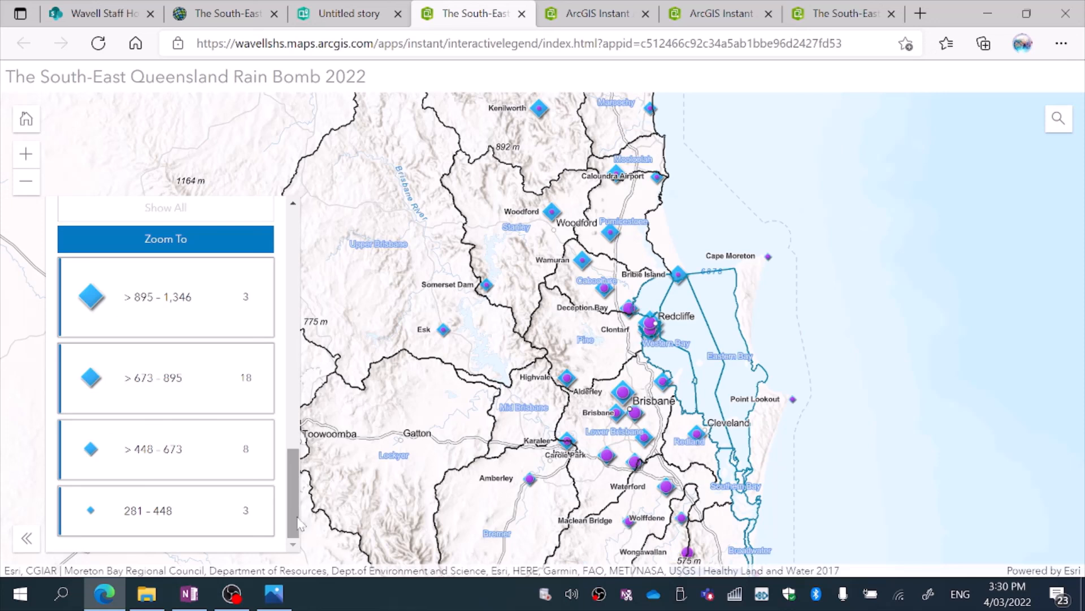
{"action": "left_click", "coordinate": [174, 307]}
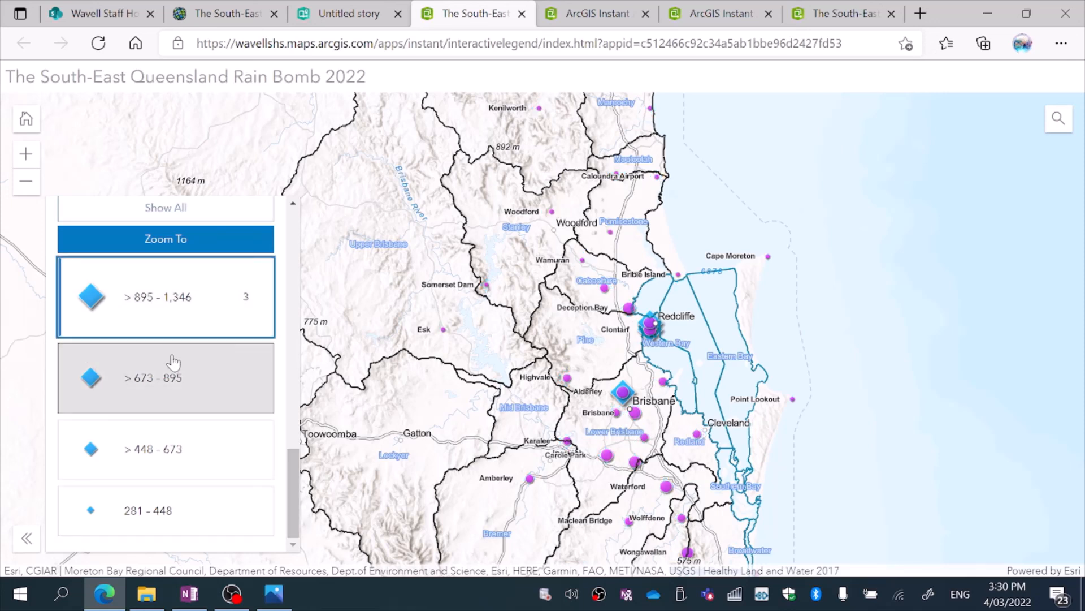
{"action": "left_click", "coordinate": [191, 318]}
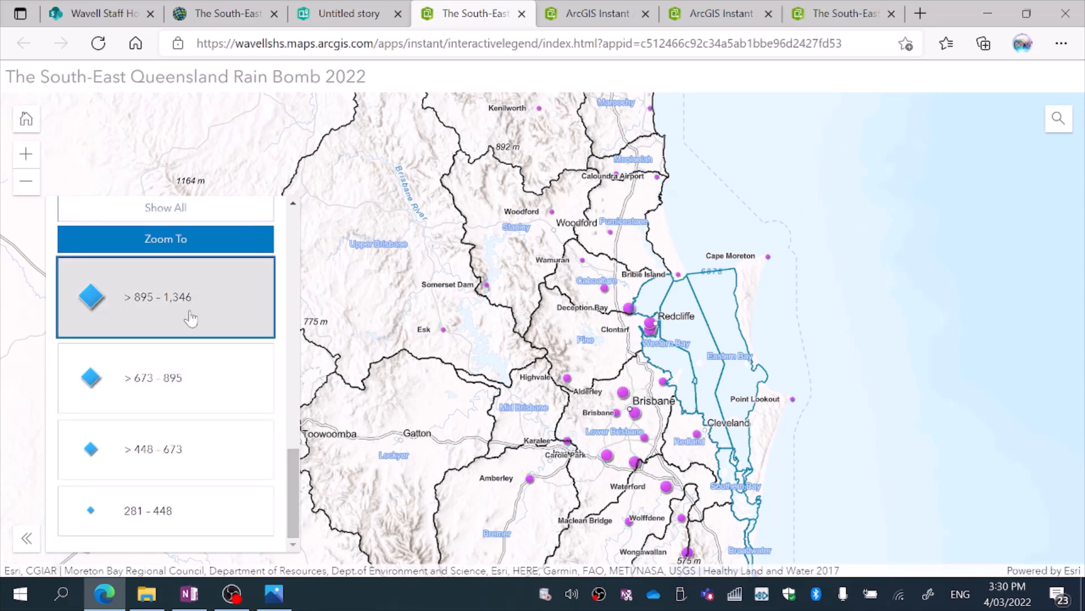